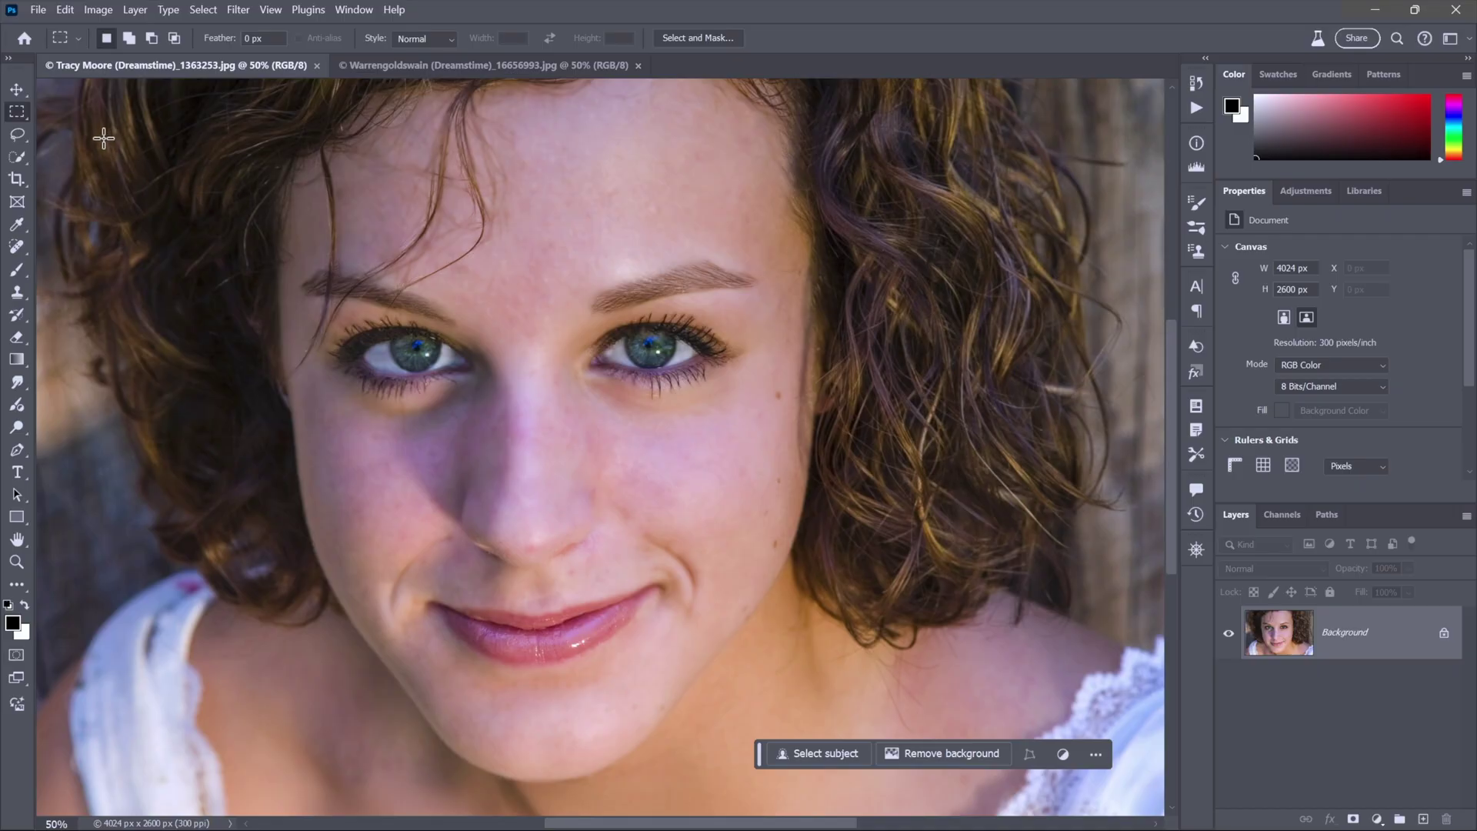
- Select the curly hair beside the face, on the side away from the nose shadow, with the Quick Selection tool
{"action": "left_click", "coordinate": [23, 137]}
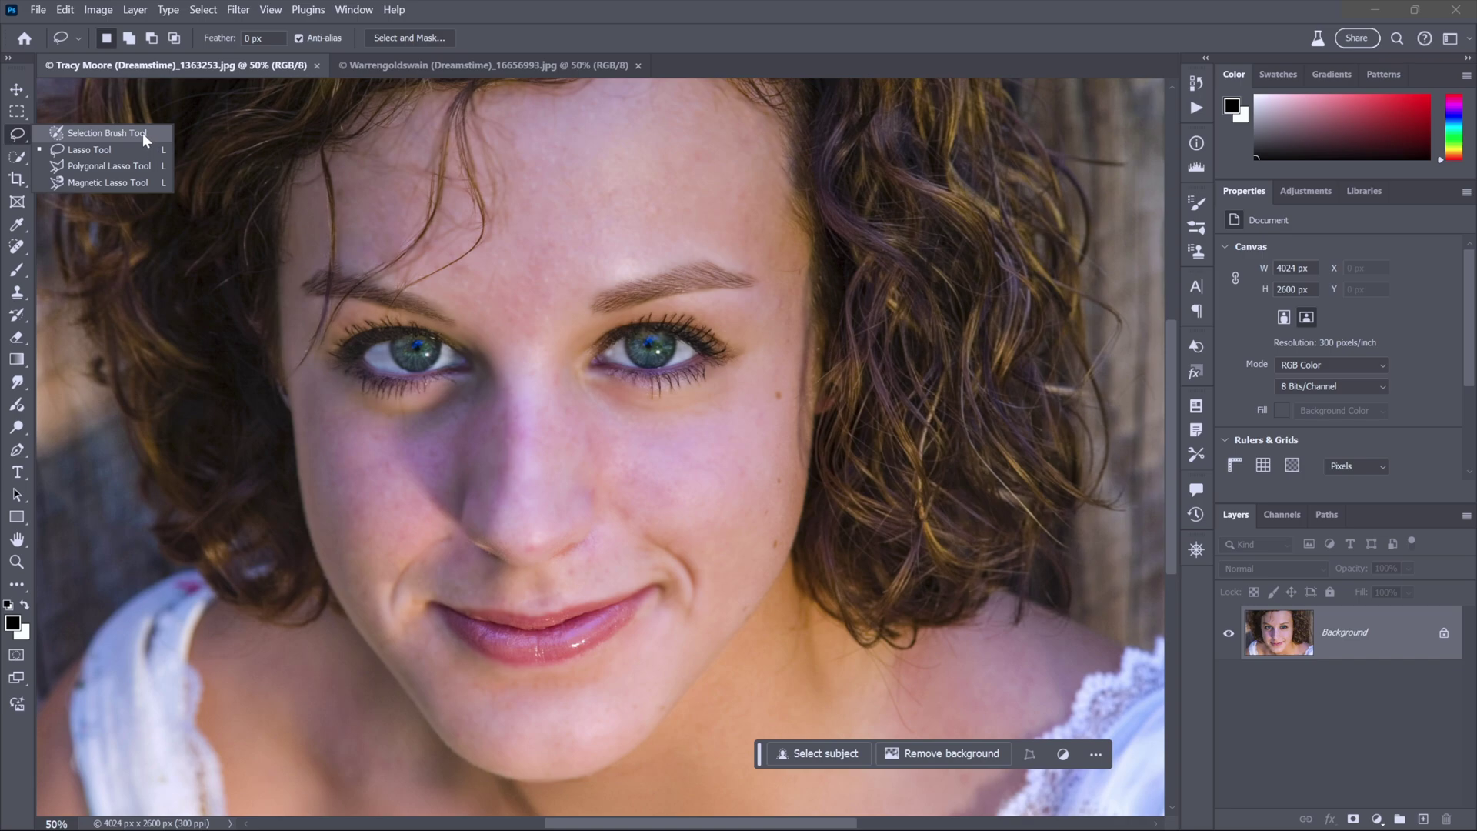
{"action": "left_click", "coordinate": [142, 132]}
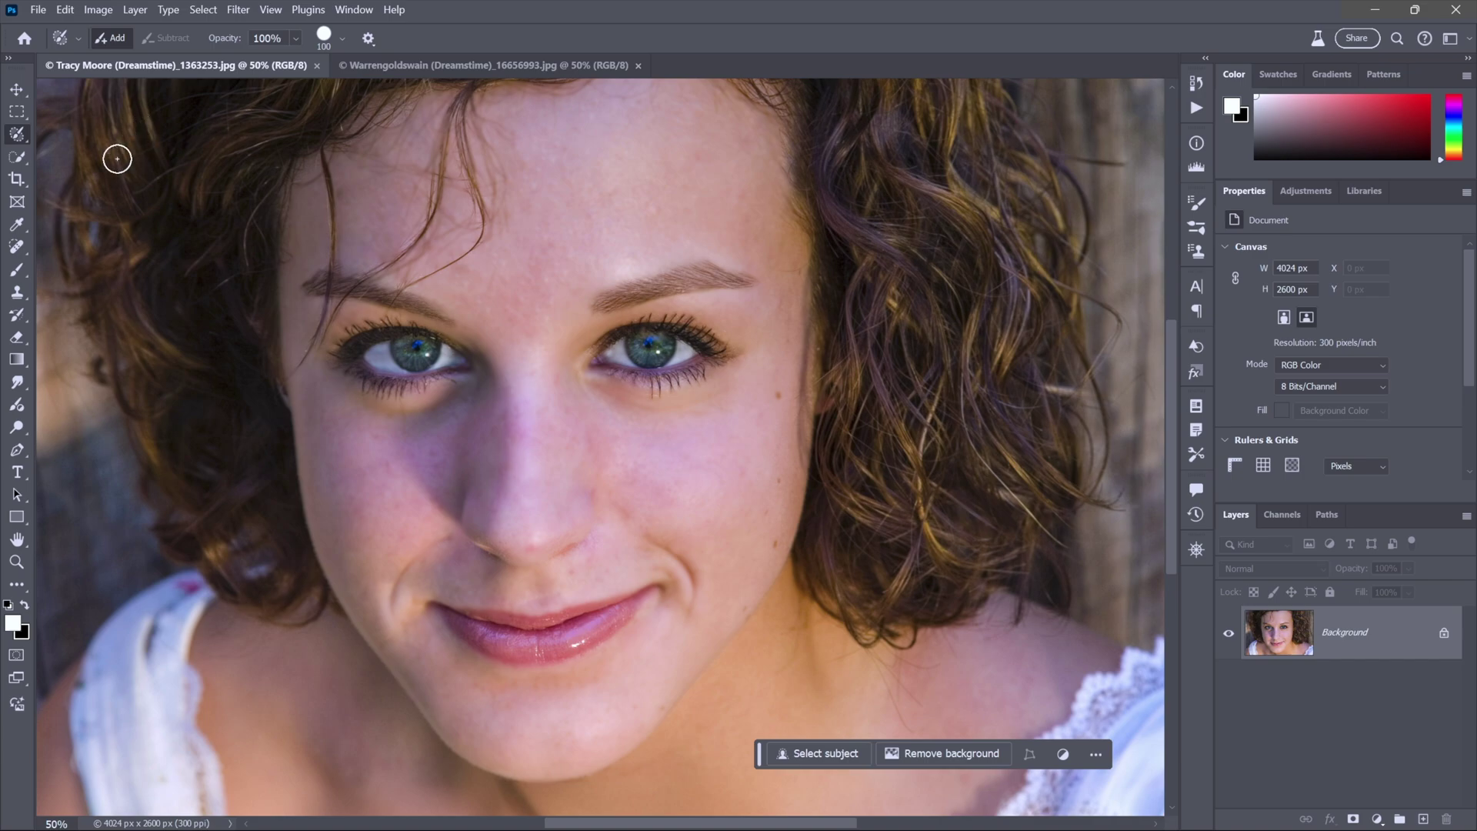
{"action": "left_click", "coordinate": [22, 158]}
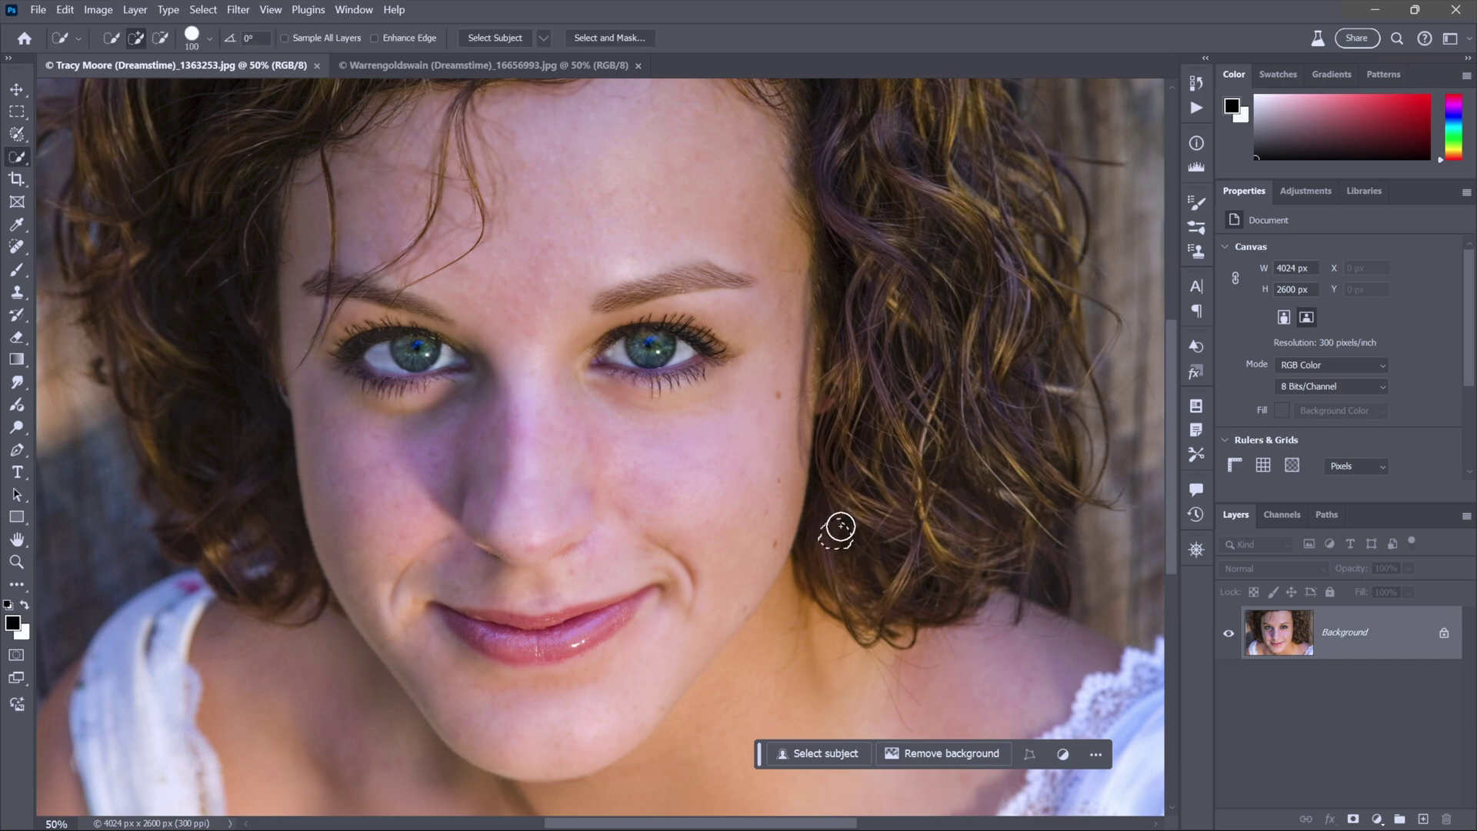
{"action": "mouse_move", "coordinate": [841, 527]}
{"action": "left_mouse_down"}
{"action": "mouse_move", "coordinate": [887, 382]}
{"action": "mouse_move", "coordinate": [902, 215]}
{"action": "mouse_move", "coordinate": [1012, 326]}
{"action": "mouse_move", "coordinate": [1037, 445]}
{"action": "mouse_move", "coordinate": [1004, 521]}
{"action": "mouse_move", "coordinate": [949, 537]}
{"action": "left_mouse_up"}
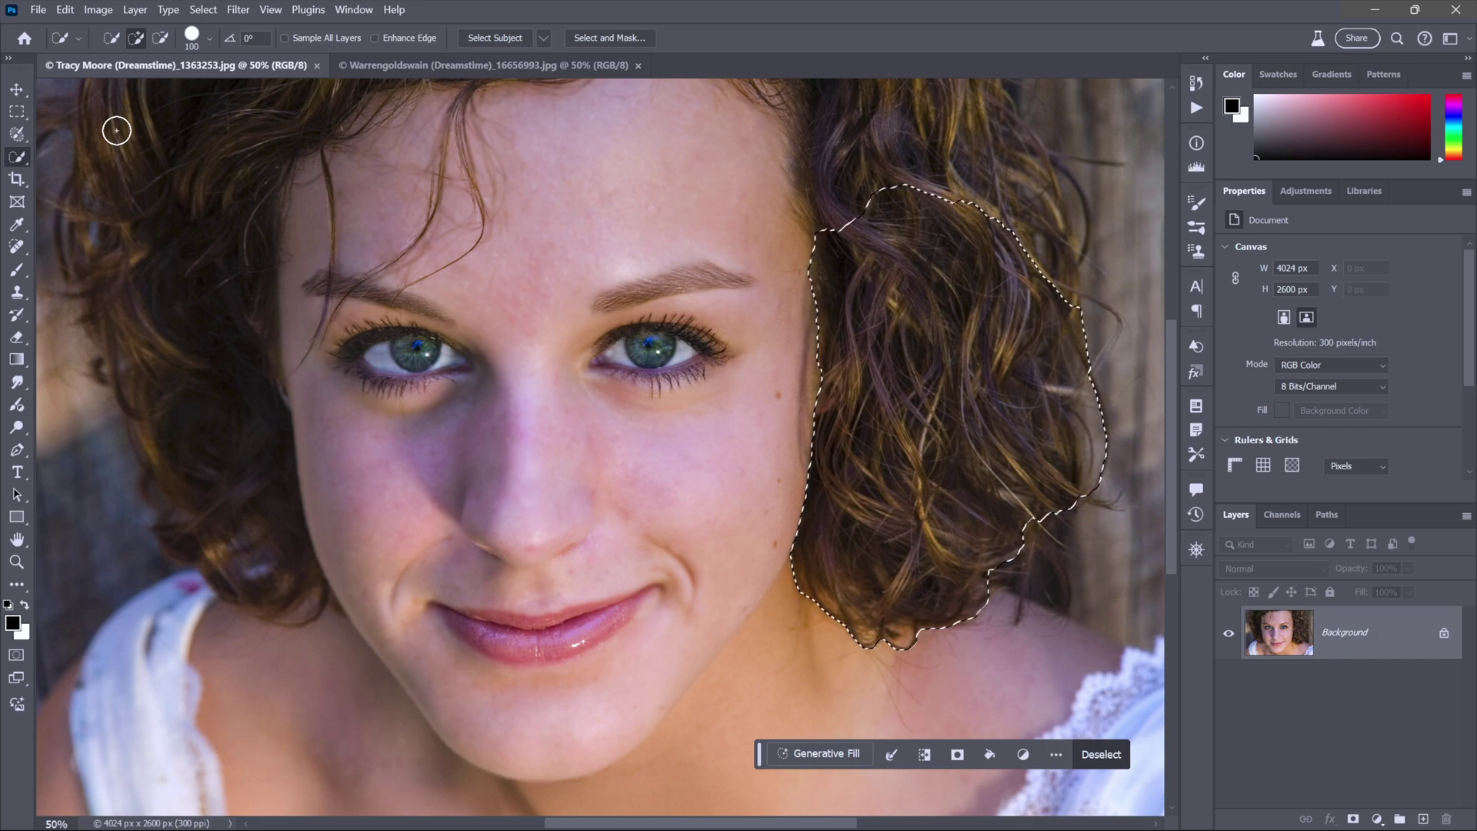
- Add freehand Selection Brush strokes across the face, hair and neck to the hair selection, and deselect everything
{"action": "left_click", "coordinate": [21, 144]}
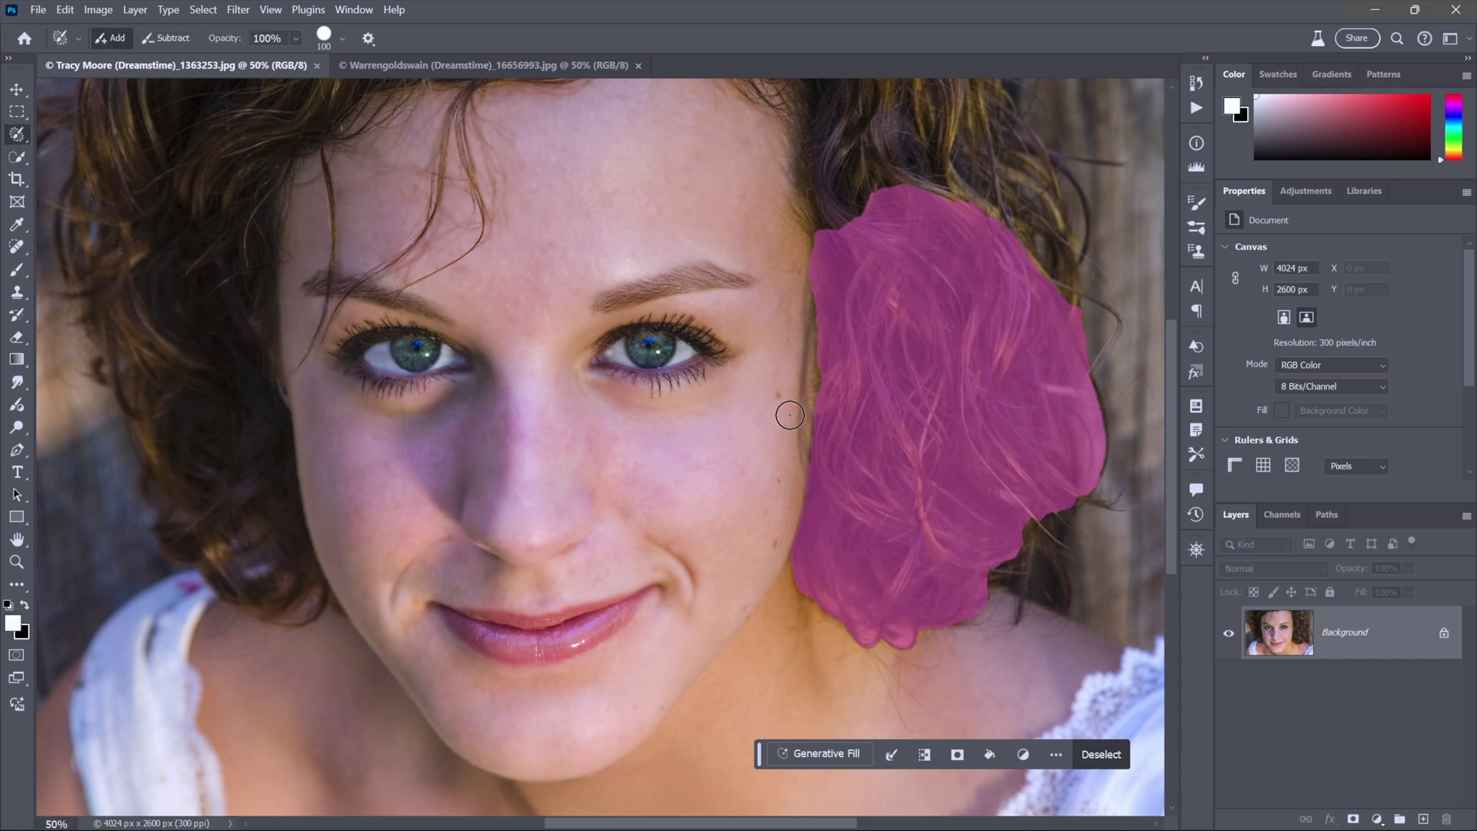
{"action": "mouse_move", "coordinate": [884, 347]}
{"action": "left_mouse_down"}
{"action": "mouse_move", "coordinate": [825, 224]}
{"action": "mouse_move", "coordinate": [667, 136]}
{"action": "mouse_move", "coordinate": [608, 175]}
{"action": "mouse_move", "coordinate": [750, 280]}
{"action": "mouse_move", "coordinate": [846, 380]}
{"action": "mouse_move", "coordinate": [783, 398]}
{"action": "mouse_move", "coordinate": [649, 294]}
{"action": "mouse_move", "coordinate": [441, 196]}
{"action": "mouse_move", "coordinate": [412, 260]}
{"action": "mouse_move", "coordinate": [774, 435]}
{"action": "mouse_move", "coordinate": [804, 519]}
{"action": "mouse_move", "coordinate": [705, 490]}
{"action": "mouse_move", "coordinate": [539, 386]}
{"action": "mouse_move", "coordinate": [376, 352]}
{"action": "mouse_move", "coordinate": [384, 440]}
{"action": "mouse_move", "coordinate": [593, 497]}
{"action": "mouse_move", "coordinate": [727, 569]}
{"action": "mouse_move", "coordinate": [688, 623]}
{"action": "mouse_move", "coordinate": [401, 558]}
{"action": "mouse_move", "coordinate": [373, 640]}
{"action": "mouse_move", "coordinate": [469, 739]}
{"action": "mouse_move", "coordinate": [614, 720]}
{"action": "mouse_move", "coordinate": [585, 655]}
{"action": "mouse_move", "coordinate": [462, 643]}
{"action": "mouse_move", "coordinate": [572, 694]}
{"action": "left_mouse_up"}
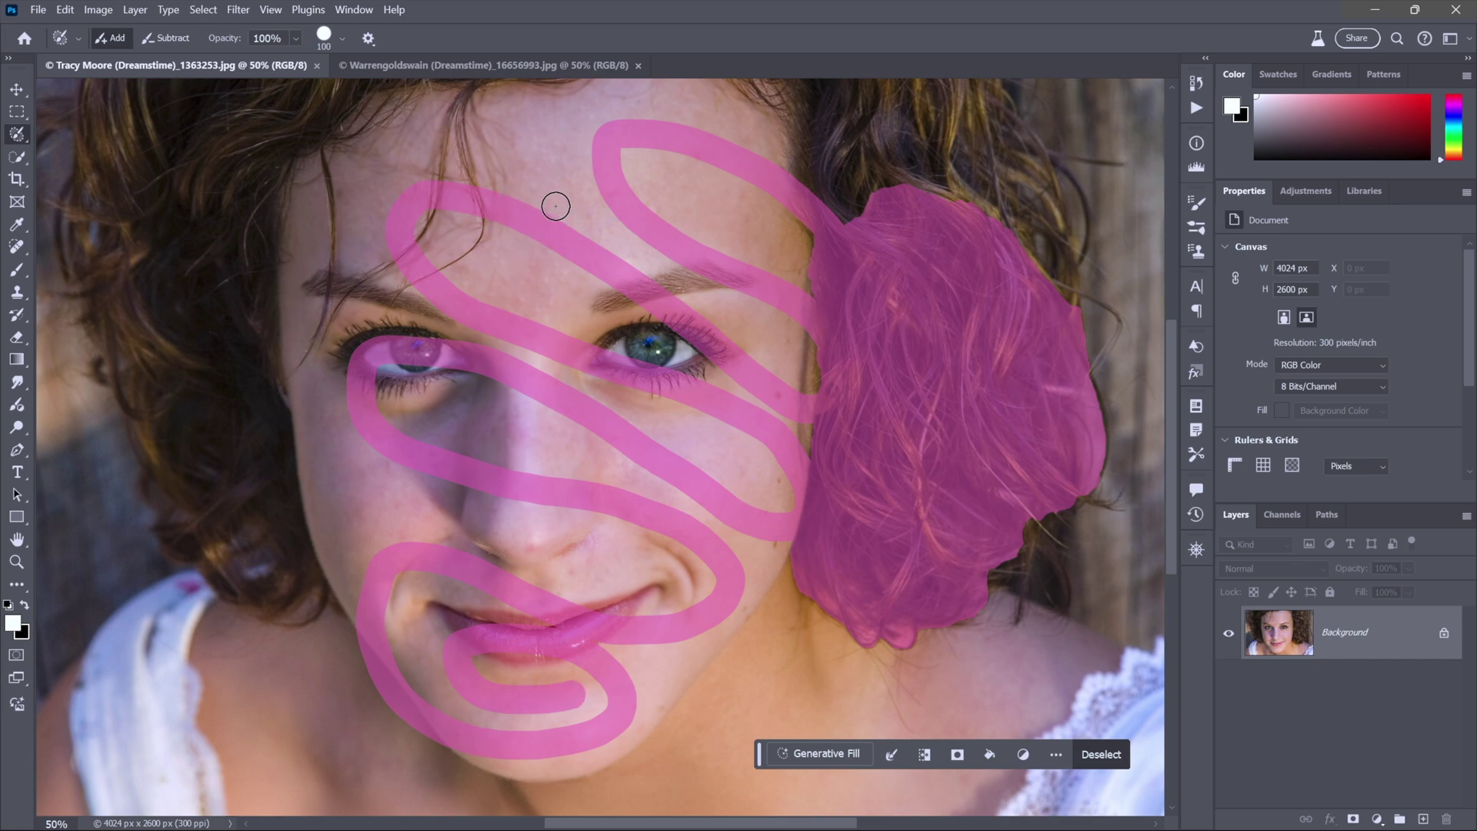
{"action": "mouse_move", "coordinate": [453, 130]}
{"action": "left_mouse_down"}
{"action": "mouse_move", "coordinate": [277, 216]}
{"action": "mouse_move", "coordinate": [121, 485]}
{"action": "left_mouse_up"}
{"action": "mouse_move", "coordinate": [134, 552]}
{"action": "left_mouse_down"}
{"action": "mouse_move", "coordinate": [246, 408]}
{"action": "mouse_move", "coordinate": [680, 249]}
{"action": "mouse_move", "coordinate": [747, 265]}
{"action": "mouse_move", "coordinate": [814, 352]}
{"action": "mouse_move", "coordinate": [715, 356]}
{"action": "mouse_move", "coordinate": [351, 550]}
{"action": "mouse_move", "coordinate": [272, 715]}
{"action": "left_mouse_up"}
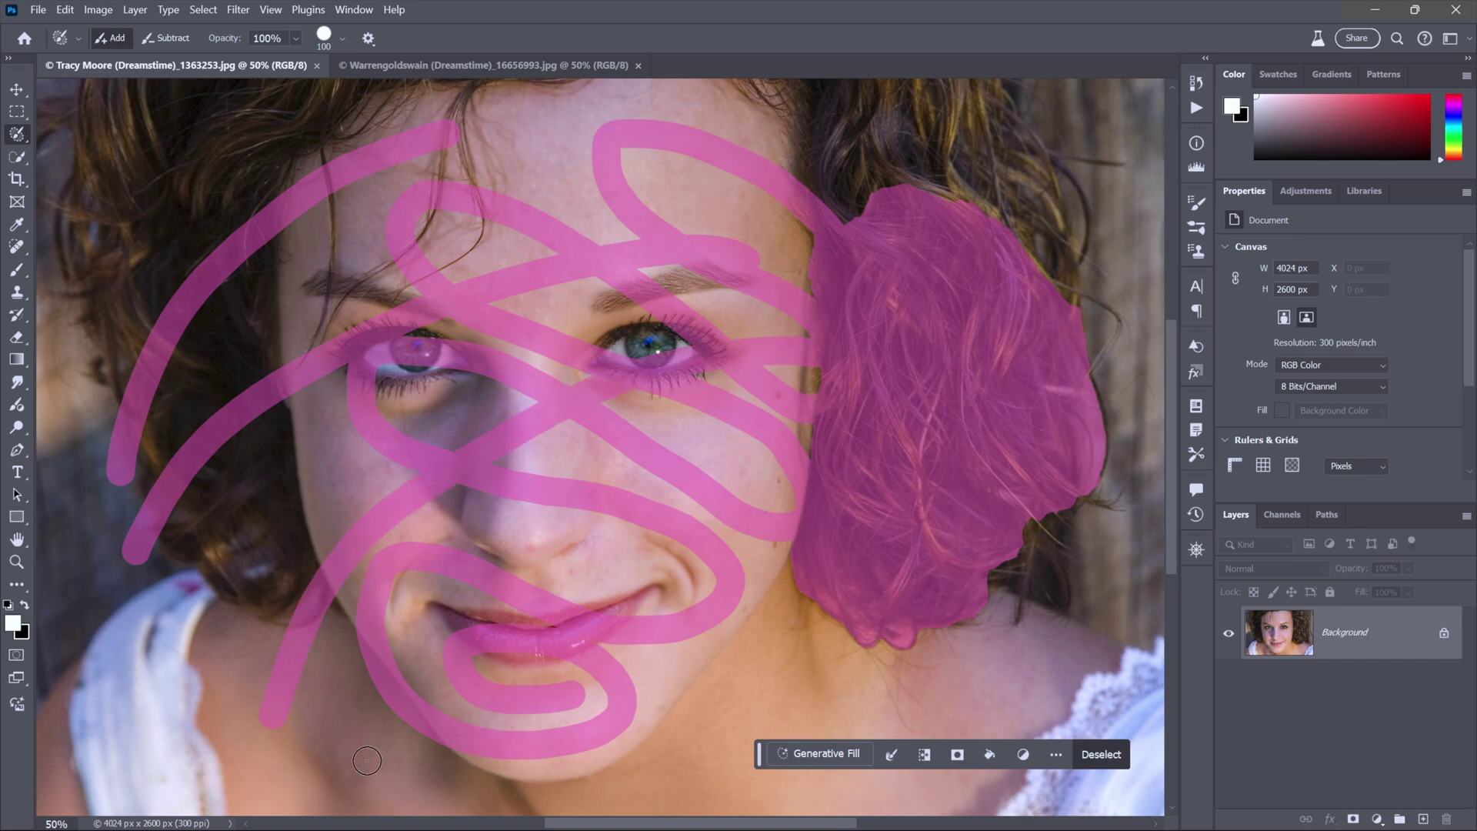
{"action": "mouse_move", "coordinate": [369, 762]}
{"action": "left_mouse_down"}
{"action": "mouse_move", "coordinate": [416, 656]}
{"action": "mouse_move", "coordinate": [673, 483]}
{"action": "mouse_move", "coordinate": [821, 478]}
{"action": "mouse_move", "coordinate": [952, 564]}
{"action": "left_mouse_up"}
{"action": "left_click_drag", "start_coordinate": [772, 575], "coordinate": [616, 592]}
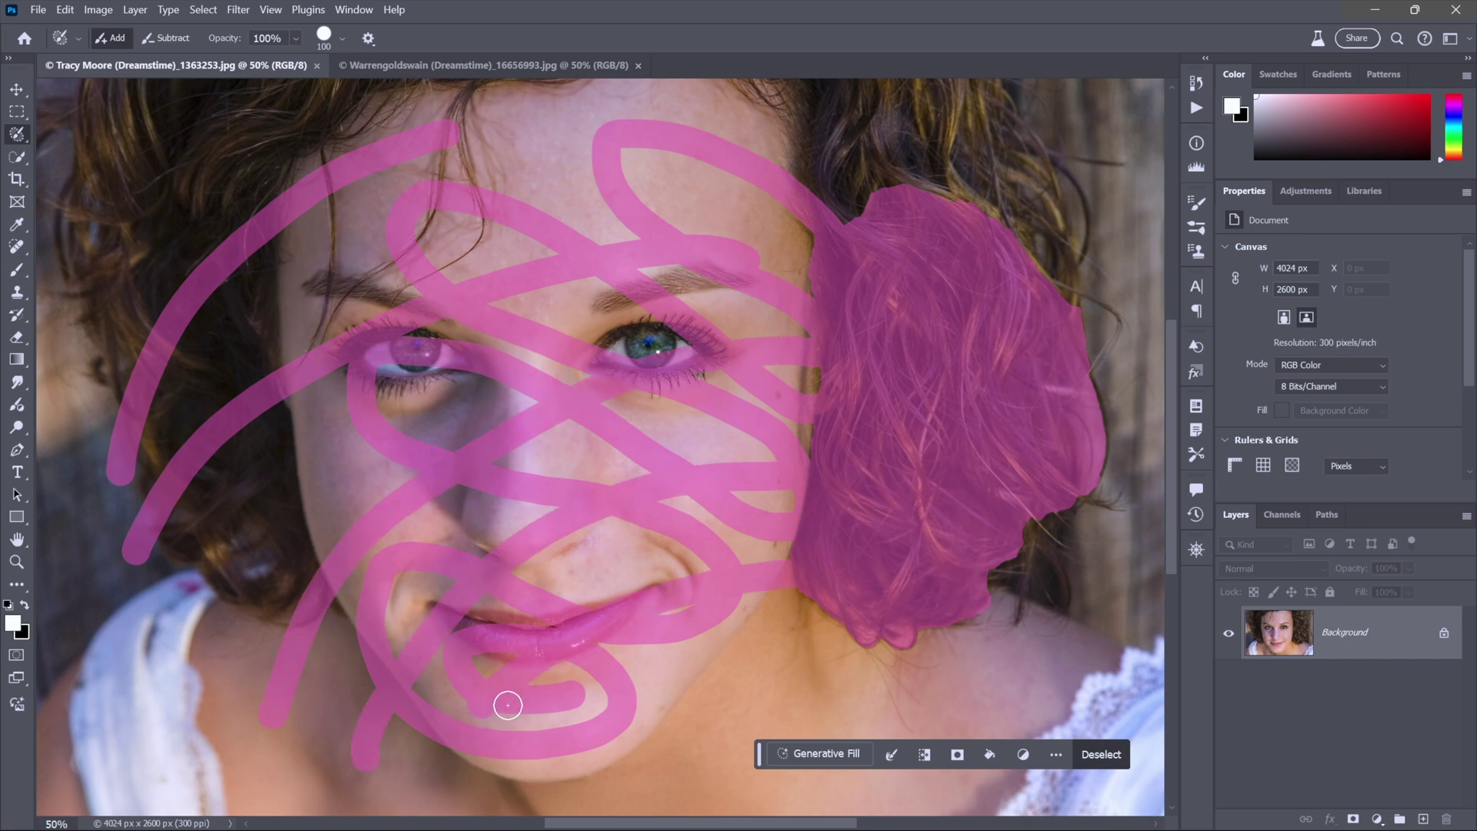
{"action": "mouse_move", "coordinate": [687, 687]}
{"action": "left_mouse_down"}
{"action": "mouse_move", "coordinate": [805, 663]}
{"action": "mouse_move", "coordinate": [931, 682]}
{"action": "left_mouse_up"}
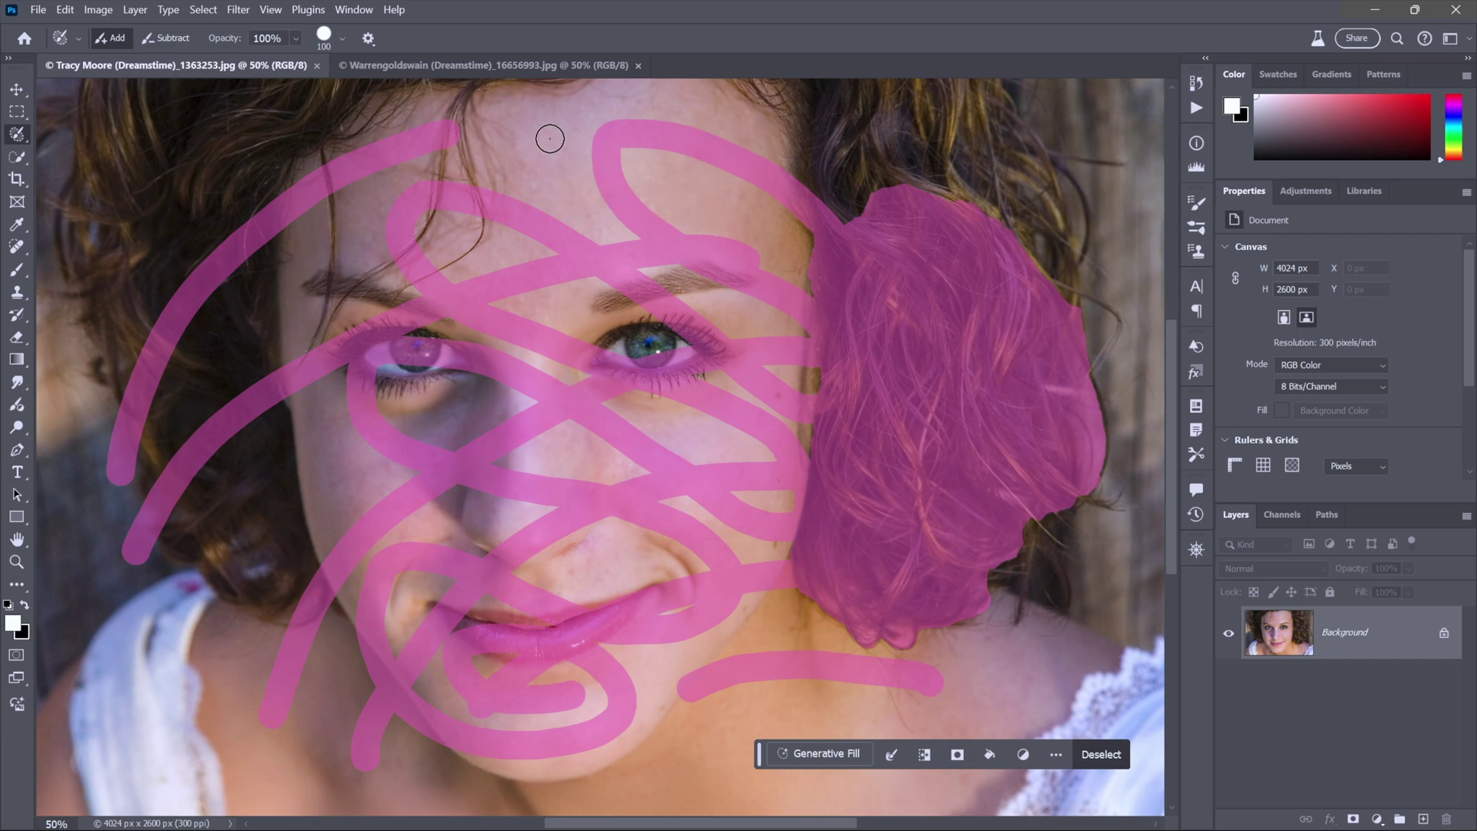
{"action": "left_click", "coordinate": [204, 10]}
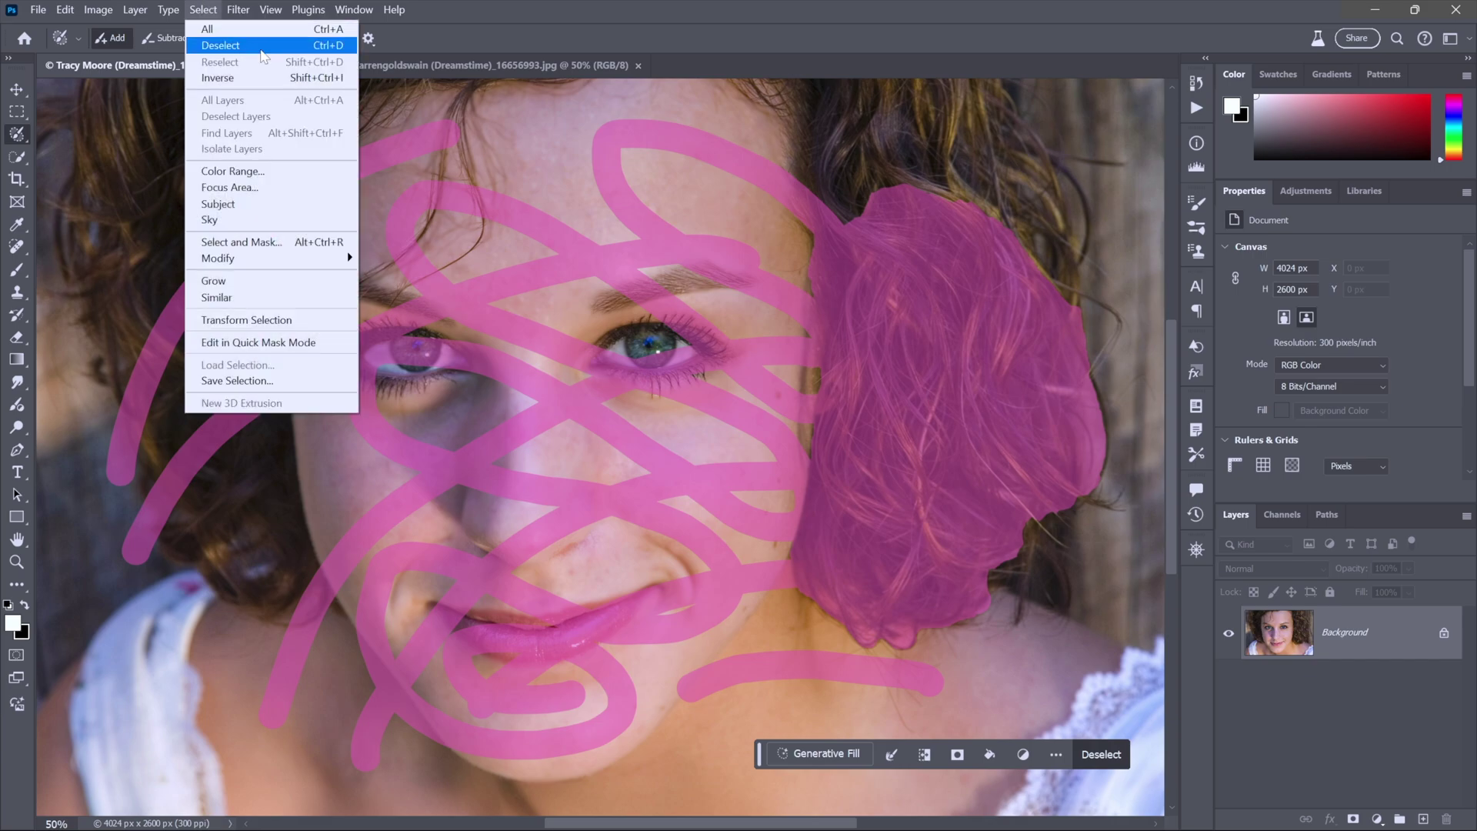
{"action": "left_click", "coordinate": [262, 50]}
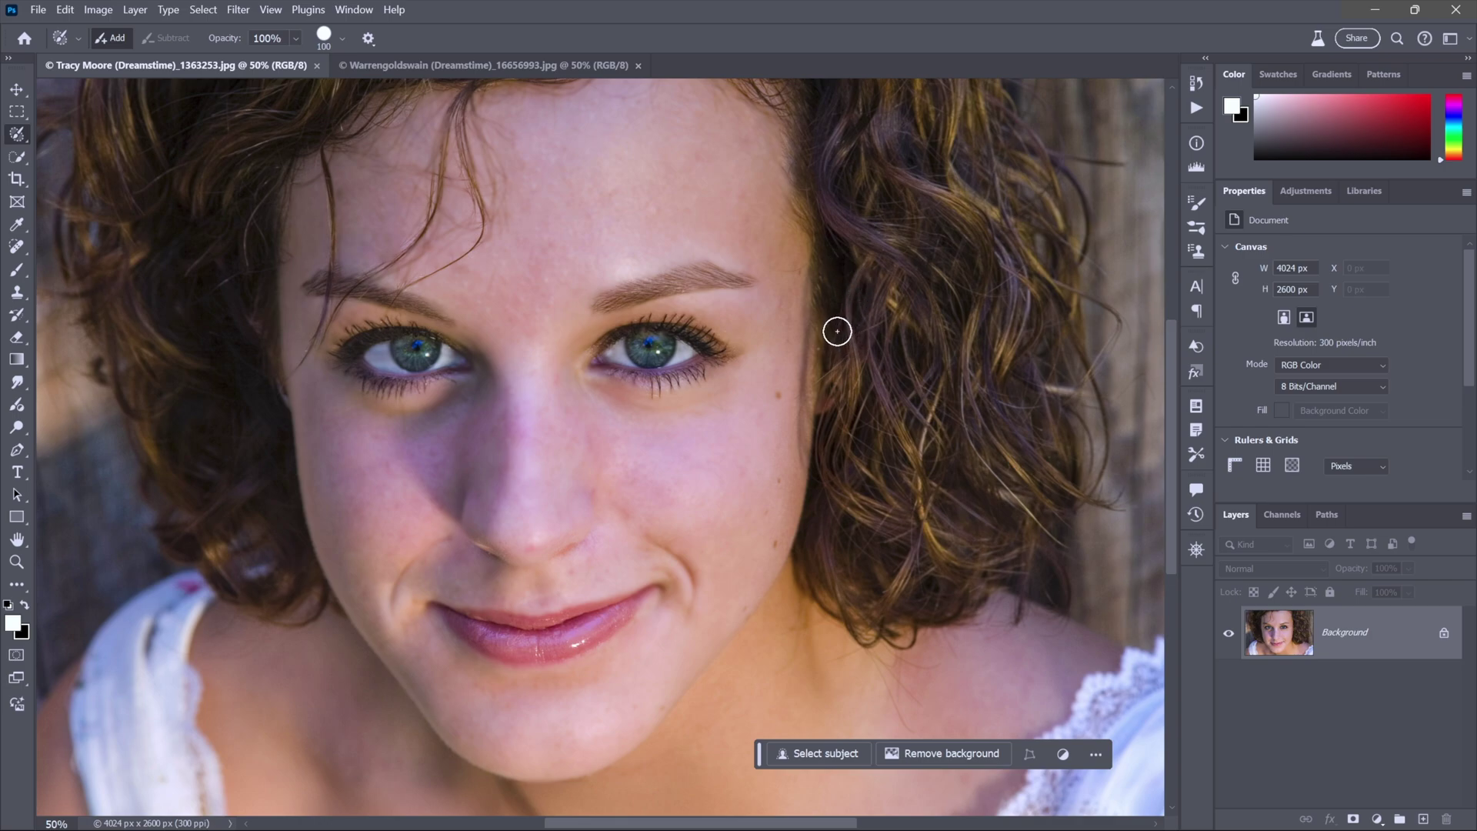
- Paint one winding Selection Brush stroke over the face from the hair to the chin, and view it as a marching-ants outline
{"action": "mouse_move", "coordinate": [838, 330]}
{"action": "left_mouse_down"}
{"action": "mouse_move", "coordinate": [775, 199]}
{"action": "mouse_move", "coordinate": [659, 143]}
{"action": "mouse_move", "coordinate": [601, 184]}
{"action": "mouse_move", "coordinate": [648, 267]}
{"action": "mouse_move", "coordinate": [766, 330]}
{"action": "mouse_move", "coordinate": [815, 410]}
{"action": "mouse_move", "coordinate": [749, 446]}
{"action": "mouse_move", "coordinate": [661, 395]}
{"action": "mouse_move", "coordinate": [566, 284]}
{"action": "mouse_move", "coordinate": [450, 227]}
{"action": "mouse_move", "coordinate": [388, 274]}
{"action": "mouse_move", "coordinate": [466, 382]}
{"action": "mouse_move", "coordinate": [648, 444]}
{"action": "mouse_move", "coordinate": [764, 520]}
{"action": "mouse_move", "coordinate": [750, 568]}
{"action": "mouse_move", "coordinate": [620, 552]}
{"action": "mouse_move", "coordinate": [489, 462]}
{"action": "mouse_move", "coordinate": [387, 417]}
{"action": "mouse_move", "coordinate": [363, 463]}
{"action": "mouse_move", "coordinate": [429, 537]}
{"action": "mouse_move", "coordinate": [574, 594]}
{"action": "mouse_move", "coordinate": [655, 652]}
{"action": "mouse_move", "coordinate": [639, 729]}
{"action": "mouse_move", "coordinate": [525, 743]}
{"action": "mouse_move", "coordinate": [419, 680]}
{"action": "mouse_move", "coordinate": [420, 626]}
{"action": "mouse_move", "coordinate": [524, 613]}
{"action": "mouse_move", "coordinate": [605, 663]}
{"action": "mouse_move", "coordinate": [591, 698]}
{"action": "mouse_move", "coordinate": [521, 695]}
{"action": "mouse_move", "coordinate": [493, 662]}
{"action": "left_mouse_up"}
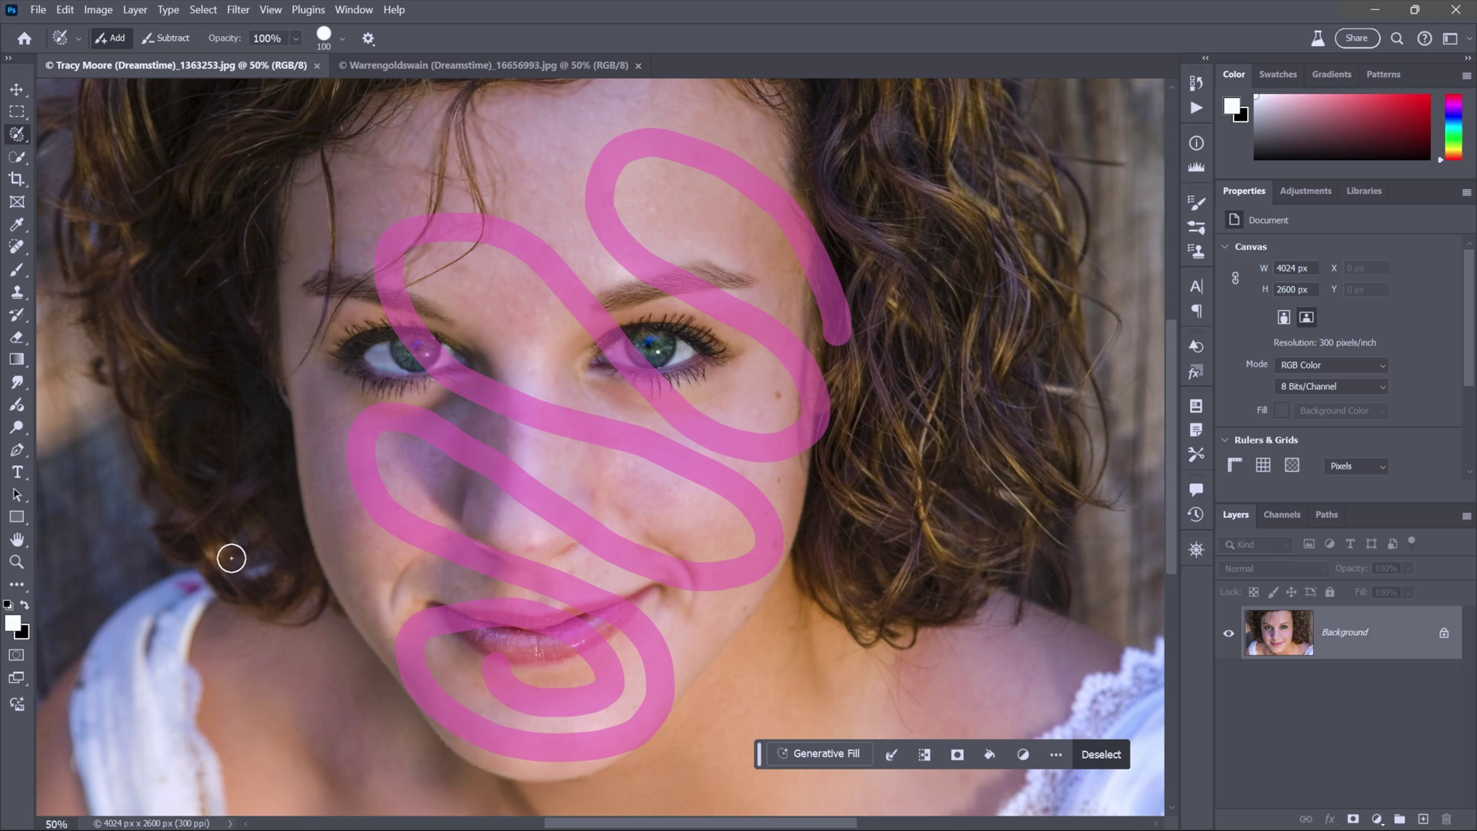
{"action": "left_click", "coordinate": [22, 562]}
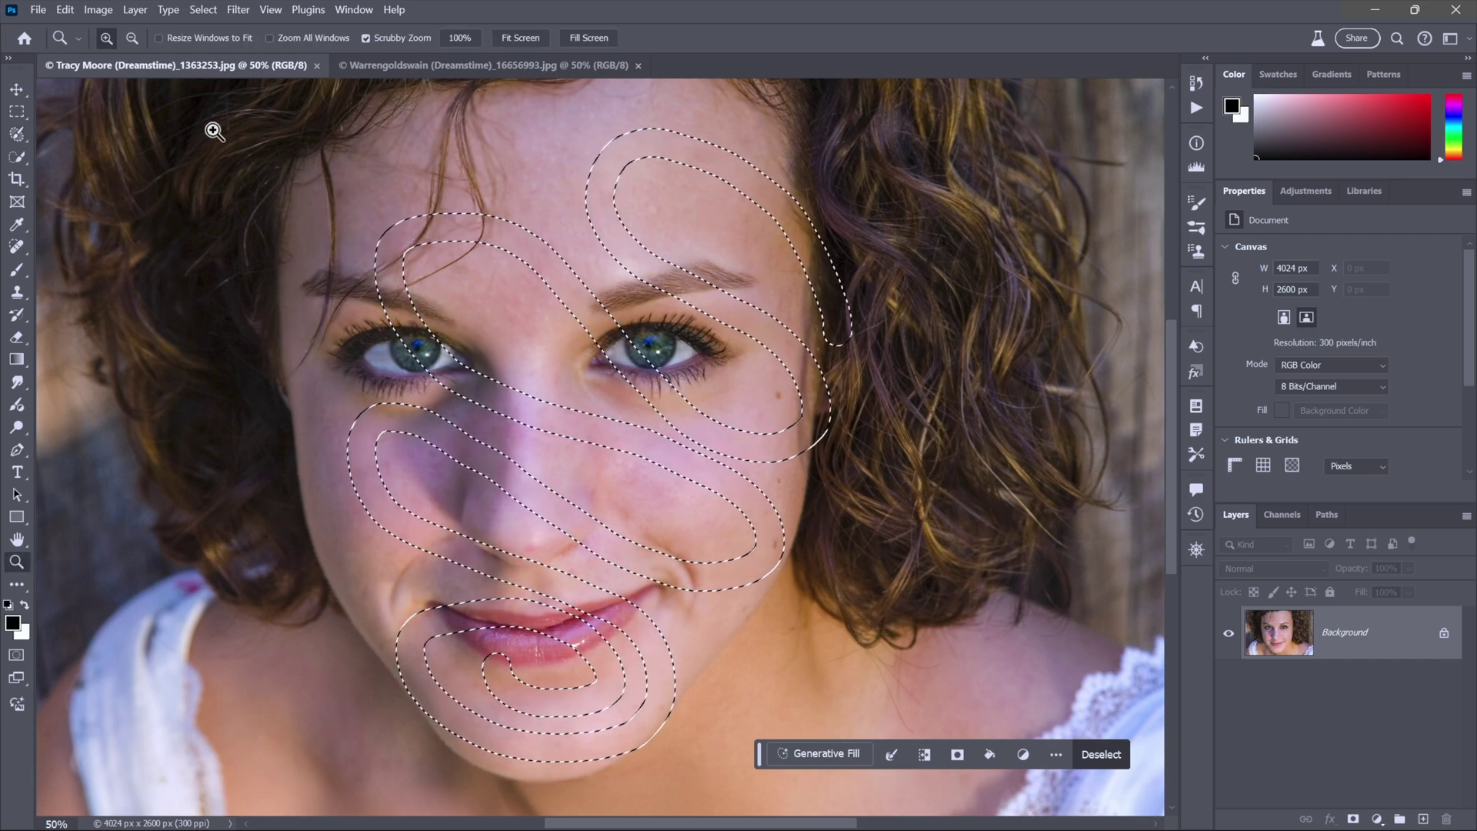
{"action": "left_click", "coordinate": [18, 139]}
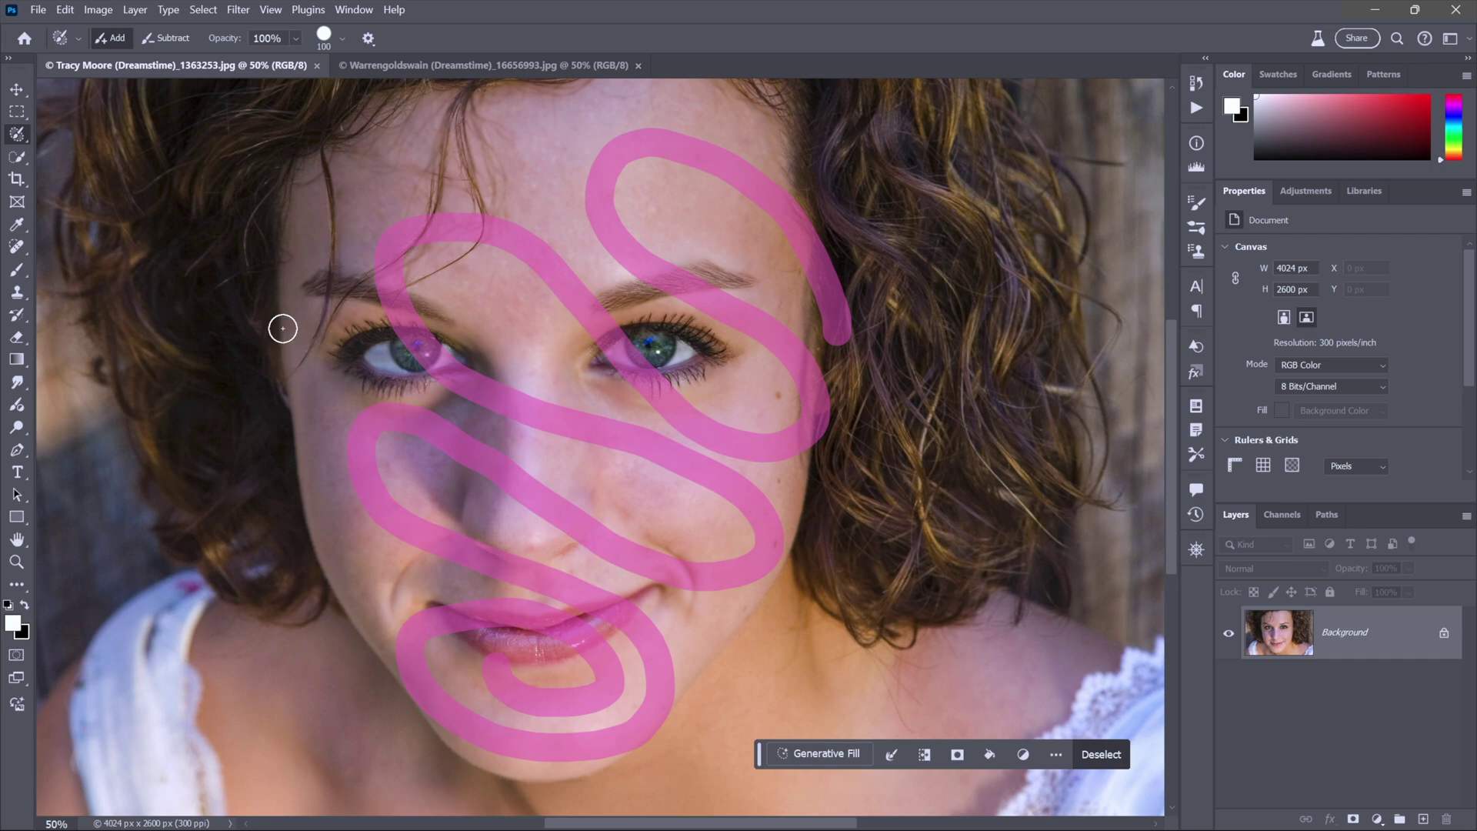
- Add a rectangular marquee covering the eyes, nose and mouth to the selection, and return to the Selection Brush
{"action": "key", "text": "m"}
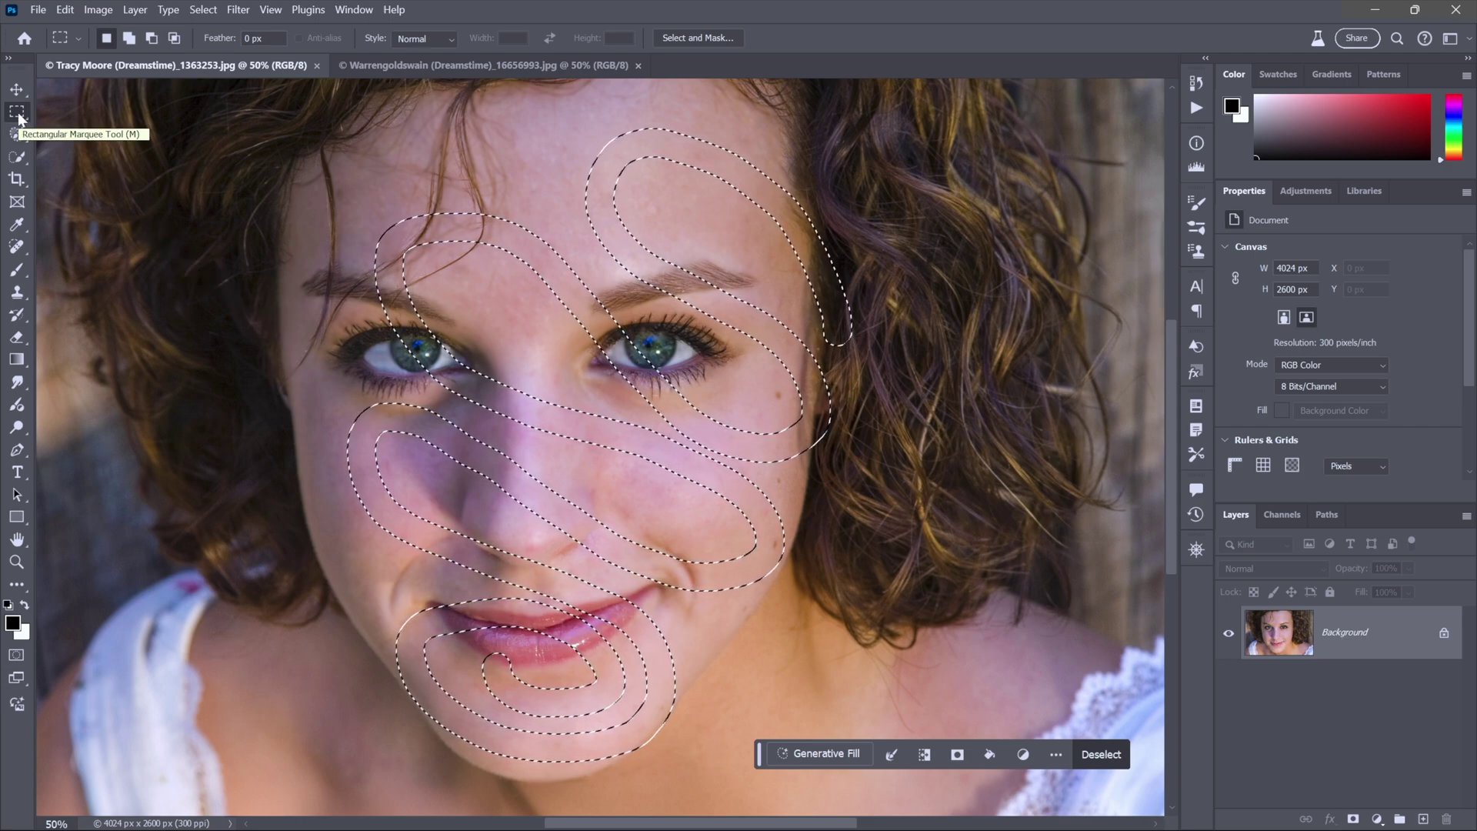
{"action": "left_click_drag", "start_coordinate": [295, 209], "coordinate": [756, 655]}
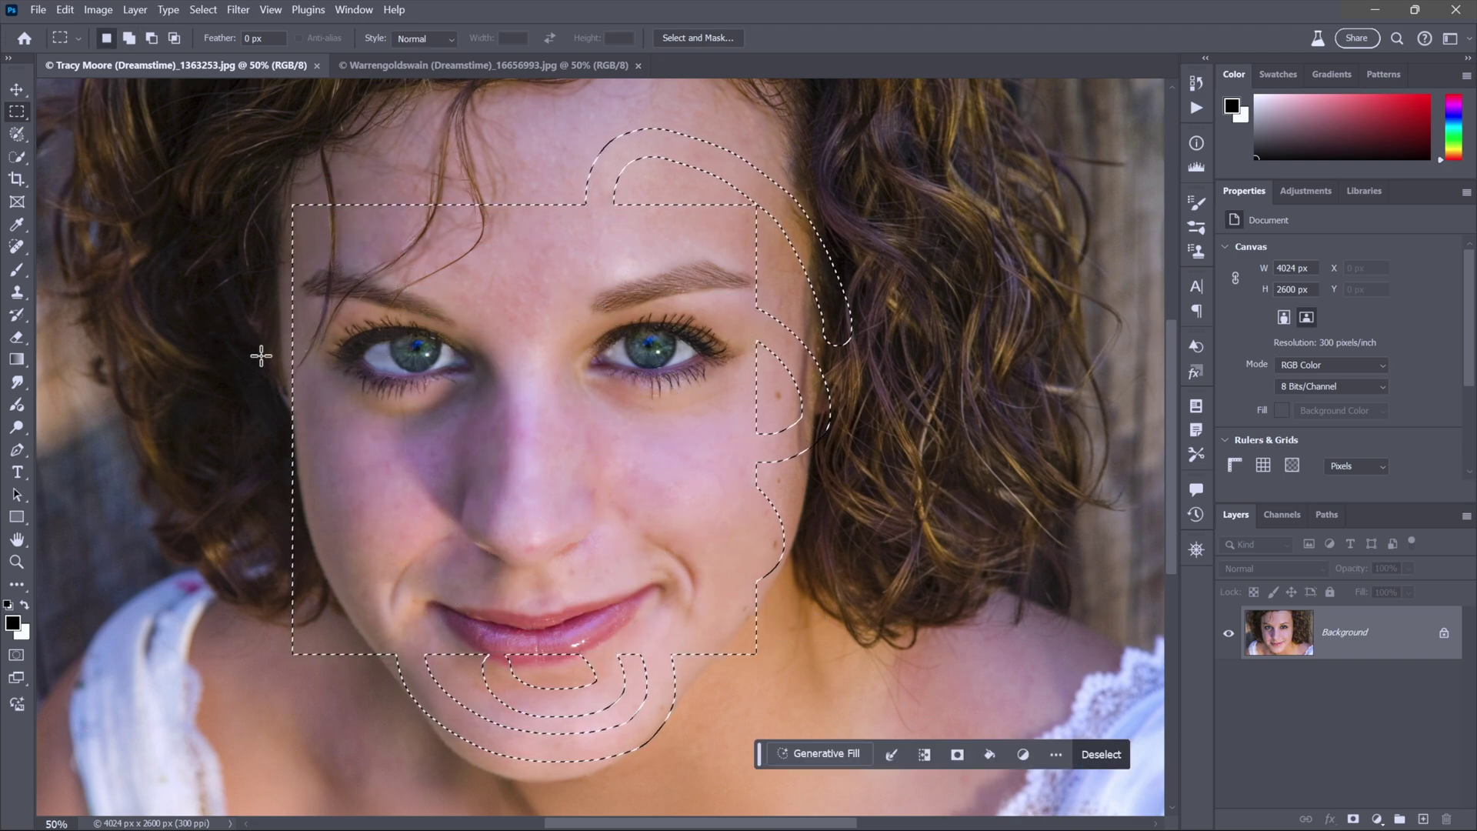
{"action": "left_click", "coordinate": [20, 136]}
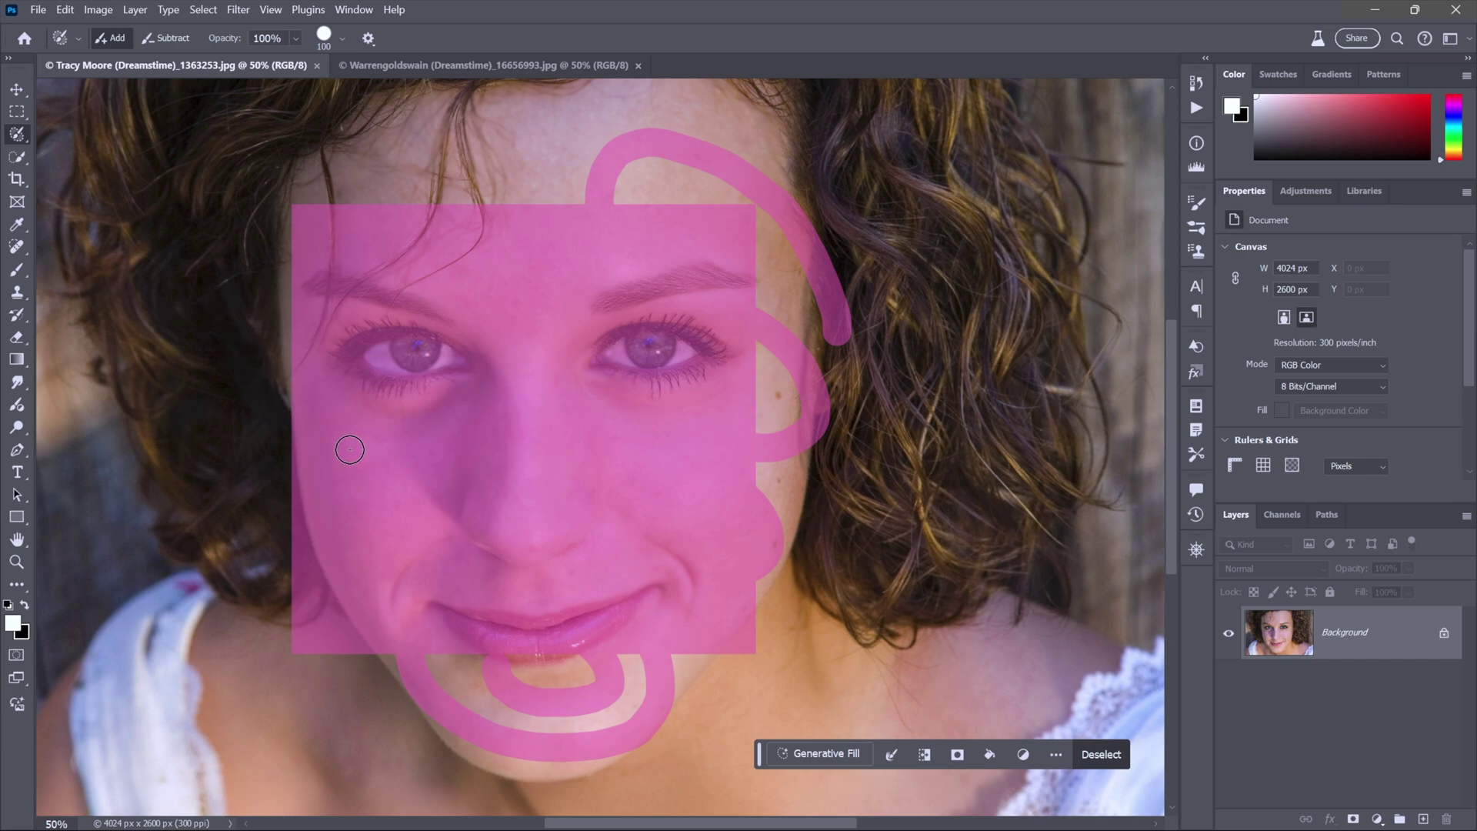
- Add four curved strokes over the hair on both sides to the selection, and subtract a winding stroke across the face
{"action": "mouse_move", "coordinate": [236, 251]}
{"action": "left_mouse_down"}
{"action": "mouse_move", "coordinate": [188, 400]}
{"action": "mouse_move", "coordinate": [241, 564]}
{"action": "left_mouse_up"}
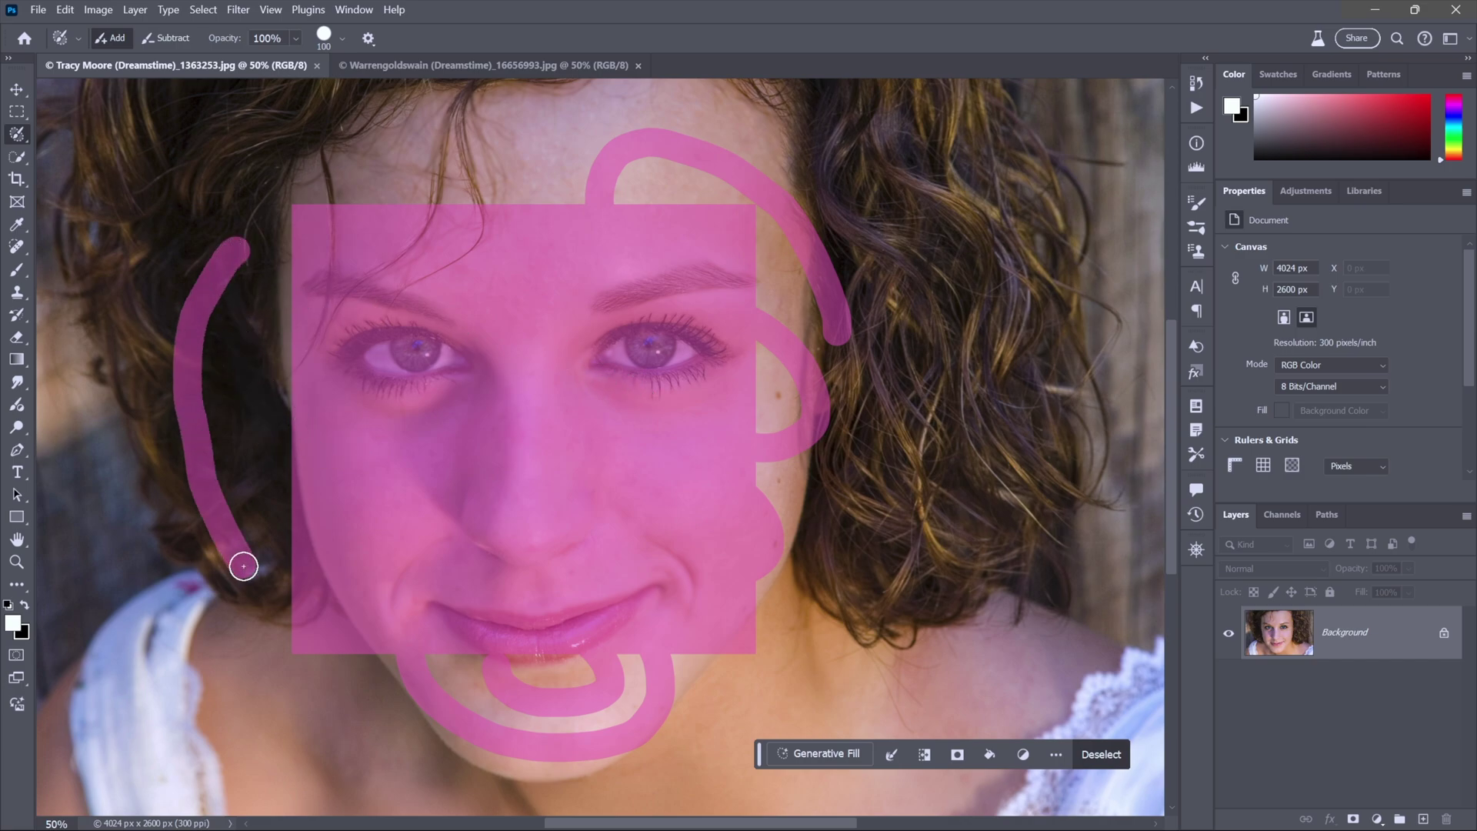
{"action": "mouse_move", "coordinate": [123, 284]}
{"action": "left_mouse_down"}
{"action": "mouse_move", "coordinate": [105, 362]}
{"action": "mouse_move", "coordinate": [138, 547]}
{"action": "mouse_move", "coordinate": [205, 646]}
{"action": "left_mouse_up"}
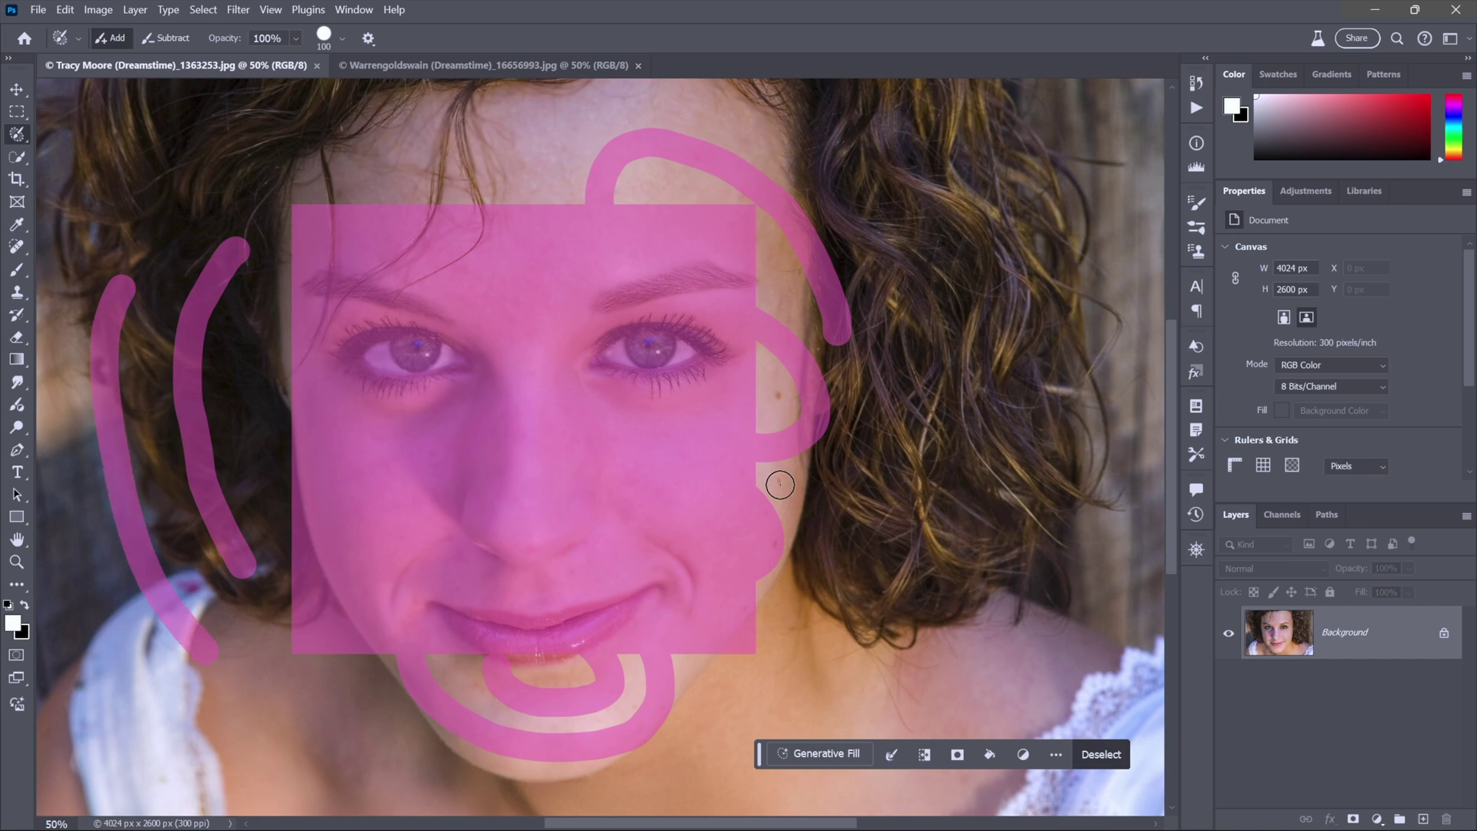
{"action": "mouse_move", "coordinate": [920, 354]}
{"action": "left_mouse_down"}
{"action": "mouse_move", "coordinate": [936, 435]}
{"action": "mouse_move", "coordinate": [887, 566]}
{"action": "left_mouse_up"}
{"action": "mouse_move", "coordinate": [1027, 400]}
{"action": "left_mouse_down"}
{"action": "mouse_move", "coordinate": [1039, 545]}
{"action": "mouse_move", "coordinate": [949, 663]}
{"action": "mouse_move", "coordinate": [848, 681]}
{"action": "left_mouse_up"}
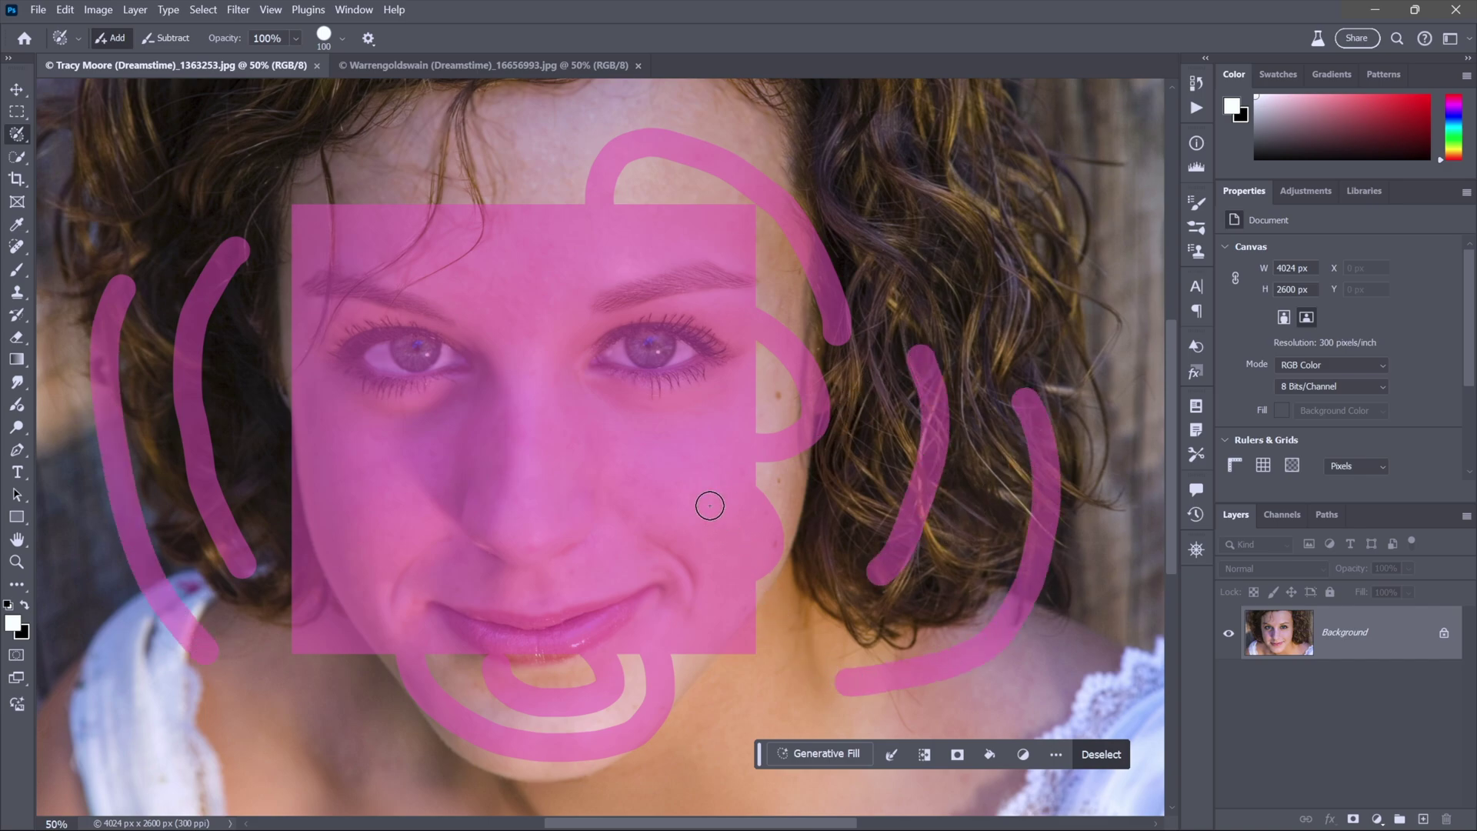
{"action": "key", "text": "alt"}
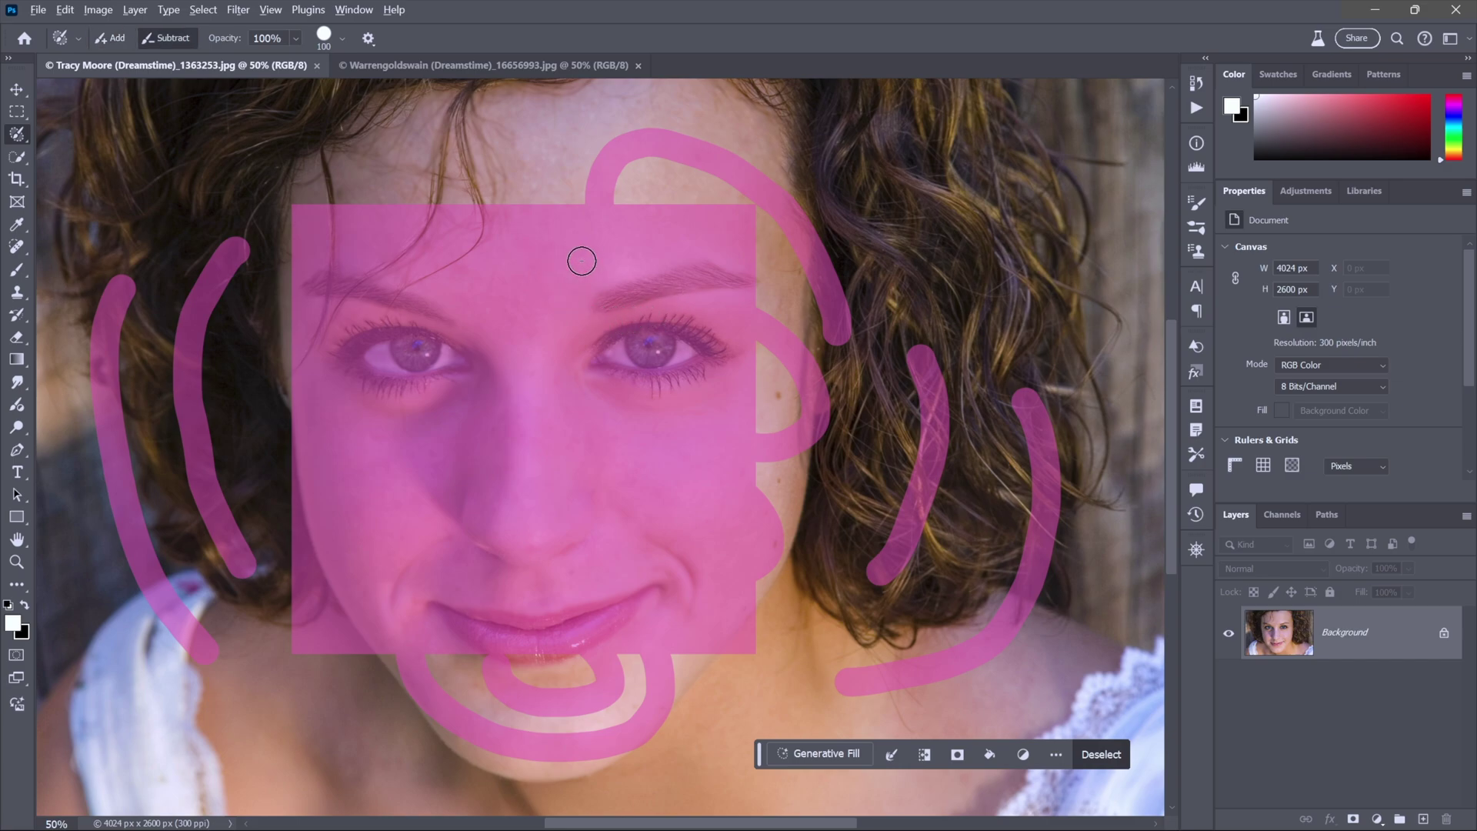
{"action": "mouse_move", "coordinate": [698, 307]}
{"action": "left_mouse_down"}
{"action": "mouse_move", "coordinate": [651, 290]}
{"action": "mouse_move", "coordinate": [381, 310]}
{"action": "mouse_move", "coordinate": [410, 371]}
{"action": "mouse_move", "coordinate": [709, 457]}
{"action": "mouse_move", "coordinate": [536, 482]}
{"action": "mouse_move", "coordinate": [357, 535]}
{"action": "mouse_move", "coordinate": [563, 547]}
{"action": "mouse_move", "coordinate": [666, 598]}
{"action": "left_mouse_up"}
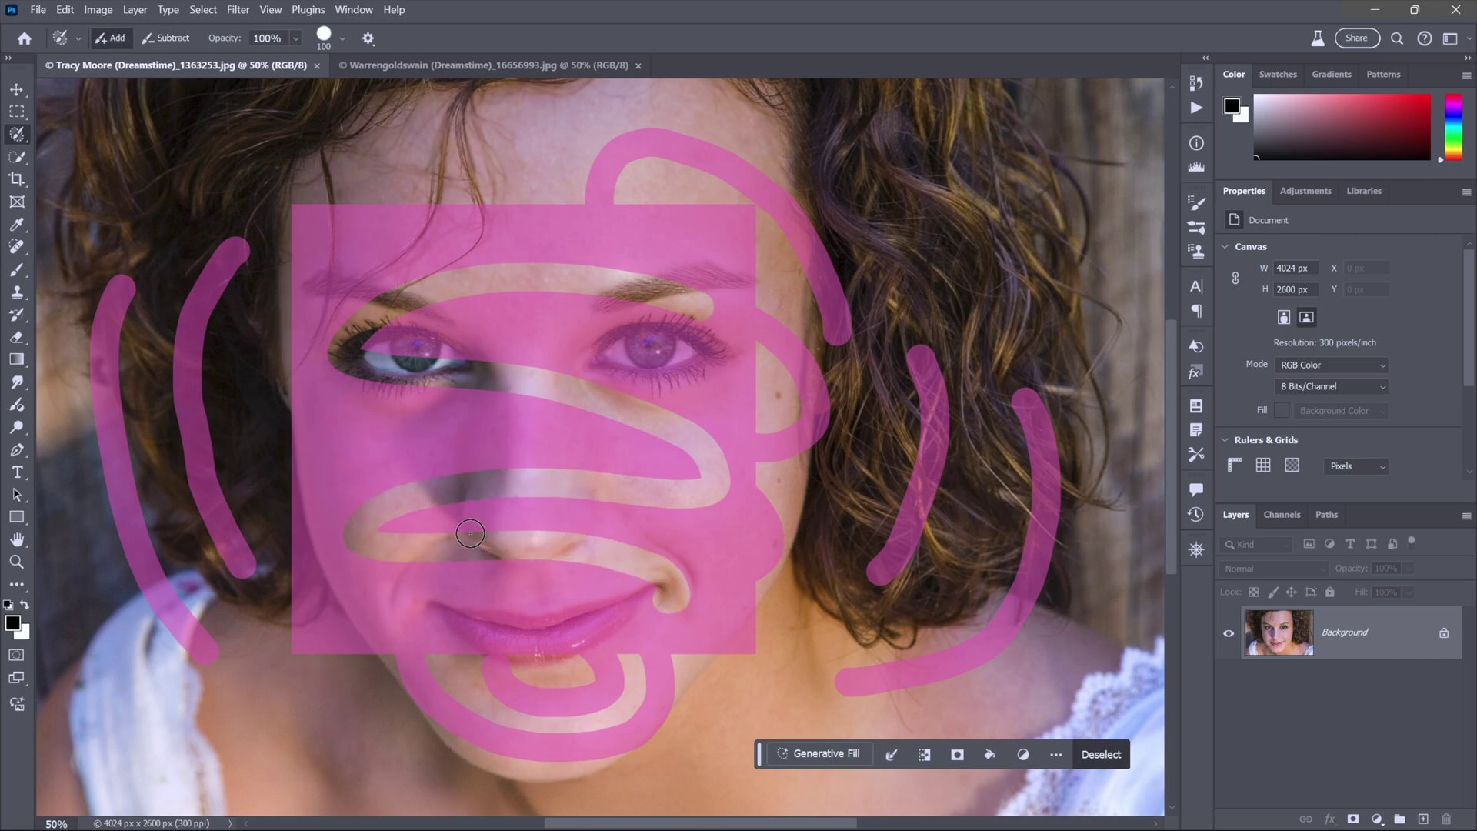
- Add connected straight Selection Brush segments down the hair and across the chin to the opposite shoulder, and deselect everything
{"action": "left_click", "coordinate": [936, 147]}
{"action": "key", "text": "x"}
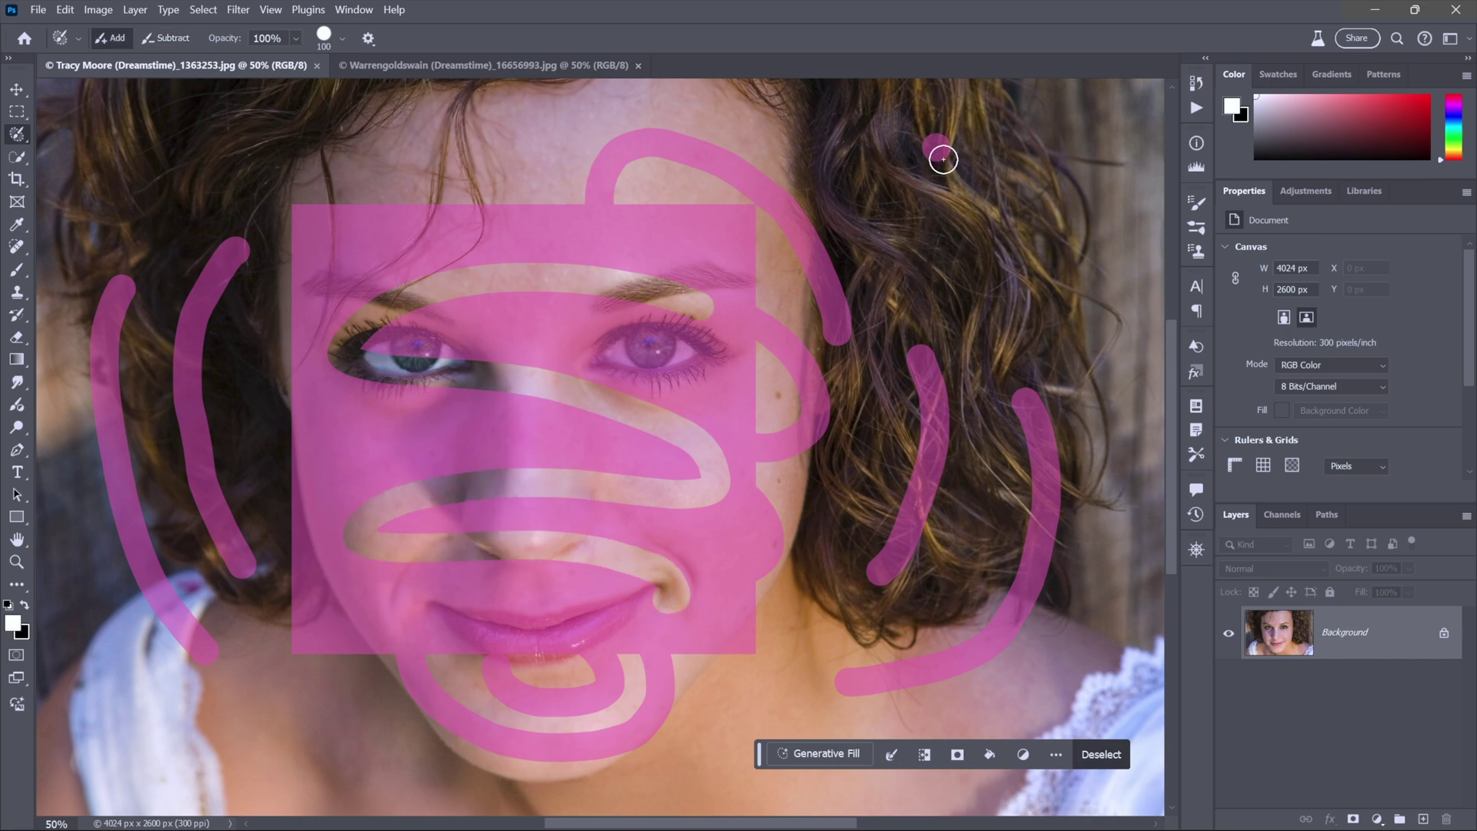
{"action": "left_click", "coordinate": [960, 581], "text": "shift"}
{"action": "left_click", "coordinate": [682, 724], "text": "shift"}
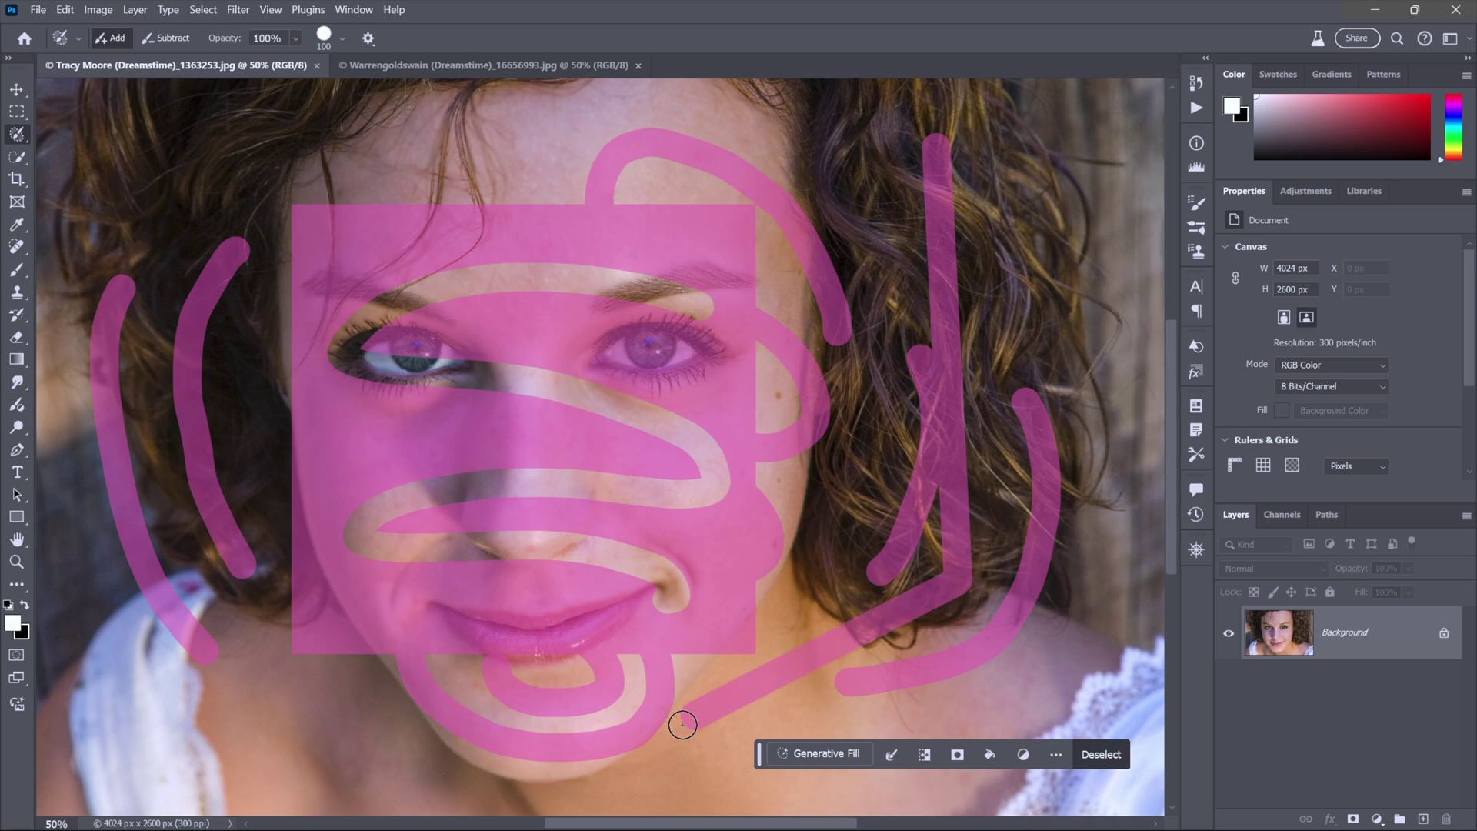
{"action": "left_click", "coordinate": [248, 697], "text": "shift"}
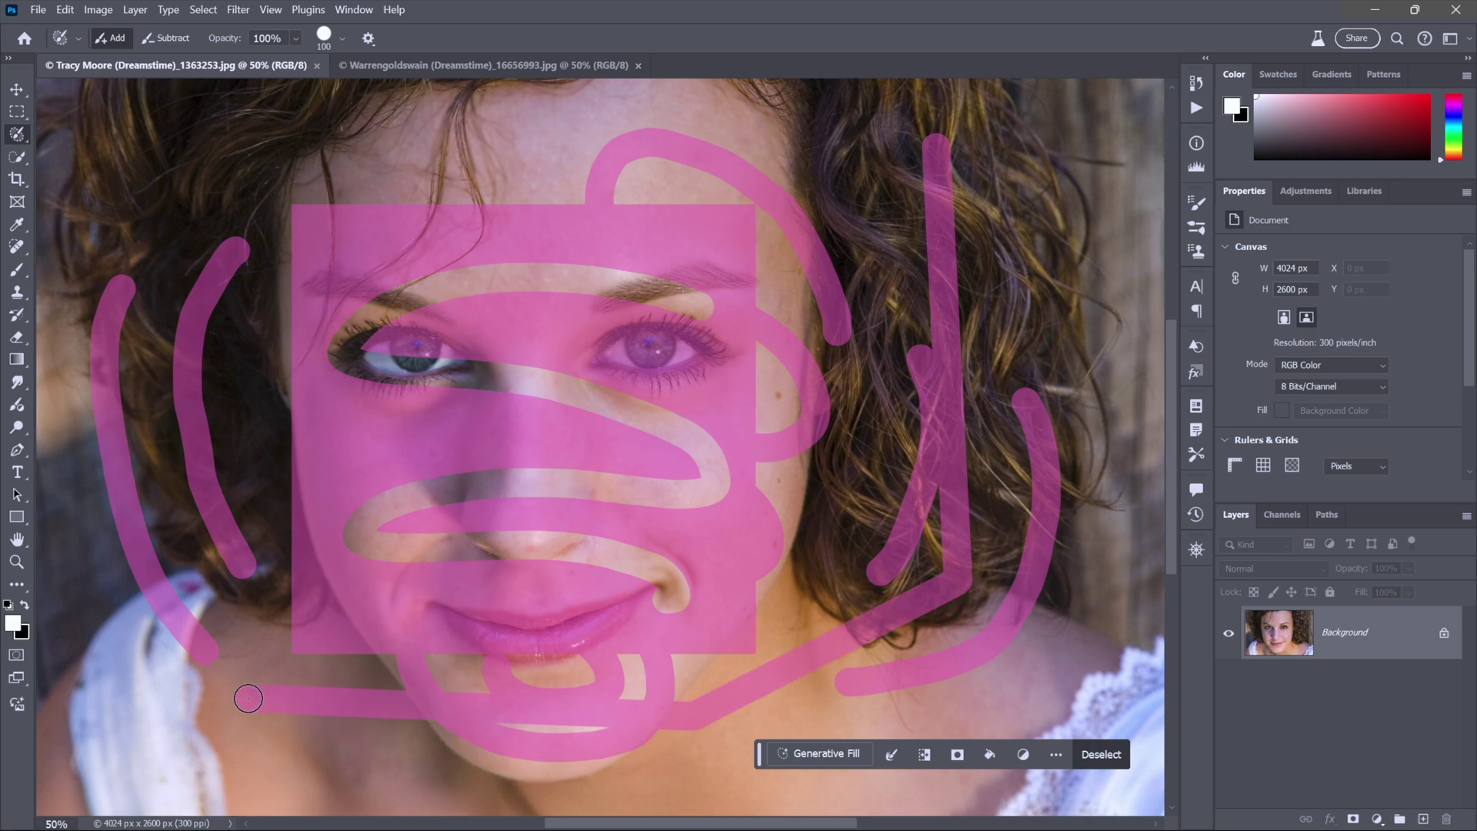
{"action": "key", "text": "ctrl+d"}
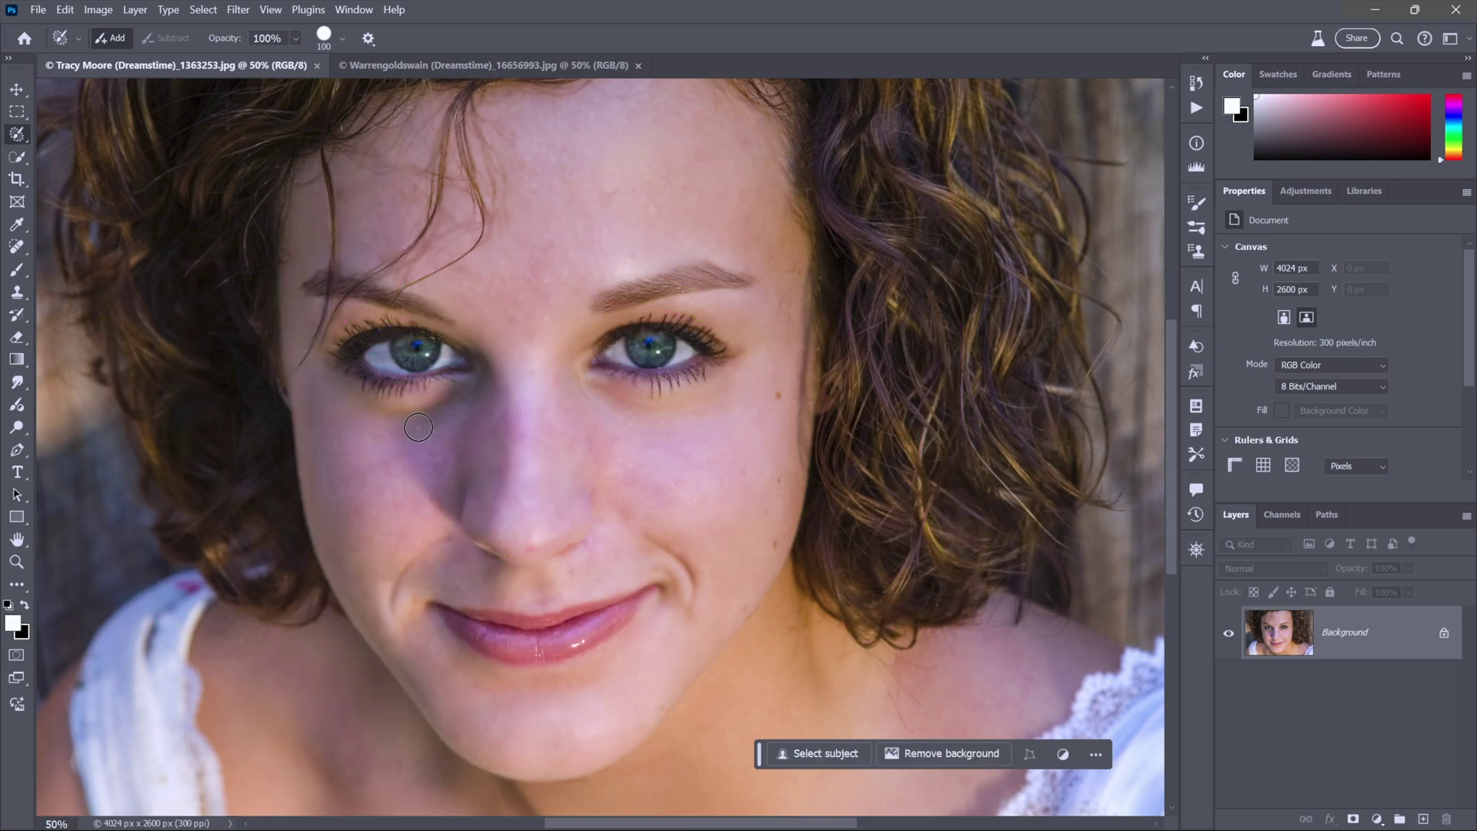
- Circle the face with a closed Selection Brush loop to select its interior, and deselect it
{"action": "mouse_move", "coordinate": [785, 273]}
{"action": "left_mouse_down"}
{"action": "mouse_move", "coordinate": [625, 190]}
{"action": "mouse_move", "coordinate": [479, 195]}
{"action": "mouse_move", "coordinate": [354, 229]}
{"action": "mouse_move", "coordinate": [311, 274]}
{"action": "mouse_move", "coordinate": [300, 365]}
{"action": "mouse_move", "coordinate": [355, 541]}
{"action": "mouse_move", "coordinate": [449, 686]}
{"action": "mouse_move", "coordinate": [549, 717]}
{"action": "mouse_move", "coordinate": [639, 675]}
{"action": "mouse_move", "coordinate": [709, 576]}
{"action": "mouse_move", "coordinate": [751, 485]}
{"action": "mouse_move", "coordinate": [781, 325]}
{"action": "left_mouse_up"}
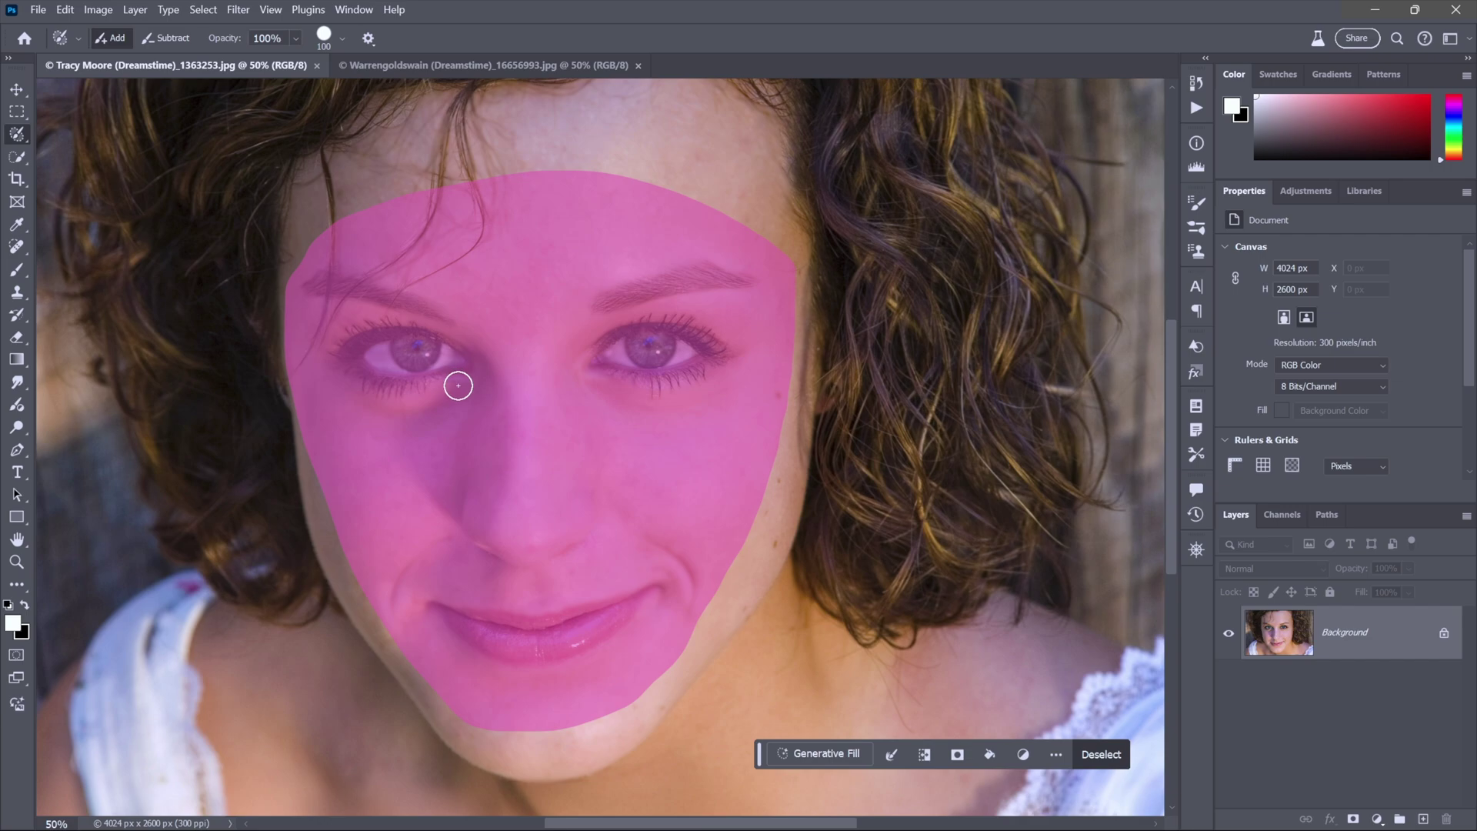
{"action": "key", "text": "ctrl+d"}
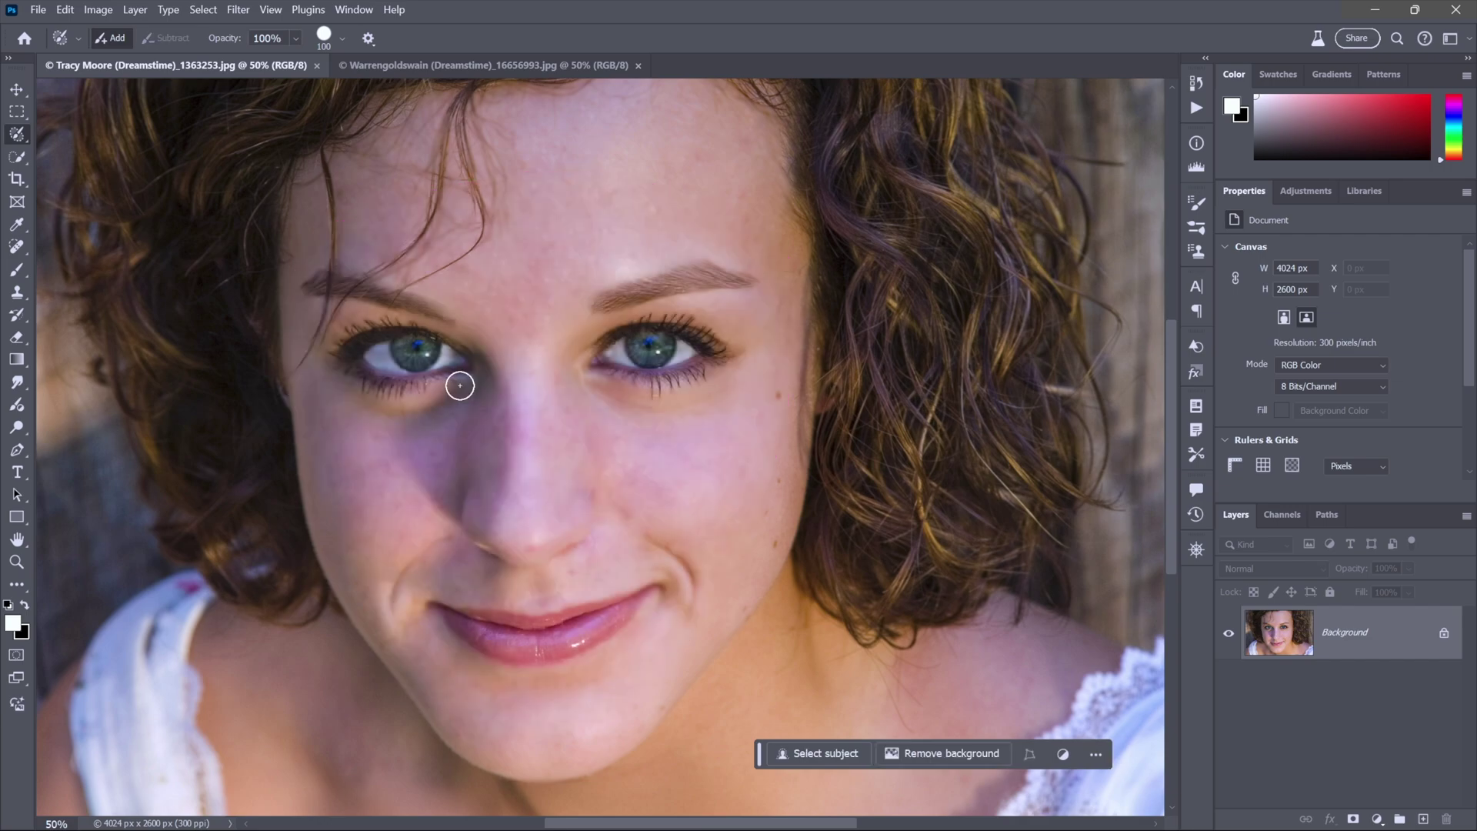
- Paint a thick Selection Brush ring around the face while keeping its interior unselected, and deselect it
{"action": "mouse_move", "coordinate": [781, 266]}
{"action": "left_mouse_down"}
{"action": "mouse_move", "coordinate": [600, 177]}
{"action": "mouse_move", "coordinate": [472, 172]}
{"action": "mouse_move", "coordinate": [372, 221]}
{"action": "mouse_move", "coordinate": [337, 277]}
{"action": "mouse_move", "coordinate": [323, 340]}
{"action": "mouse_move", "coordinate": [367, 471]}
{"action": "mouse_move", "coordinate": [559, 674]}
{"action": "left_mouse_up"}
{"action": "mouse_move", "coordinate": [763, 460]}
{"action": "left_mouse_down"}
{"action": "mouse_move", "coordinate": [766, 308]}
{"action": "mouse_move", "coordinate": [744, 265]}
{"action": "mouse_move", "coordinate": [697, 230]}
{"action": "mouse_move", "coordinate": [582, 190]}
{"action": "mouse_move", "coordinate": [506, 191]}
{"action": "mouse_move", "coordinate": [414, 204]}
{"action": "mouse_move", "coordinate": [321, 264]}
{"action": "mouse_move", "coordinate": [305, 335]}
{"action": "mouse_move", "coordinate": [323, 408]}
{"action": "mouse_move", "coordinate": [411, 614]}
{"action": "mouse_move", "coordinate": [453, 663]}
{"action": "mouse_move", "coordinate": [571, 675]}
{"action": "mouse_move", "coordinate": [645, 627]}
{"action": "left_mouse_up"}
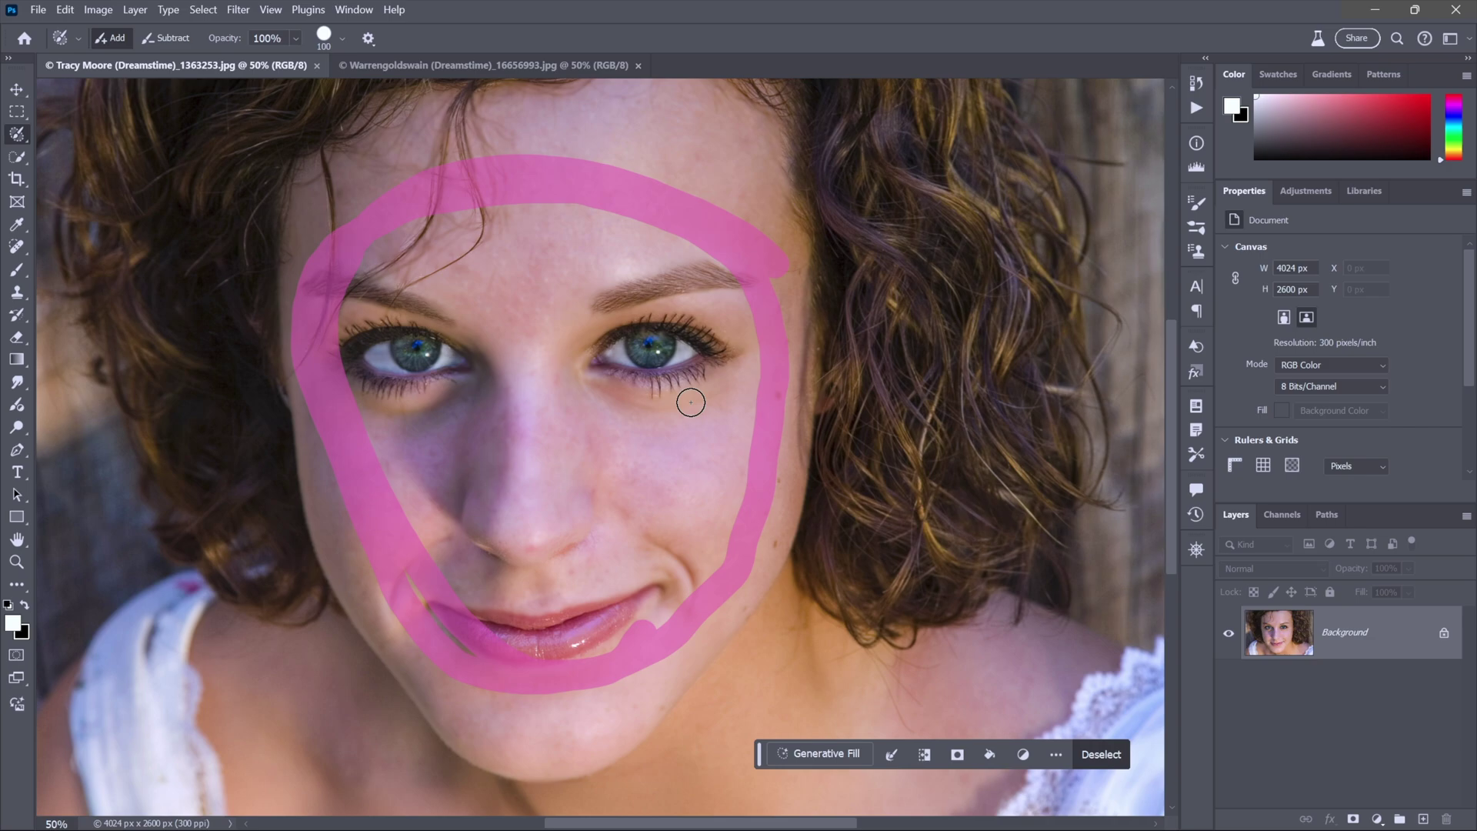
{"action": "key", "text": "ctrl+d"}
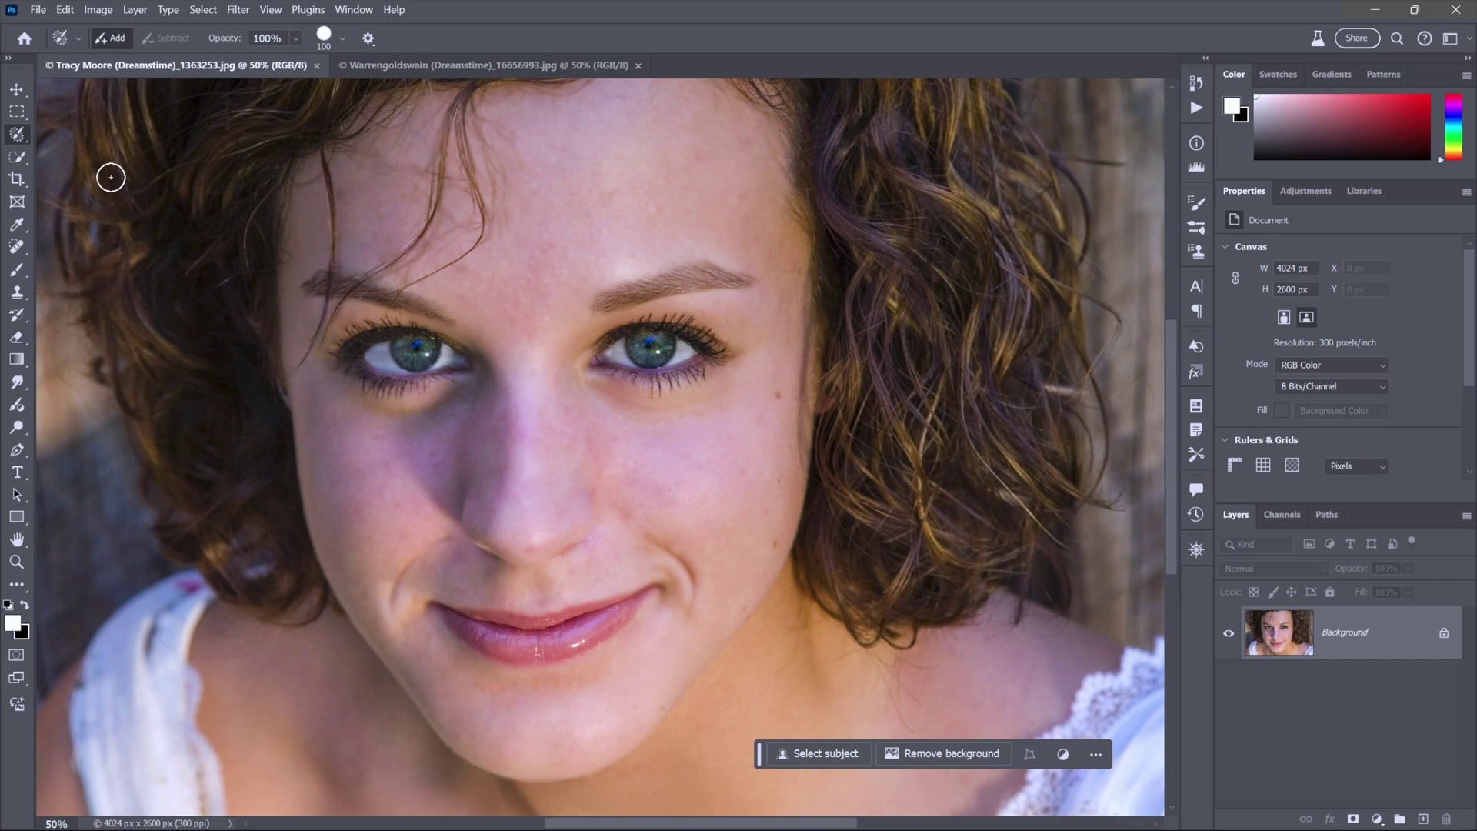
- View the healing tool group containing the Remove Tool, and return to the Selection Brush
{"action": "left_click", "coordinate": [24, 247]}
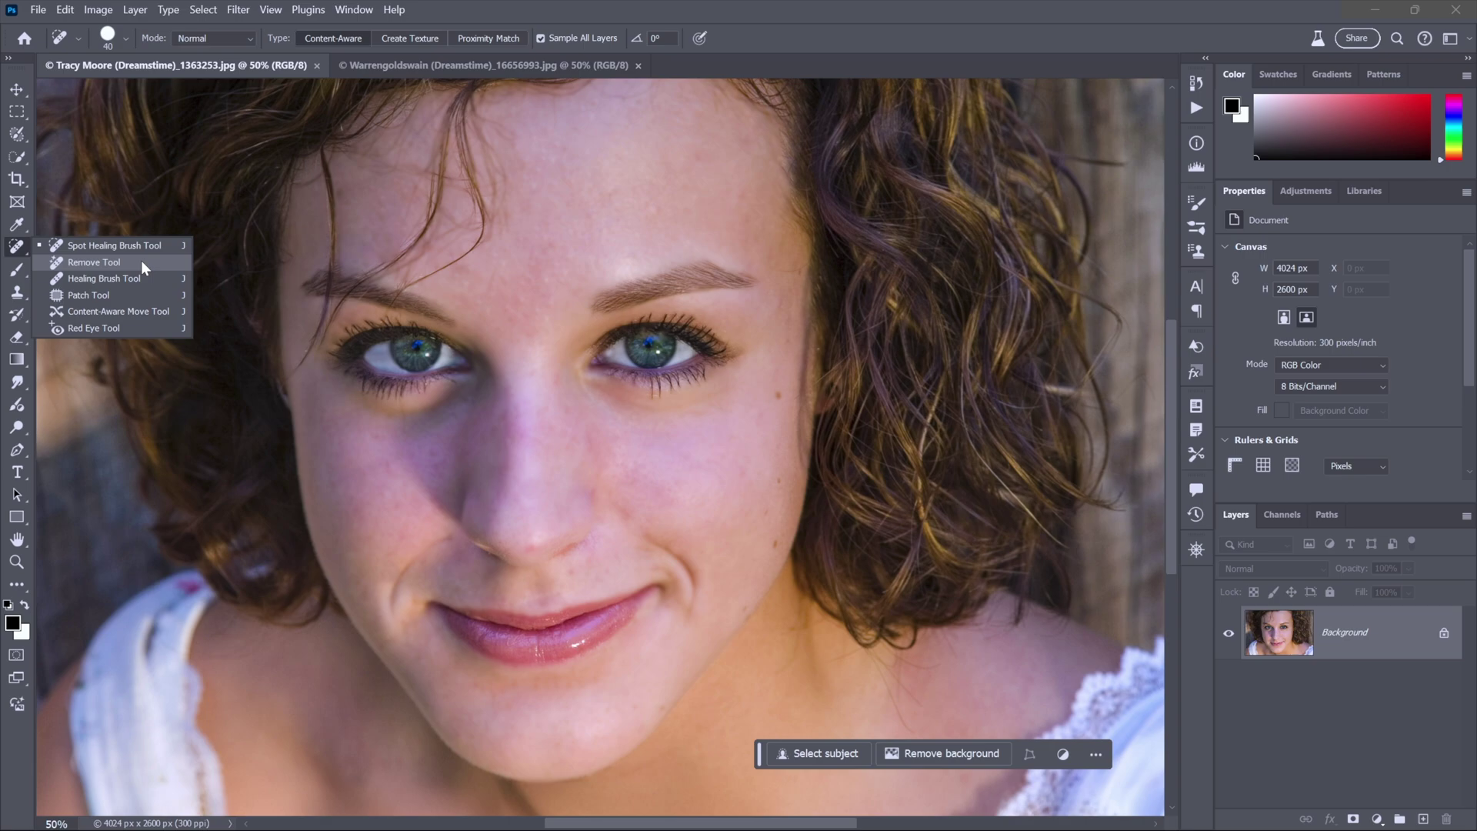
{"action": "left_click", "coordinate": [18, 136]}
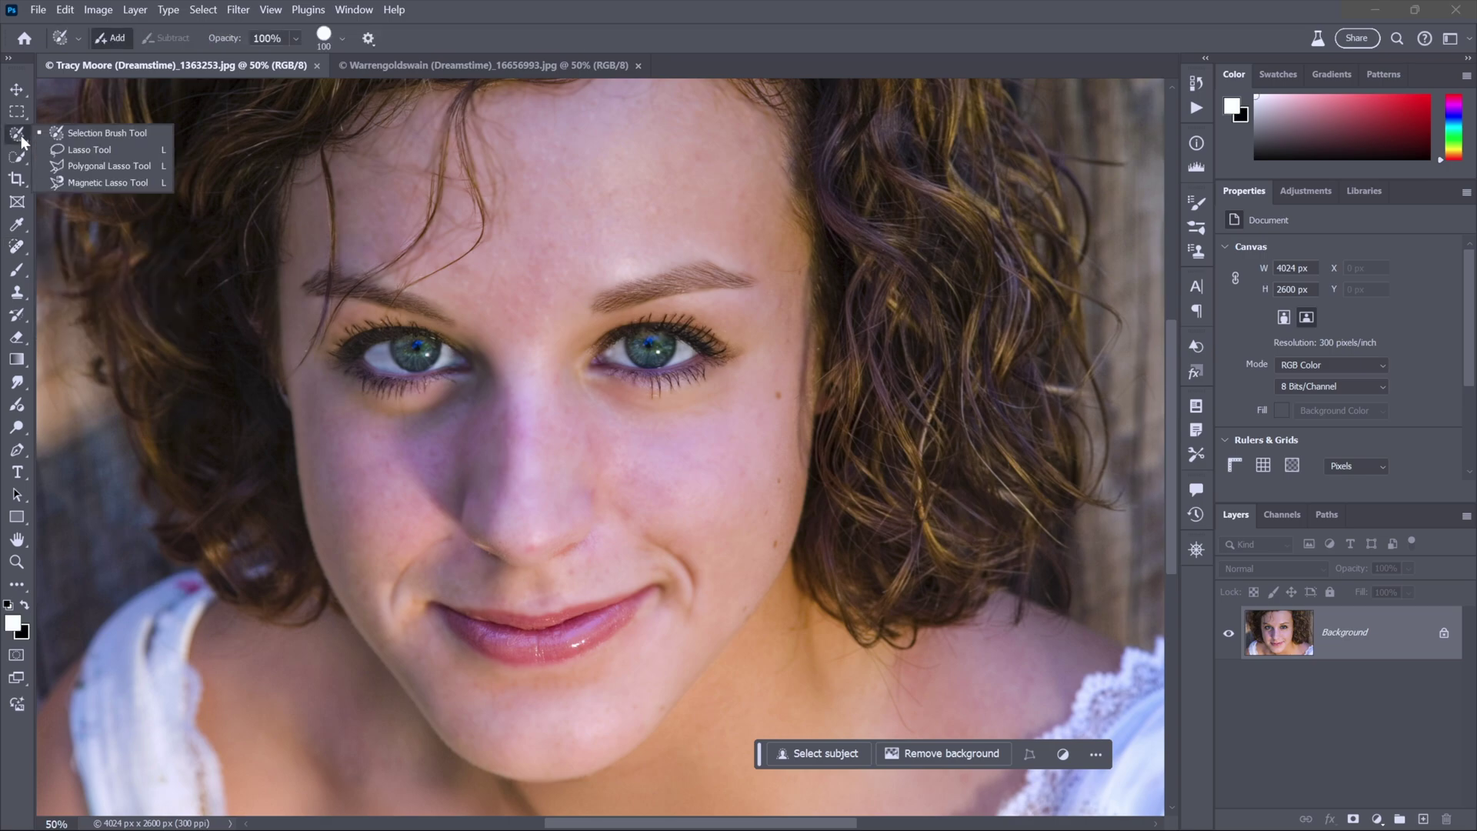
{"action": "left_click", "coordinate": [90, 135]}
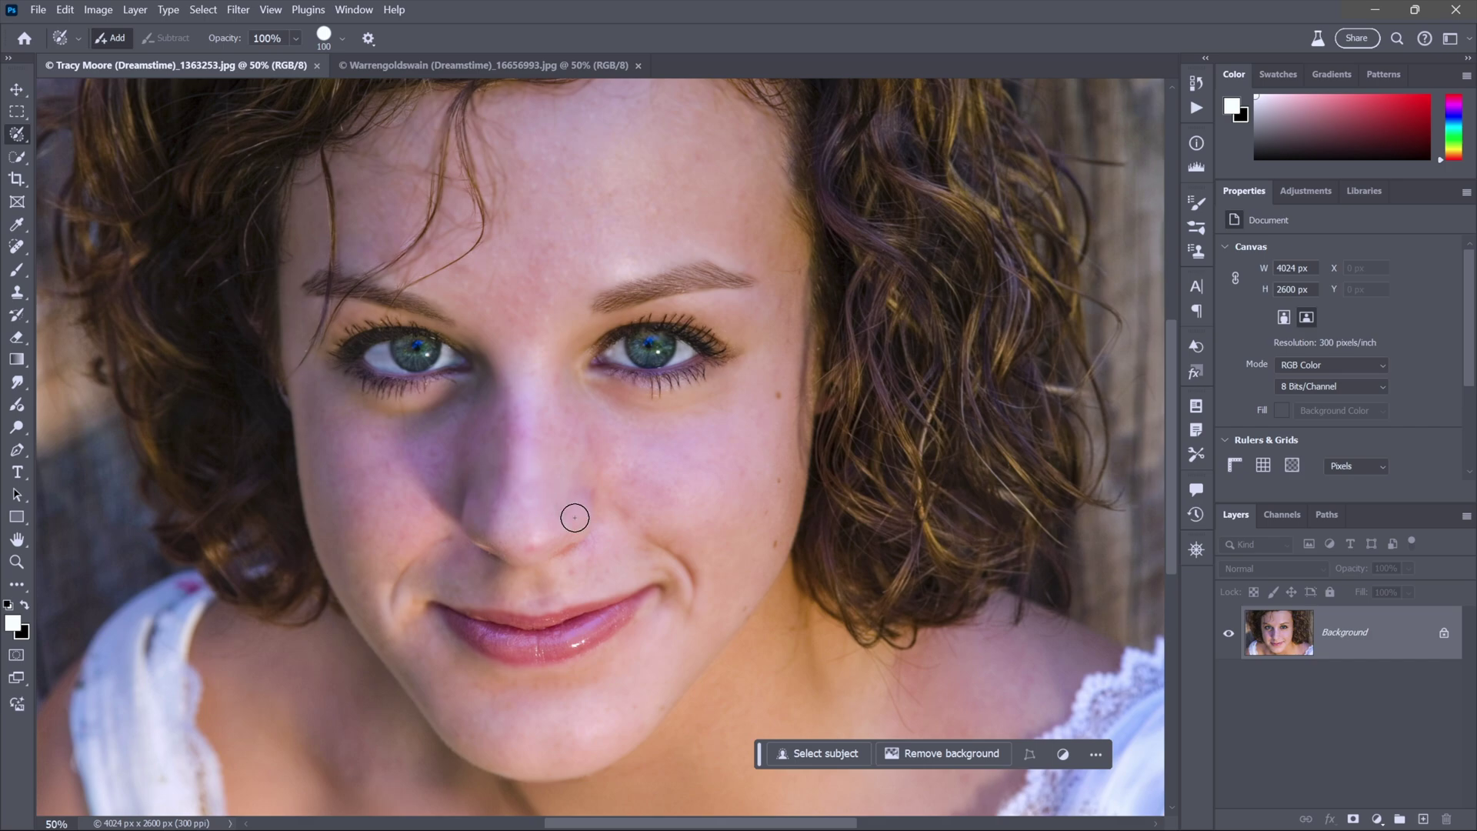
- Paint a Selection Brush selection across the woman's lower lip
{"action": "key", "text": "x"}
{"action": "key", "text": "z"}
{"action": "left_click_drag", "start_coordinate": [565, 638], "coordinate": [568, 639]}
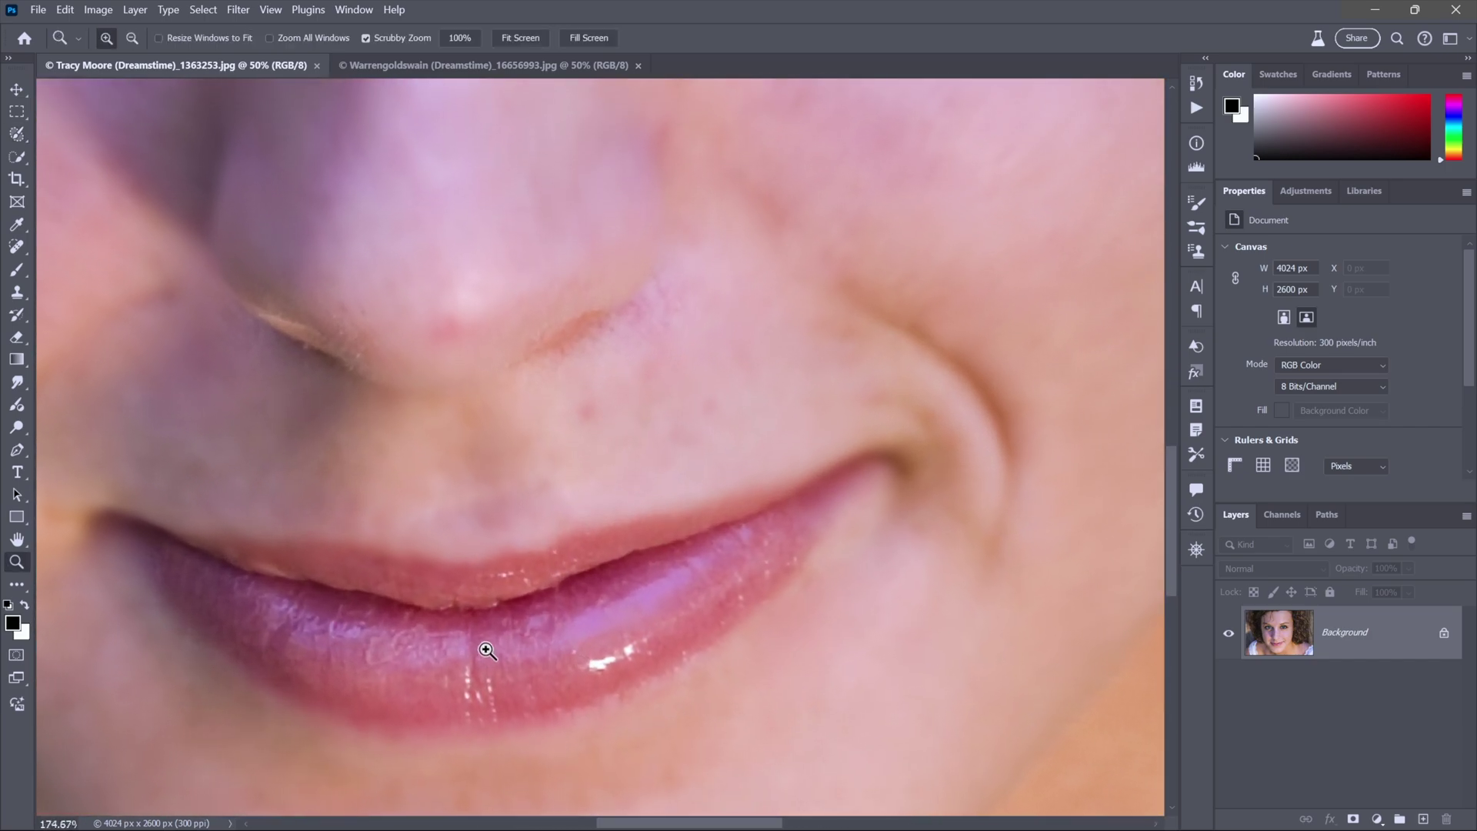
{"action": "key", "text": "x"}
{"action": "key", "text": "w"}
{"action": "mouse_move", "coordinate": [472, 650]}
{"action": "left_mouse_down"}
{"action": "mouse_move", "coordinate": [560, 518]}
{"action": "mouse_move", "coordinate": [554, 430]}
{"action": "left_mouse_up"}
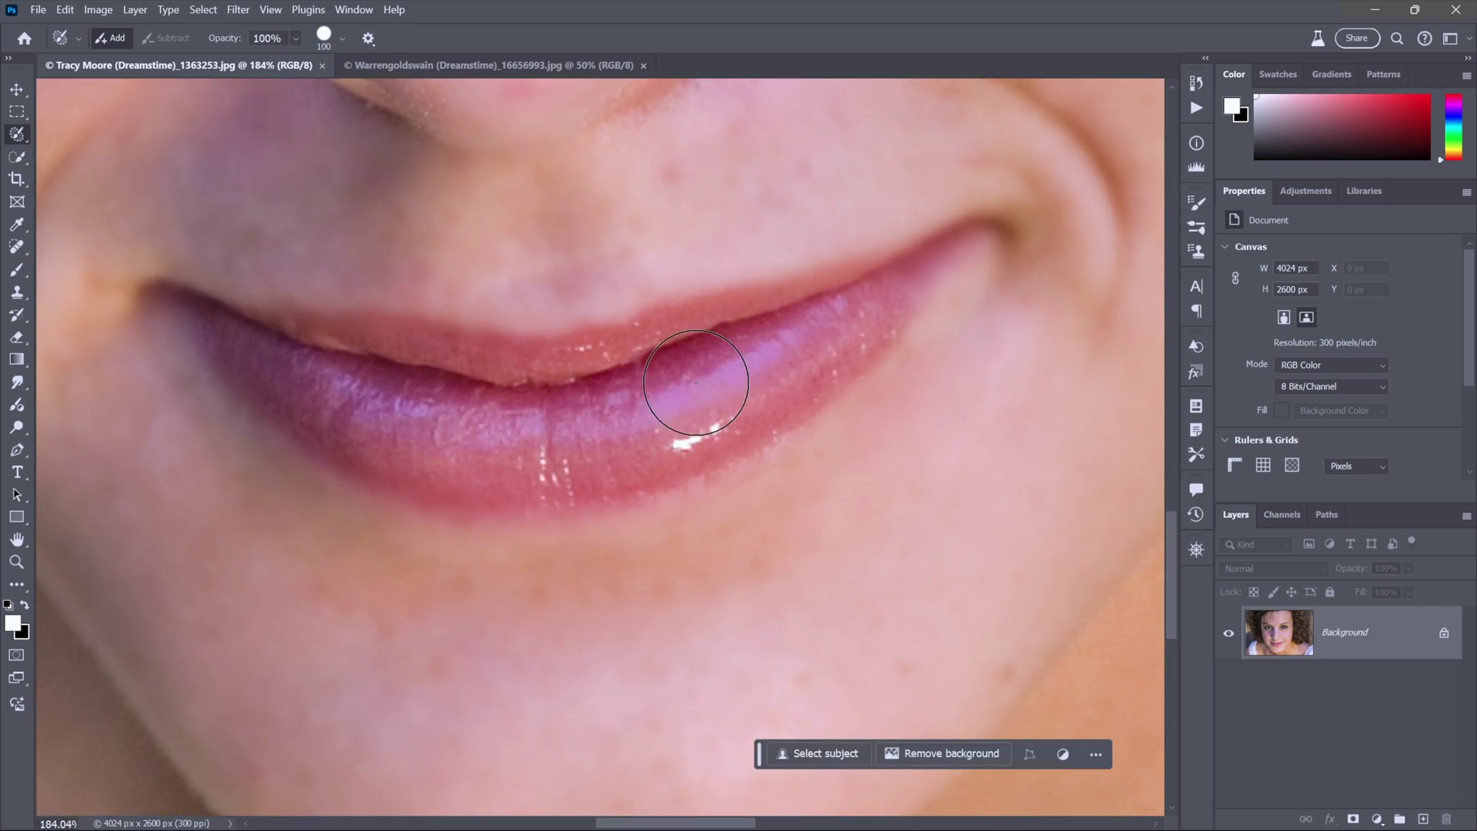
{"action": "mouse_move", "coordinate": [834, 339]}
{"action": "left_mouse_down"}
{"action": "mouse_move", "coordinate": [808, 367]}
{"action": "mouse_move", "coordinate": [659, 425]}
{"action": "mouse_move", "coordinate": [474, 432]}
{"action": "mouse_move", "coordinate": [258, 369]}
{"action": "mouse_move", "coordinate": [391, 438]}
{"action": "mouse_move", "coordinate": [603, 459]}
{"action": "mouse_move", "coordinate": [776, 377]}
{"action": "left_mouse_up"}
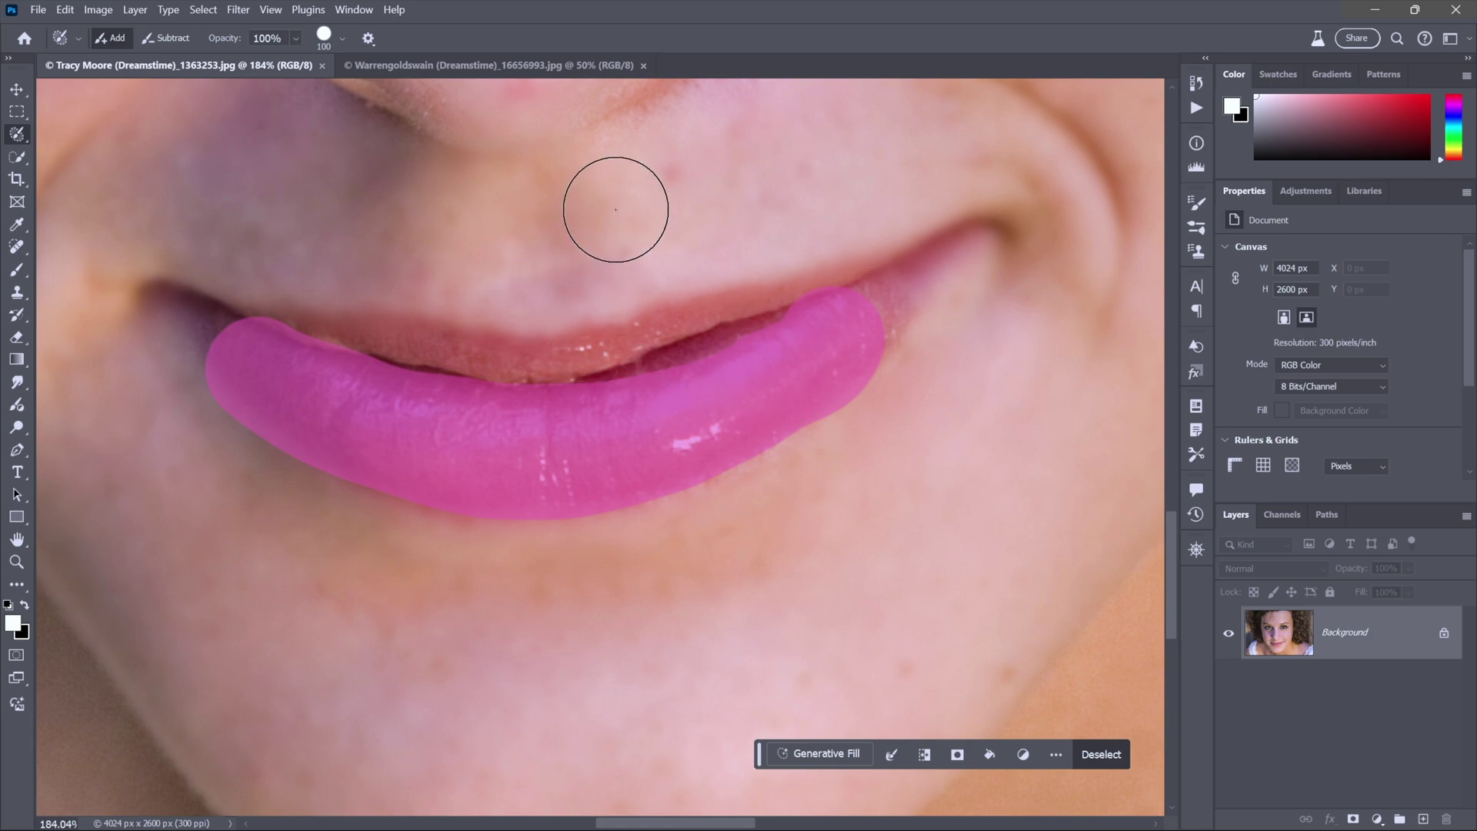
- Set the Selection Brush overlay color to Green
{"action": "left_click", "coordinate": [370, 35]}
{"action": "left_click", "coordinate": [386, 95]}
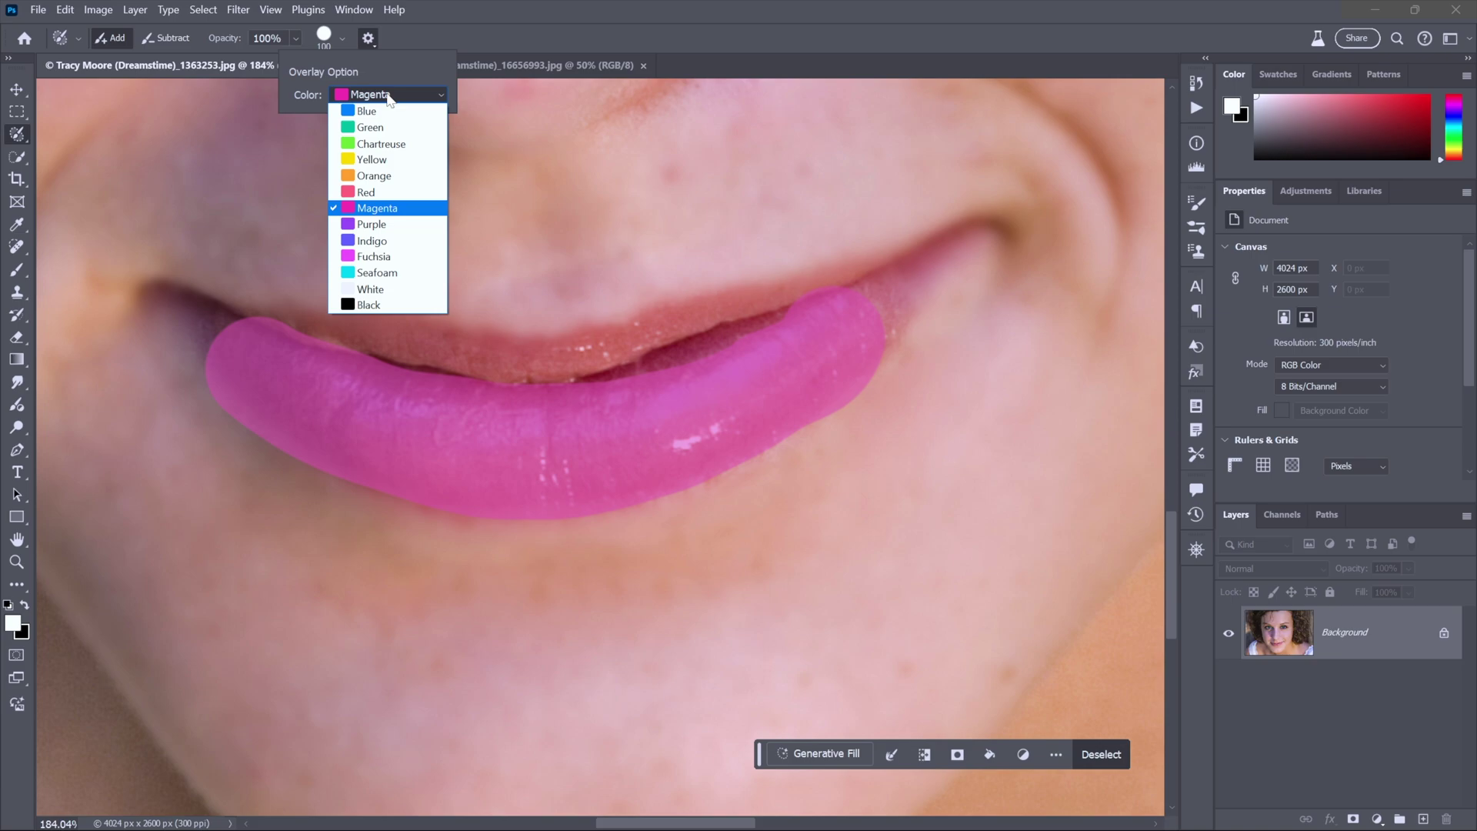
{"action": "left_click", "coordinate": [393, 128]}
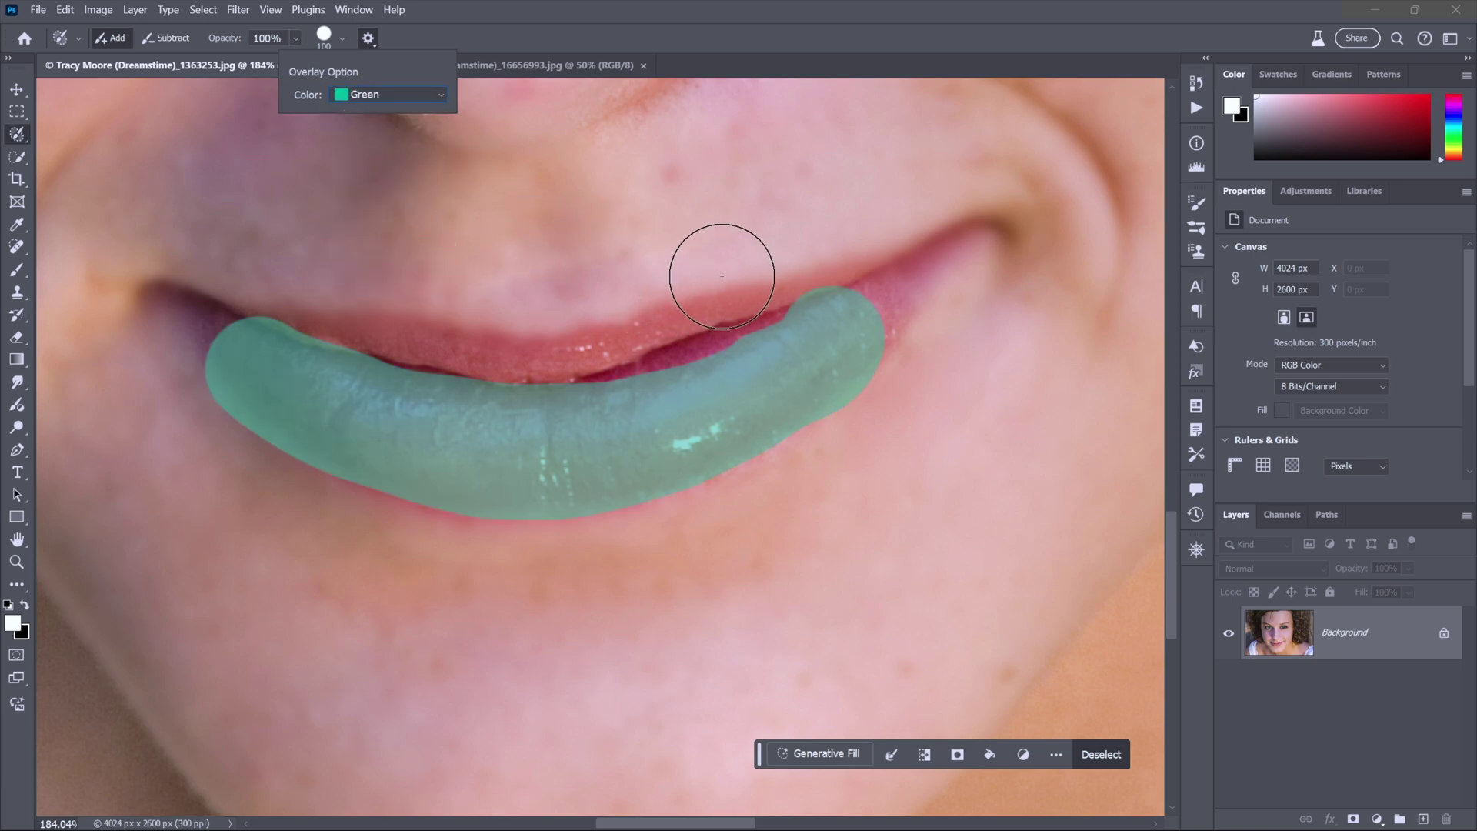
- Subtract the excess along the upper and lower edges of the lip selection, and restore the brush to Add mode
{"action": "key", "text": "x"}
{"action": "mouse_move", "coordinate": [831, 238]}
{"action": "left_mouse_down"}
{"action": "mouse_move", "coordinate": [699, 320]}
{"action": "mouse_move", "coordinate": [512, 349]}
{"action": "mouse_move", "coordinate": [339, 323]}
{"action": "mouse_move", "coordinate": [231, 250]}
{"action": "mouse_move", "coordinate": [174, 336]}
{"action": "mouse_move", "coordinate": [178, 384]}
{"action": "mouse_move", "coordinate": [297, 485]}
{"action": "mouse_move", "coordinate": [488, 554]}
{"action": "mouse_move", "coordinate": [695, 537]}
{"action": "mouse_move", "coordinate": [849, 450]}
{"action": "mouse_move", "coordinate": [920, 362]}
{"action": "mouse_move", "coordinate": [900, 408]}
{"action": "mouse_move", "coordinate": [797, 482]}
{"action": "mouse_move", "coordinate": [631, 538]}
{"action": "left_mouse_up"}
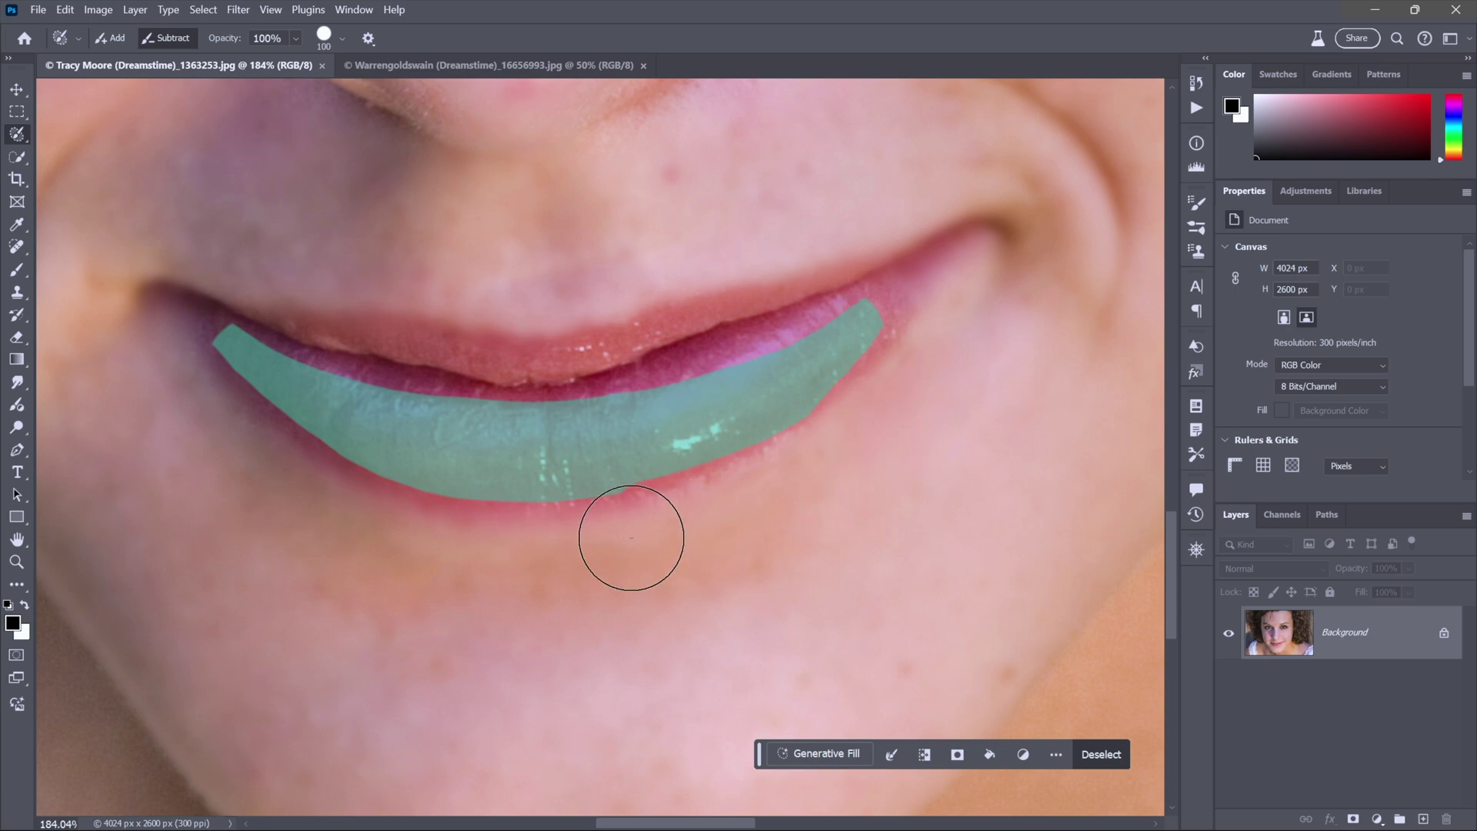
{"action": "key", "text": "alt"}
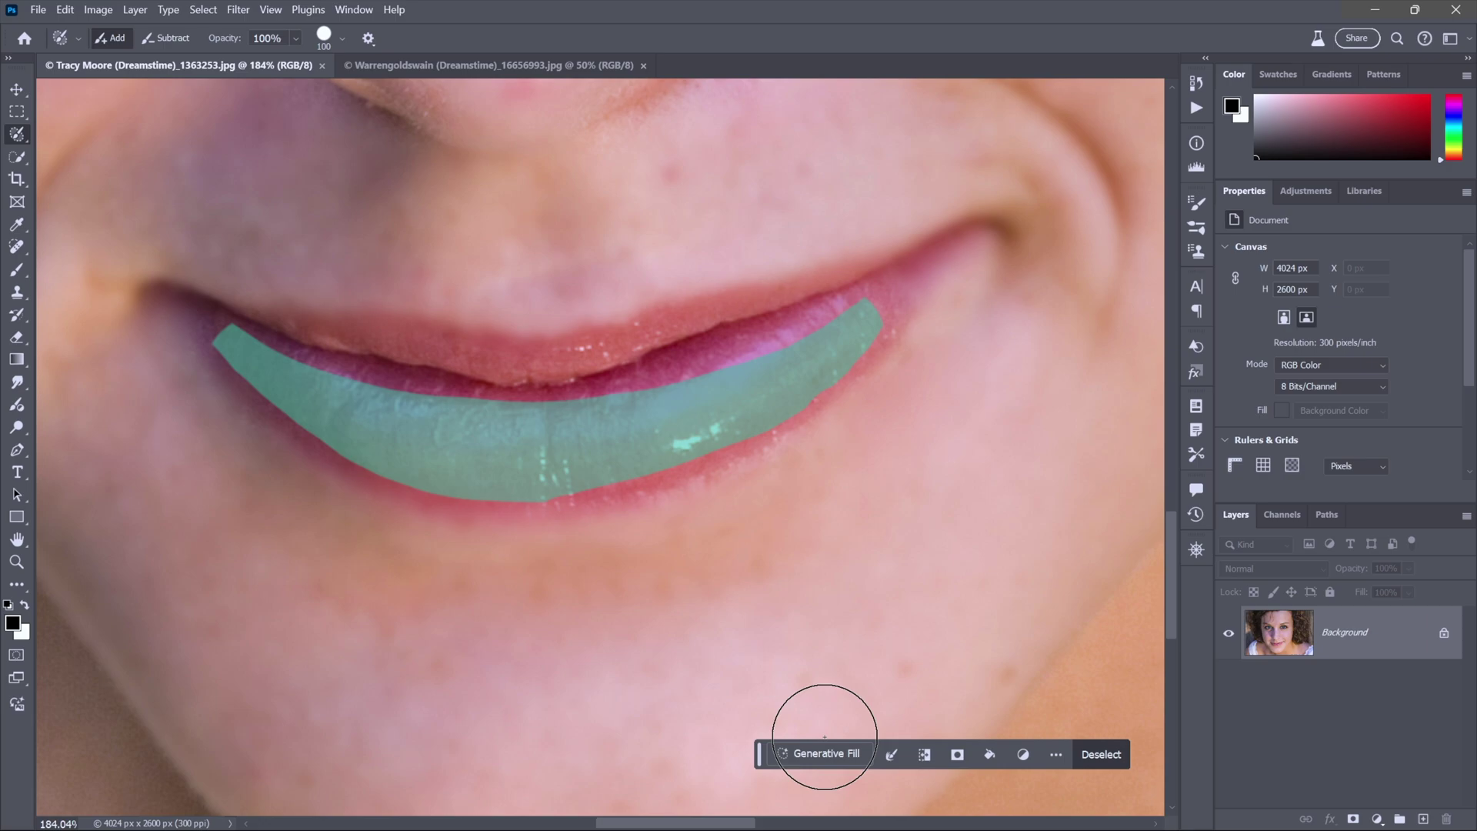
- Run Generative Fill without a prompt on the lower-lip selection, and cycle through the variations back to the first
{"action": "left_click", "coordinate": [839, 758]}
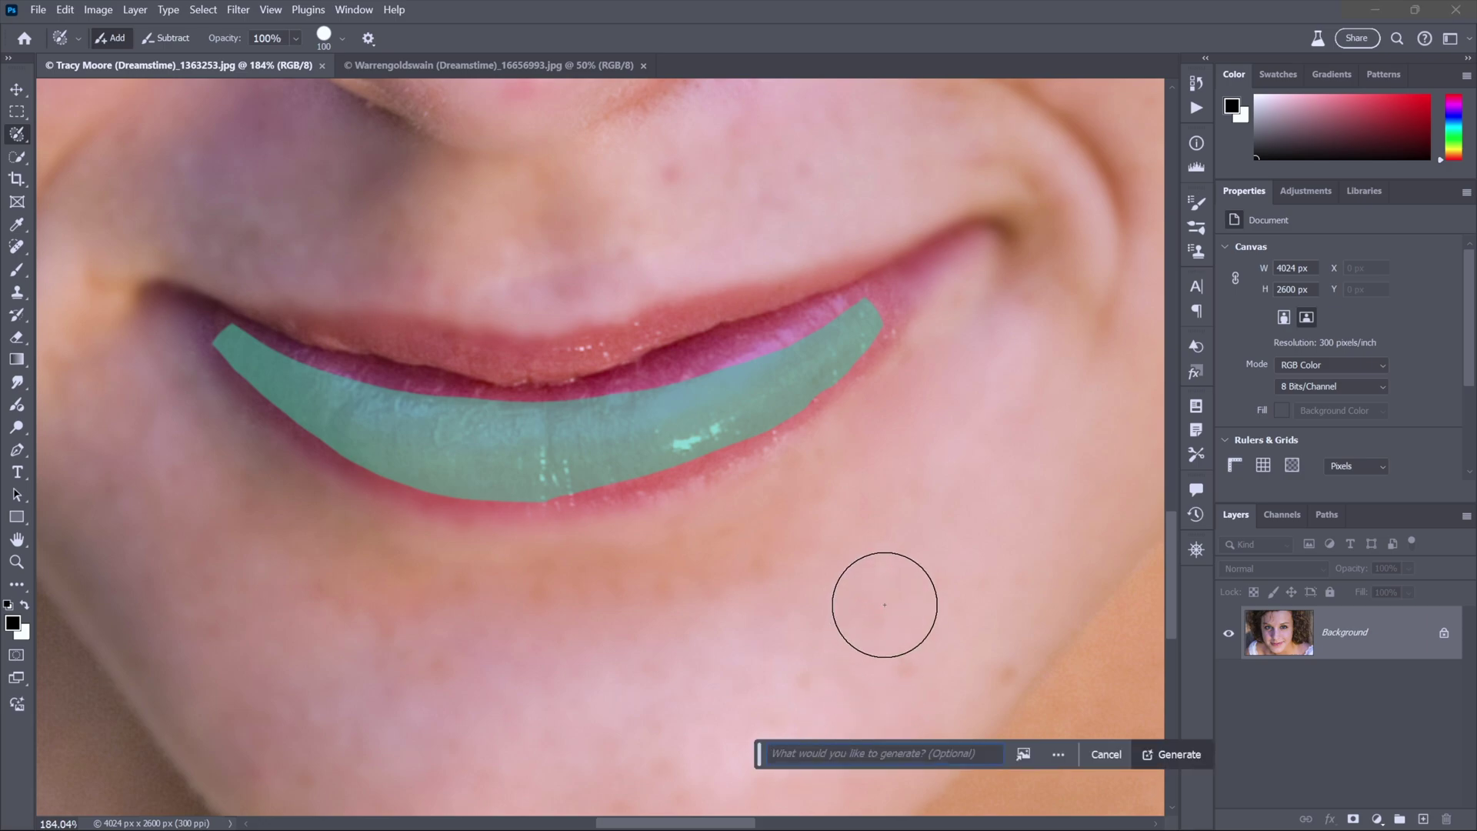
{"action": "key", "text": "Return"}
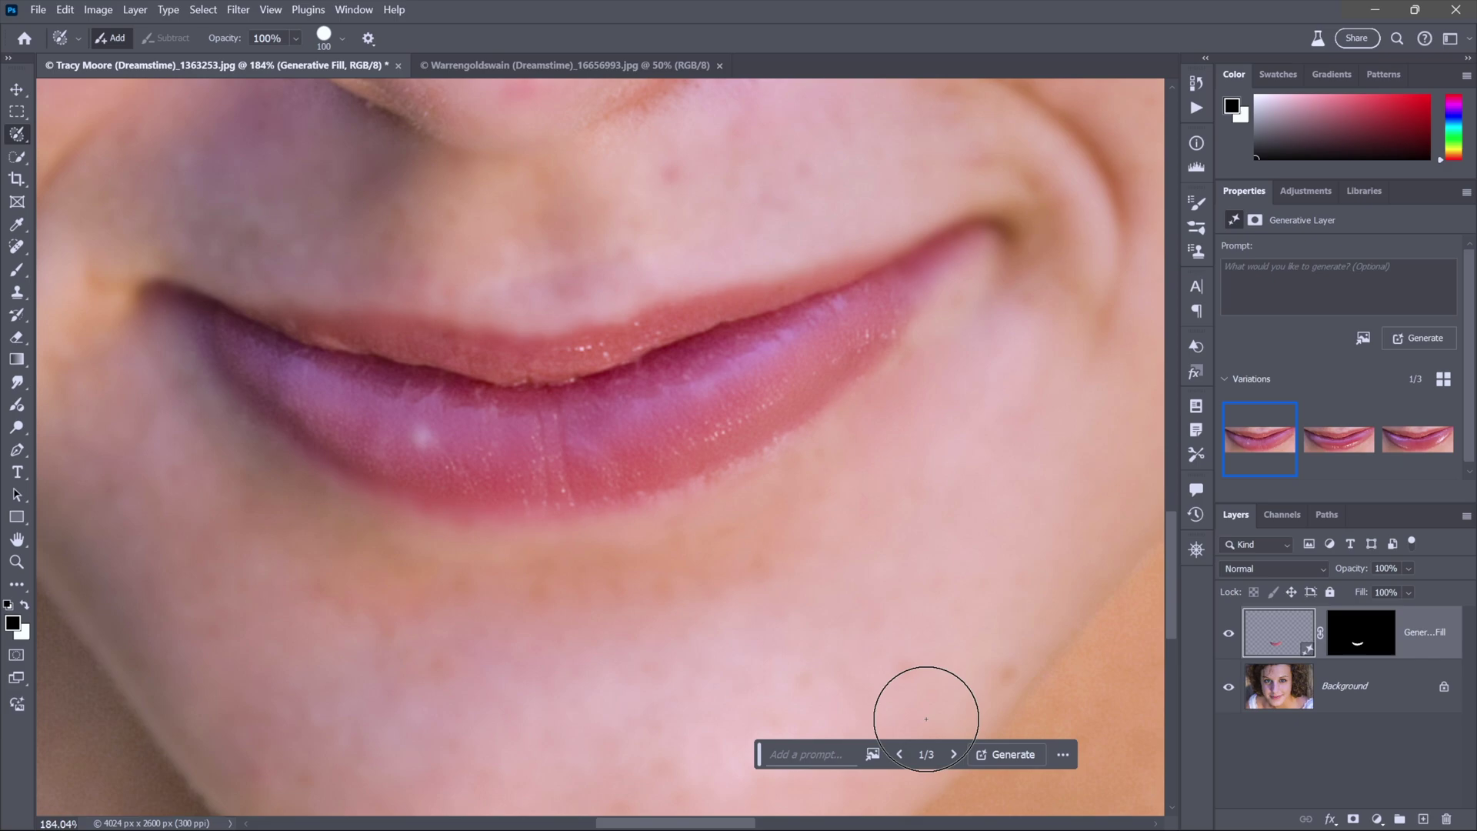
{"action": "left_click", "coordinate": [954, 754]}
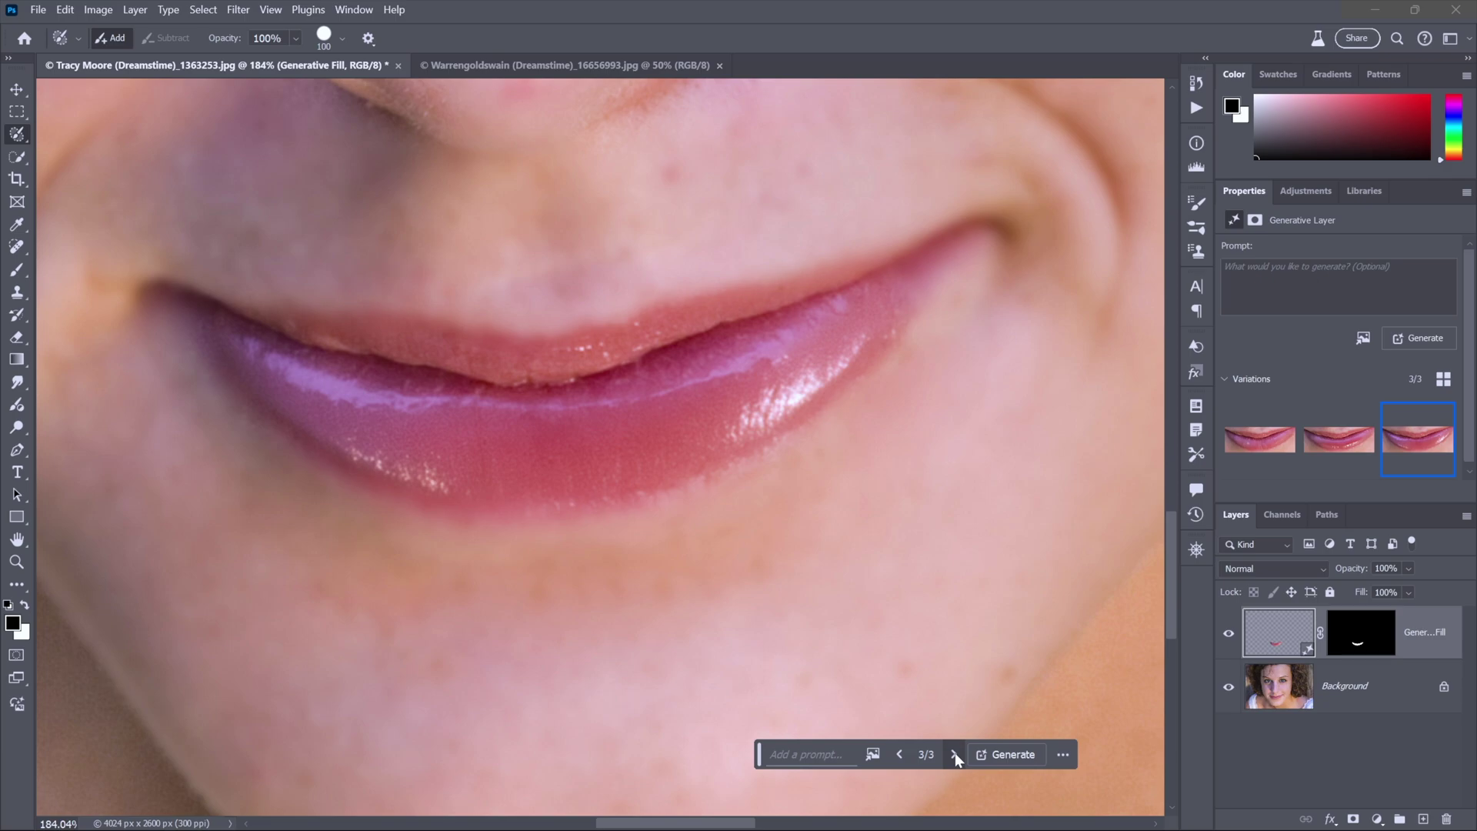
{"action": "left_click", "coordinate": [954, 754]}
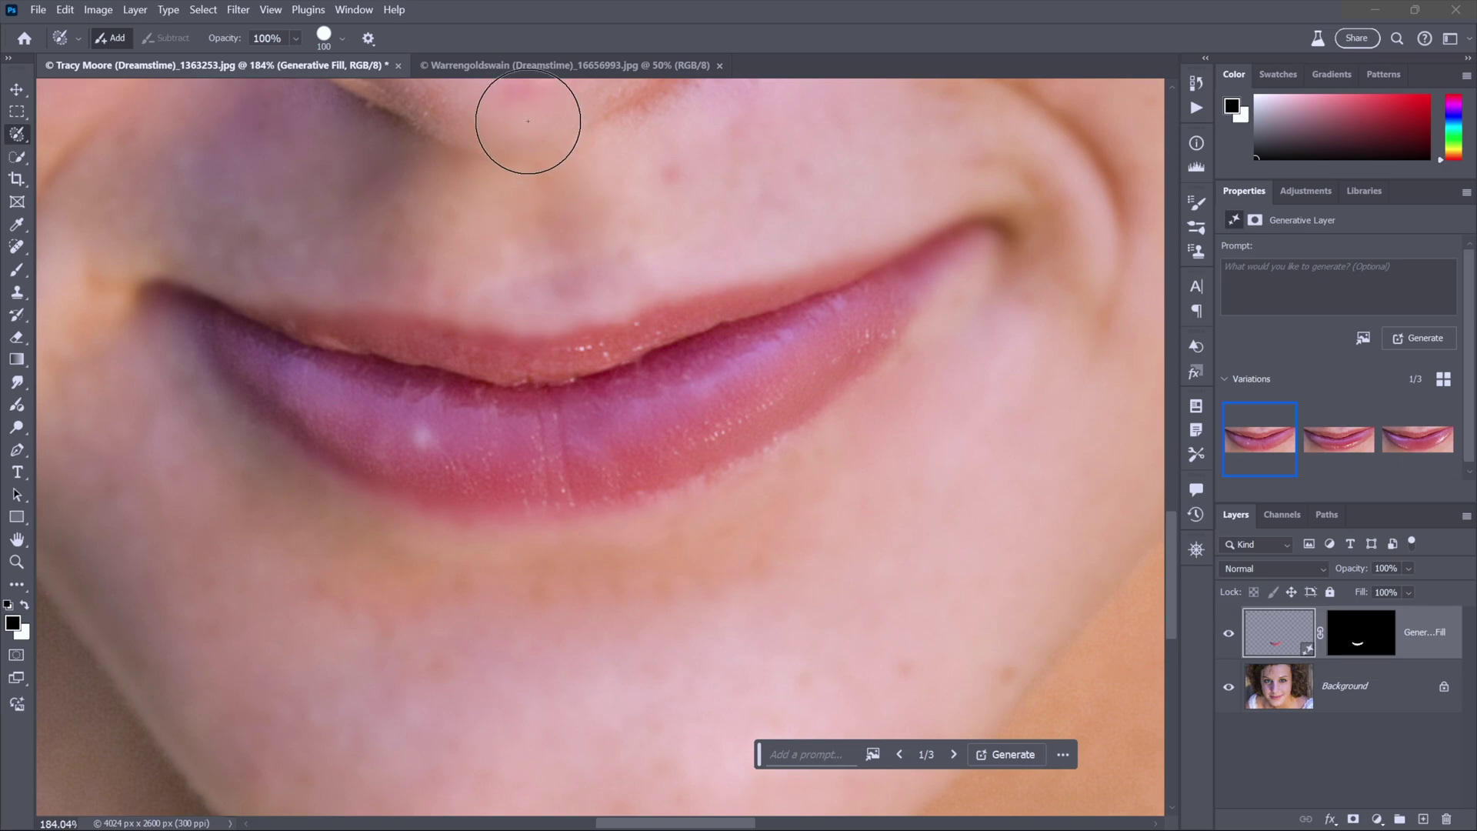
- Switch to the smiling man's portrait and reduce the Selection Brush size to 45
{"action": "left_click", "coordinate": [535, 69]}
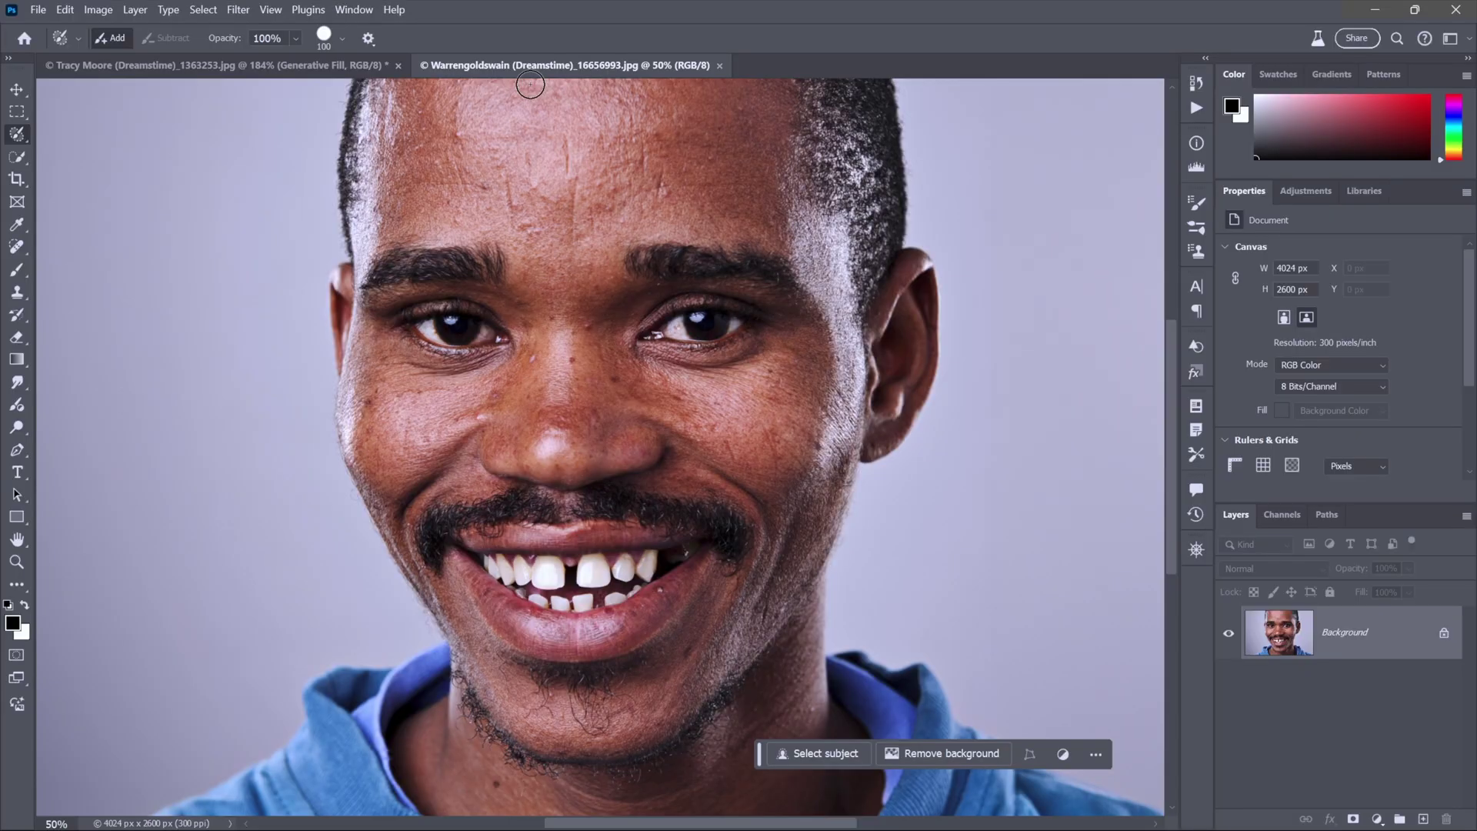
{"action": "key", "text": "ctrl+1"}
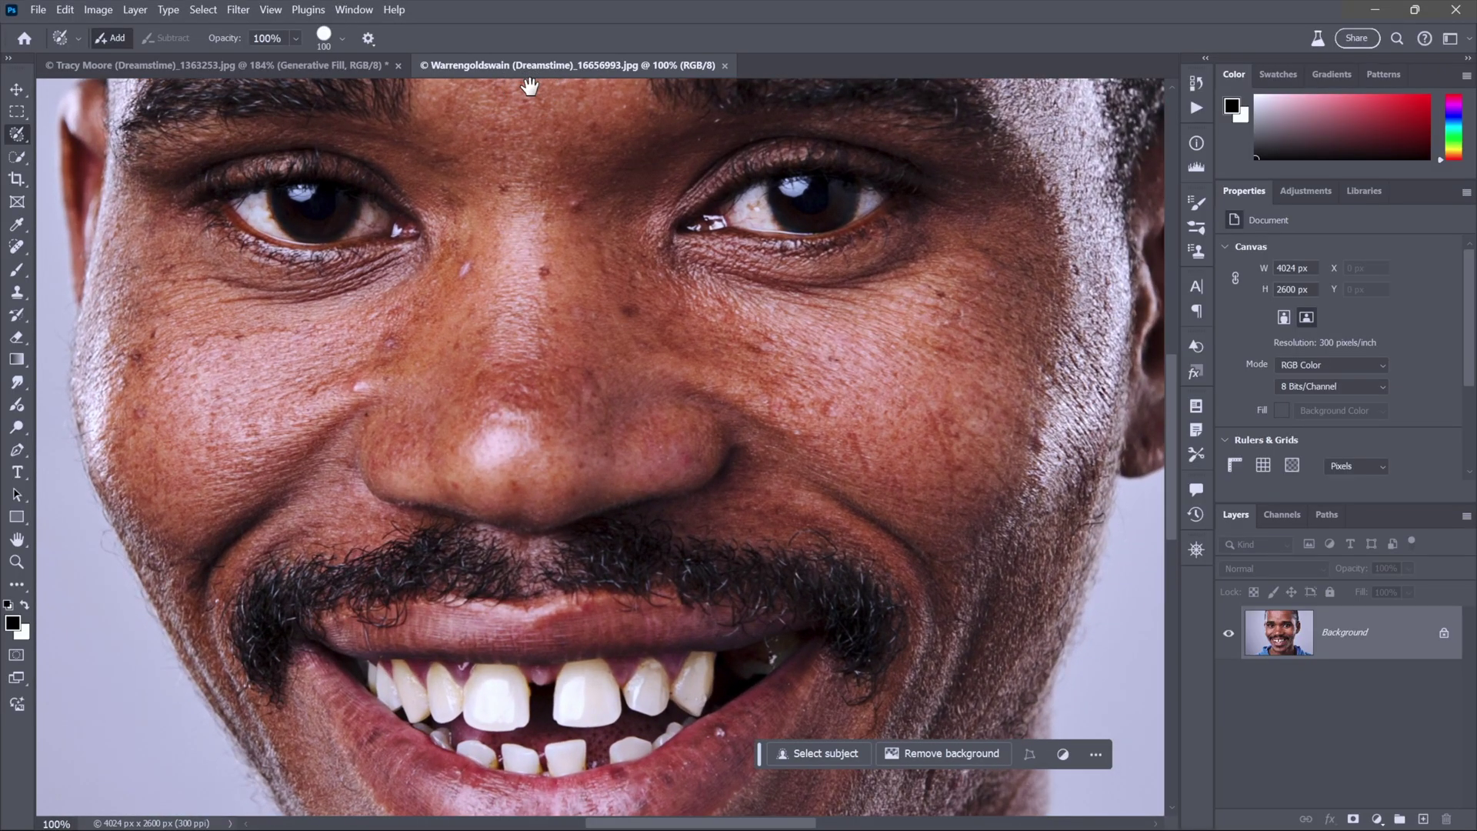
{"action": "left_click_drag", "start_coordinate": [584, 333], "coordinate": [603, 273]}
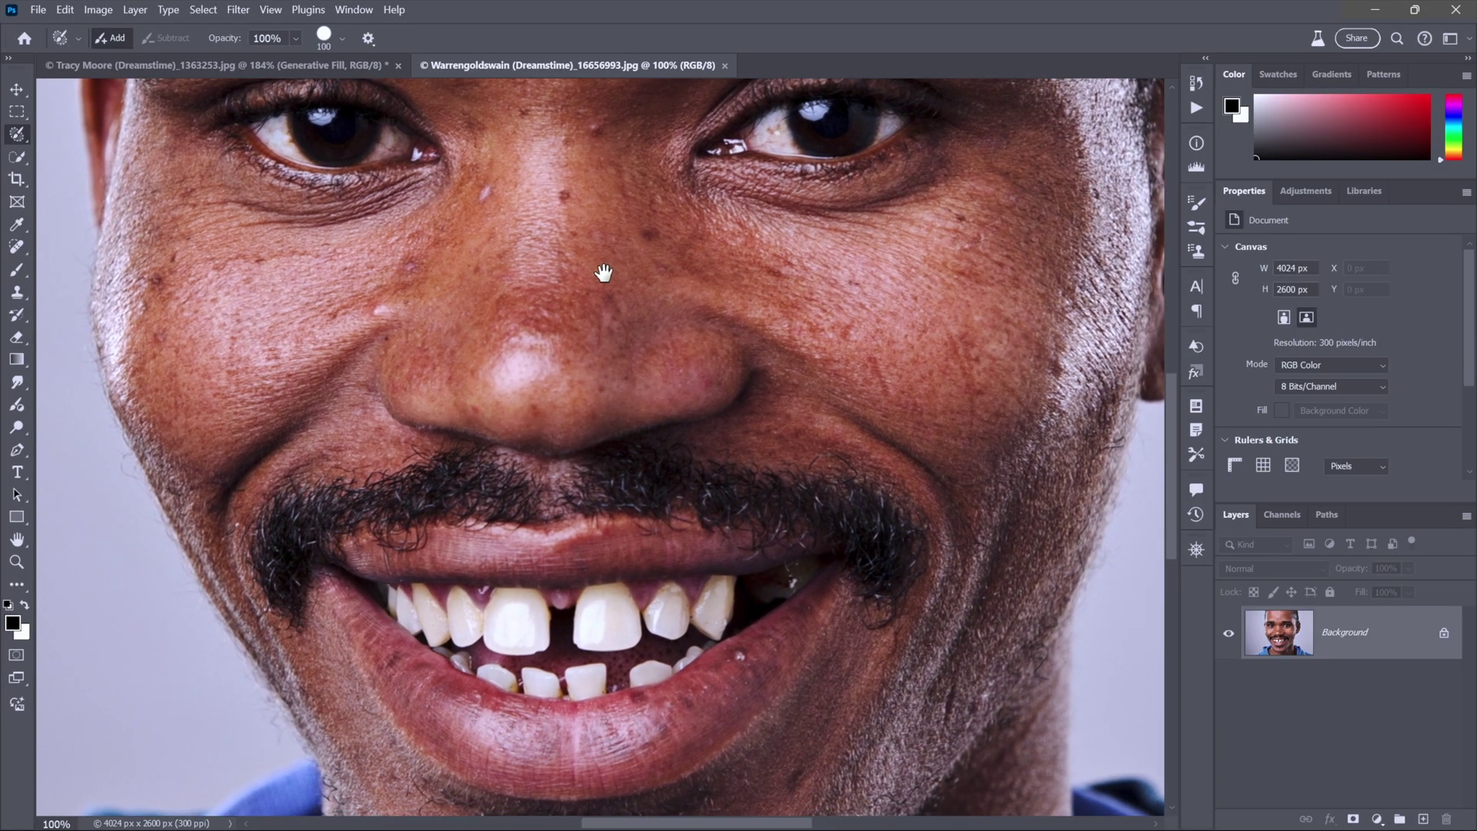
{"action": "key", "text": "bracketleft"}
{"action": "key", "text": "bracketleft"}
{"action": "key", "text": "bracketleft"}
{"action": "key", "text": "bracketleft"}
{"action": "key", "text": "bracketleft"}
{"action": "key", "text": "bracketleft"}
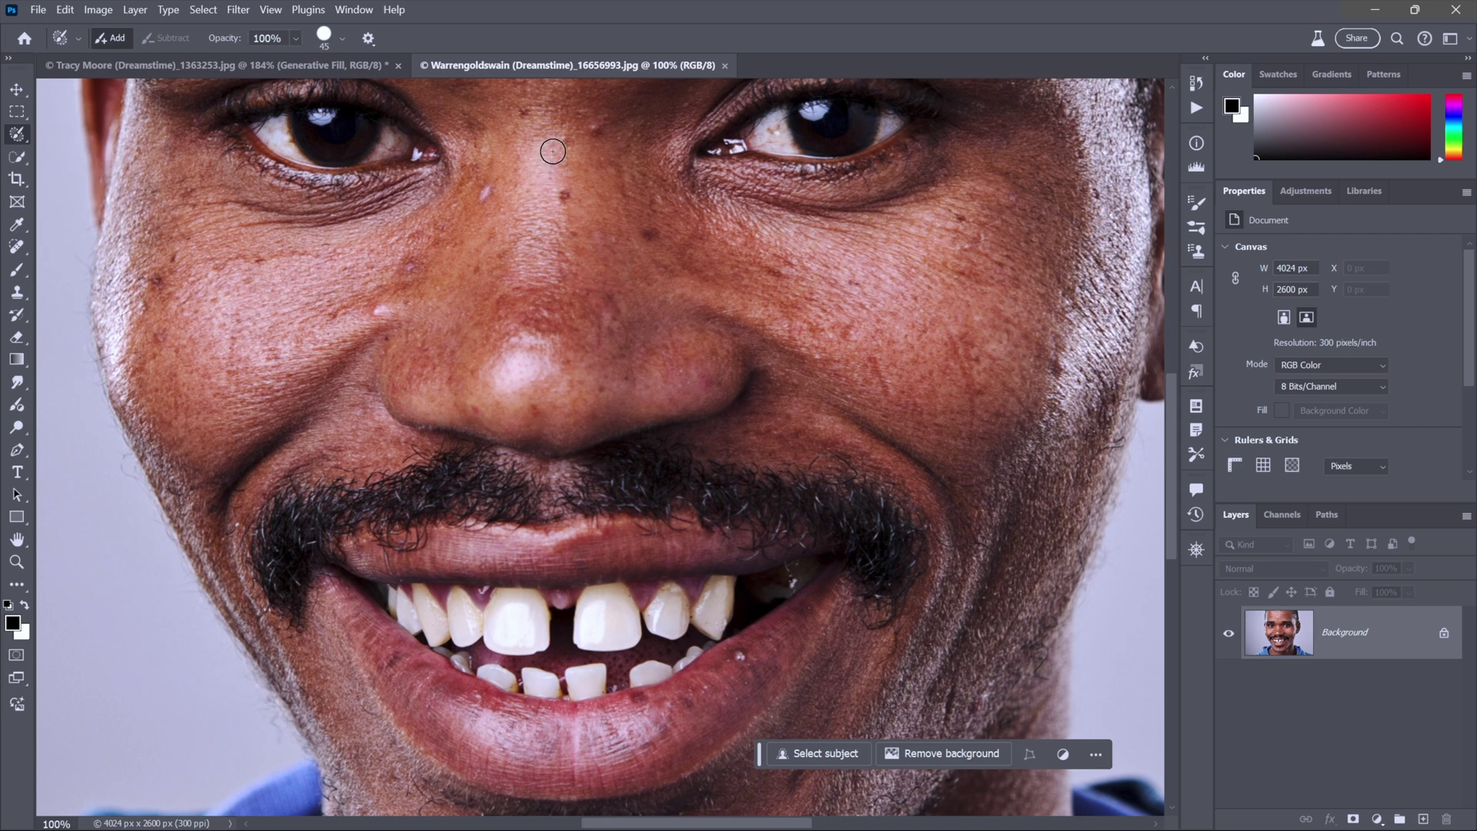
- Paint selection spots over the blemishes between the eyes, on the nose bridge and beside the nose
{"action": "left_click", "coordinate": [593, 131]}
{"action": "key", "text": "x"}
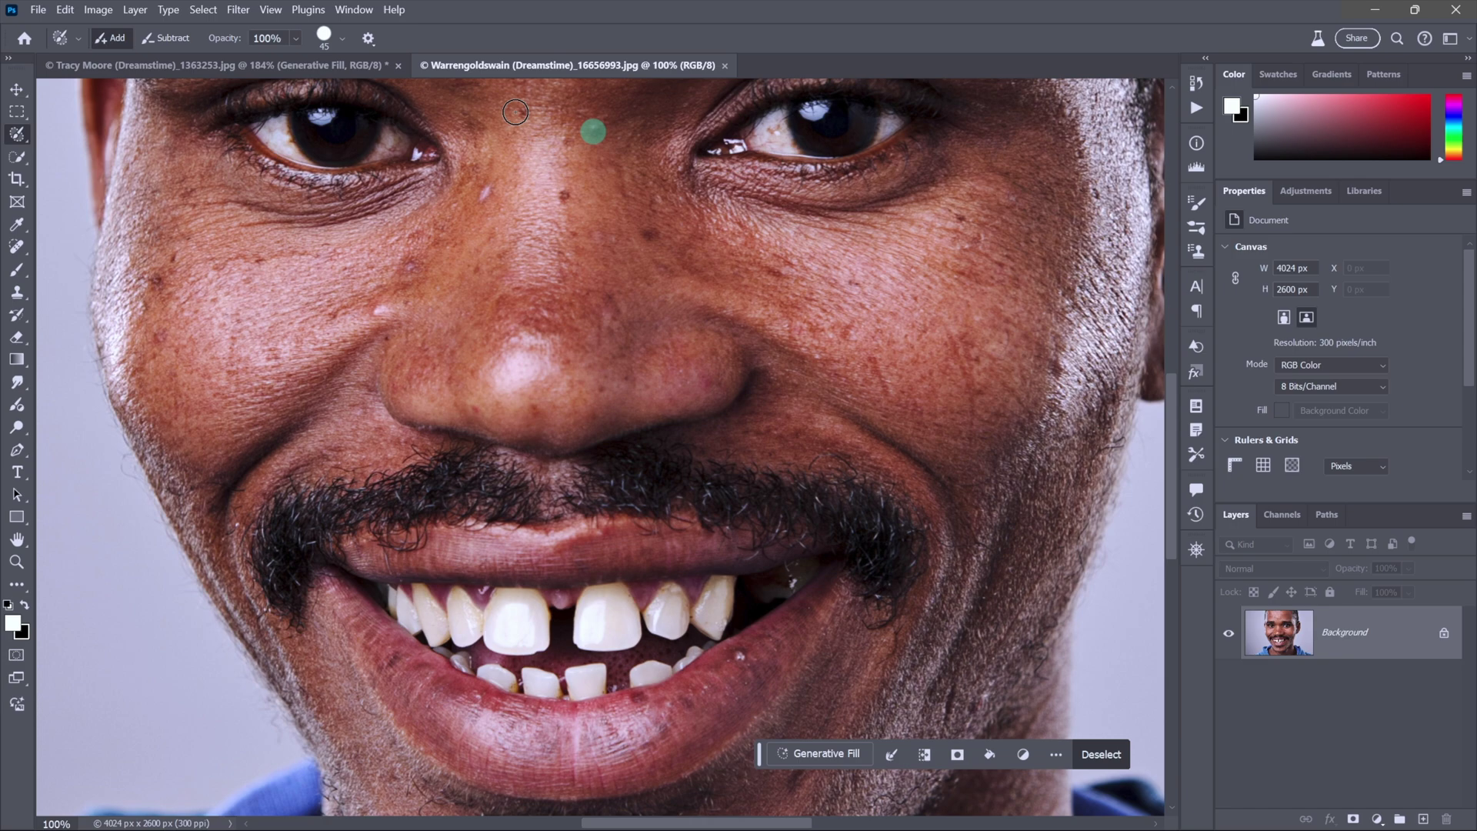
{"action": "left_click", "coordinate": [527, 112]}
{"action": "left_click", "coordinate": [567, 140]}
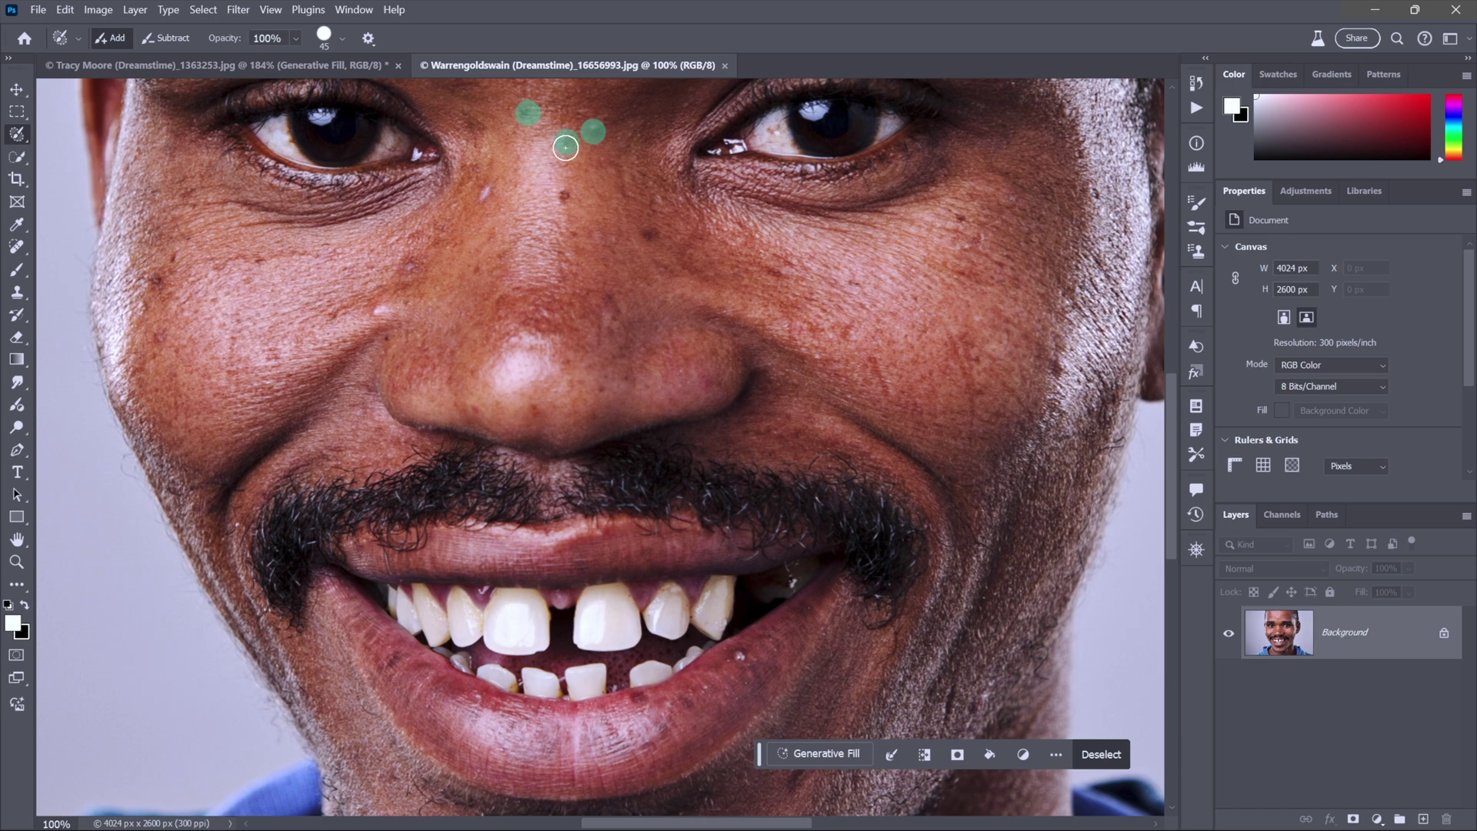
{"action": "left_click", "coordinate": [568, 196]}
{"action": "left_click", "coordinate": [490, 189]}
{"action": "left_click_drag", "start_coordinate": [490, 189], "coordinate": [476, 211]}
{"action": "mouse_move", "coordinate": [415, 261]}
{"action": "left_mouse_down"}
{"action": "mouse_move", "coordinate": [401, 284]}
{"action": "mouse_move", "coordinate": [423, 239]}
{"action": "mouse_move", "coordinate": [437, 244]}
{"action": "left_mouse_up"}
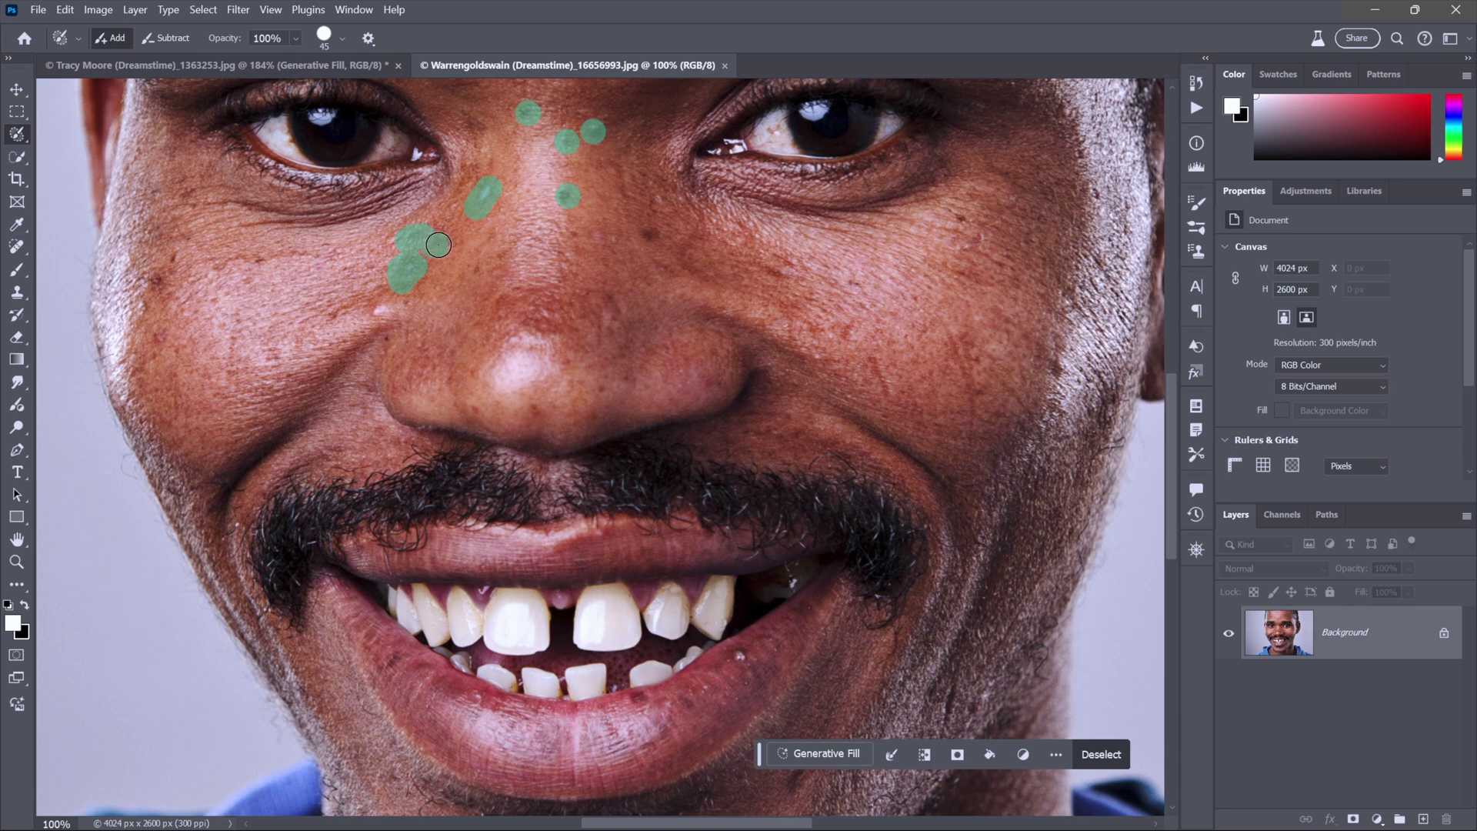
{"action": "left_click", "coordinate": [392, 311]}
{"action": "left_click_drag", "start_coordinate": [378, 312], "coordinate": [371, 315]}
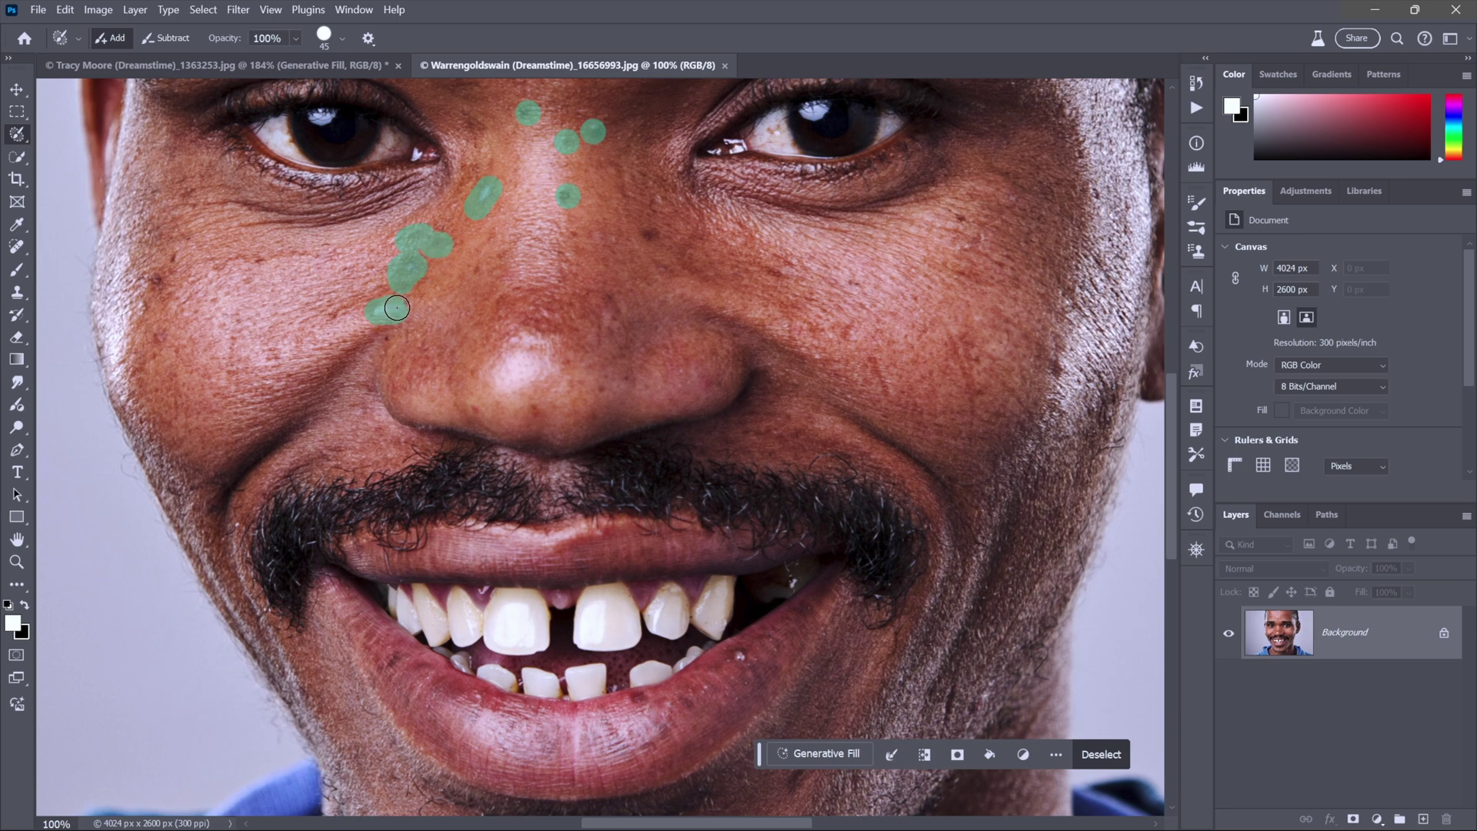
{"action": "left_click", "coordinate": [475, 269]}
- Add selection spots over the marks on the nose tip and nostril, and along the upper edge of the lower lip
{"action": "left_click_drag", "start_coordinate": [542, 418], "coordinate": [588, 414]}
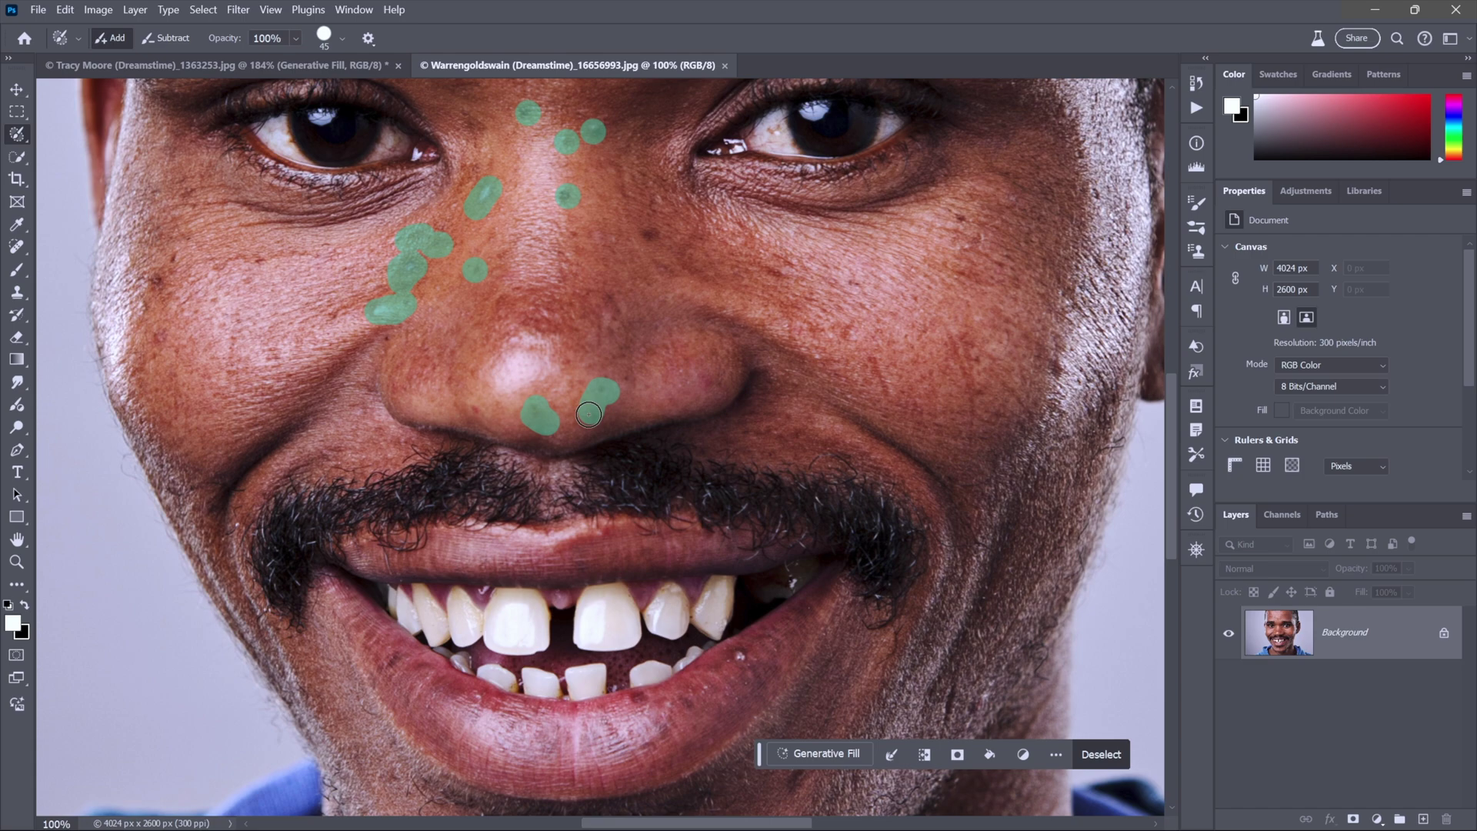
{"action": "left_click", "coordinate": [703, 381]}
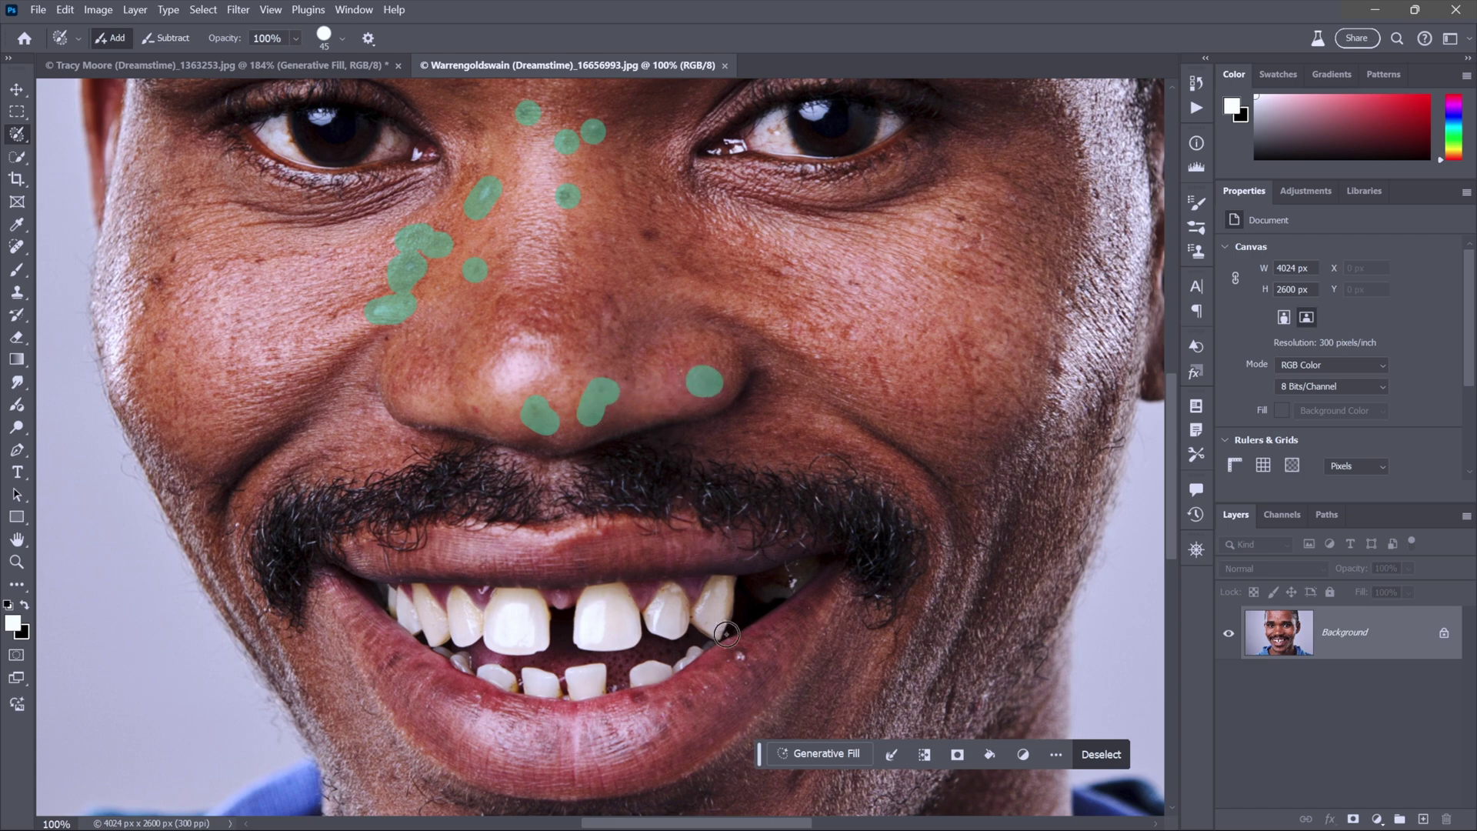
{"action": "mouse_move", "coordinate": [740, 652]}
{"action": "left_mouse_down"}
{"action": "mouse_move", "coordinate": [692, 703]}
{"action": "mouse_move", "coordinate": [596, 715]}
{"action": "left_mouse_up"}
{"action": "mouse_move", "coordinate": [467, 702]}
{"action": "left_mouse_down"}
{"action": "mouse_move", "coordinate": [446, 692]}
{"action": "mouse_move", "coordinate": [480, 700]}
{"action": "mouse_move", "coordinate": [403, 660]}
{"action": "mouse_move", "coordinate": [386, 669]}
{"action": "left_mouse_up"}
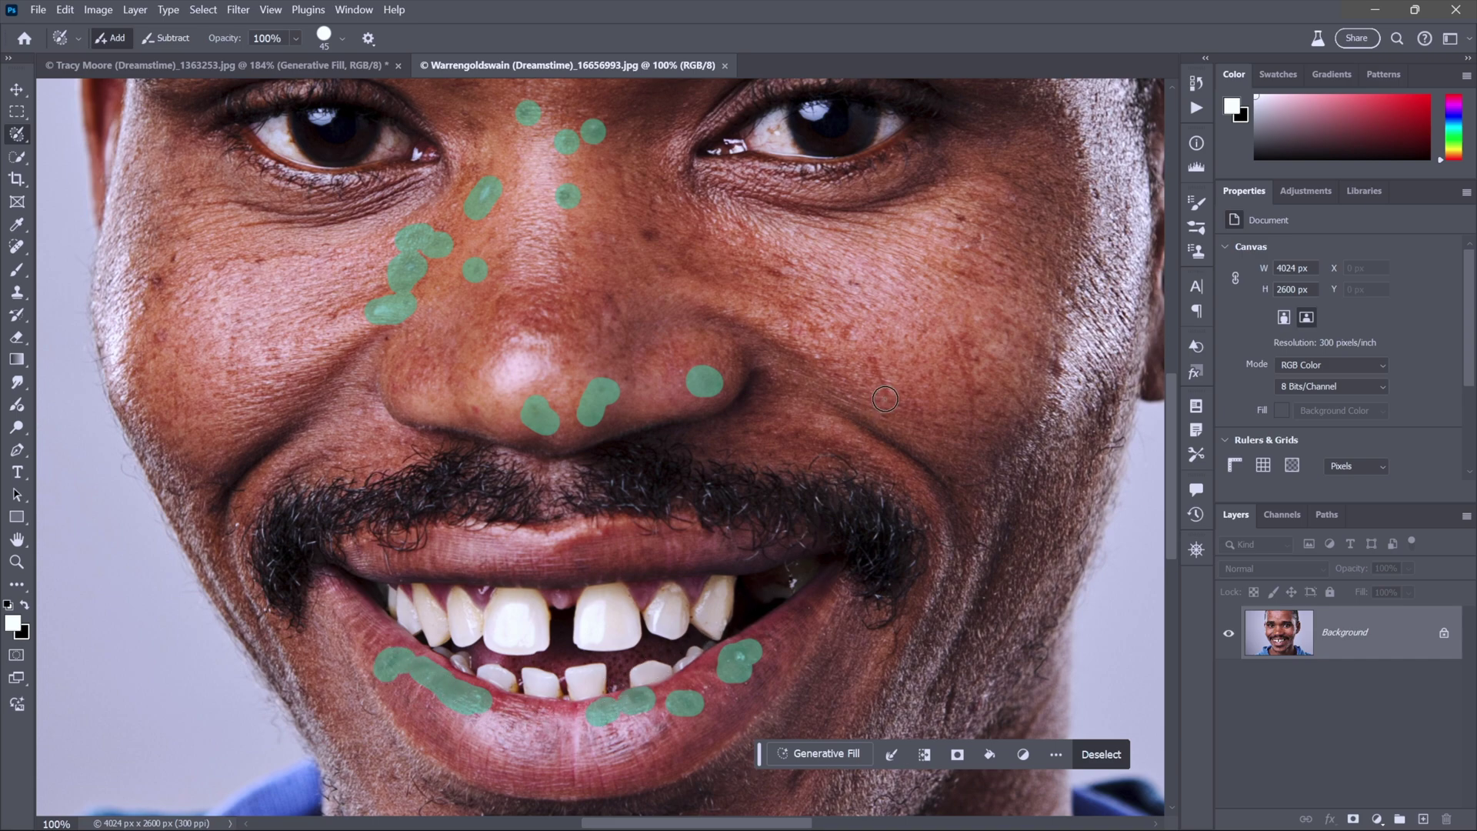
- Add short selection strokes over the blemishes on the cheek nearest the visible ear
{"action": "left_click_drag", "start_coordinate": [887, 399], "coordinate": [875, 355]}
{"action": "left_click", "coordinate": [957, 331]}
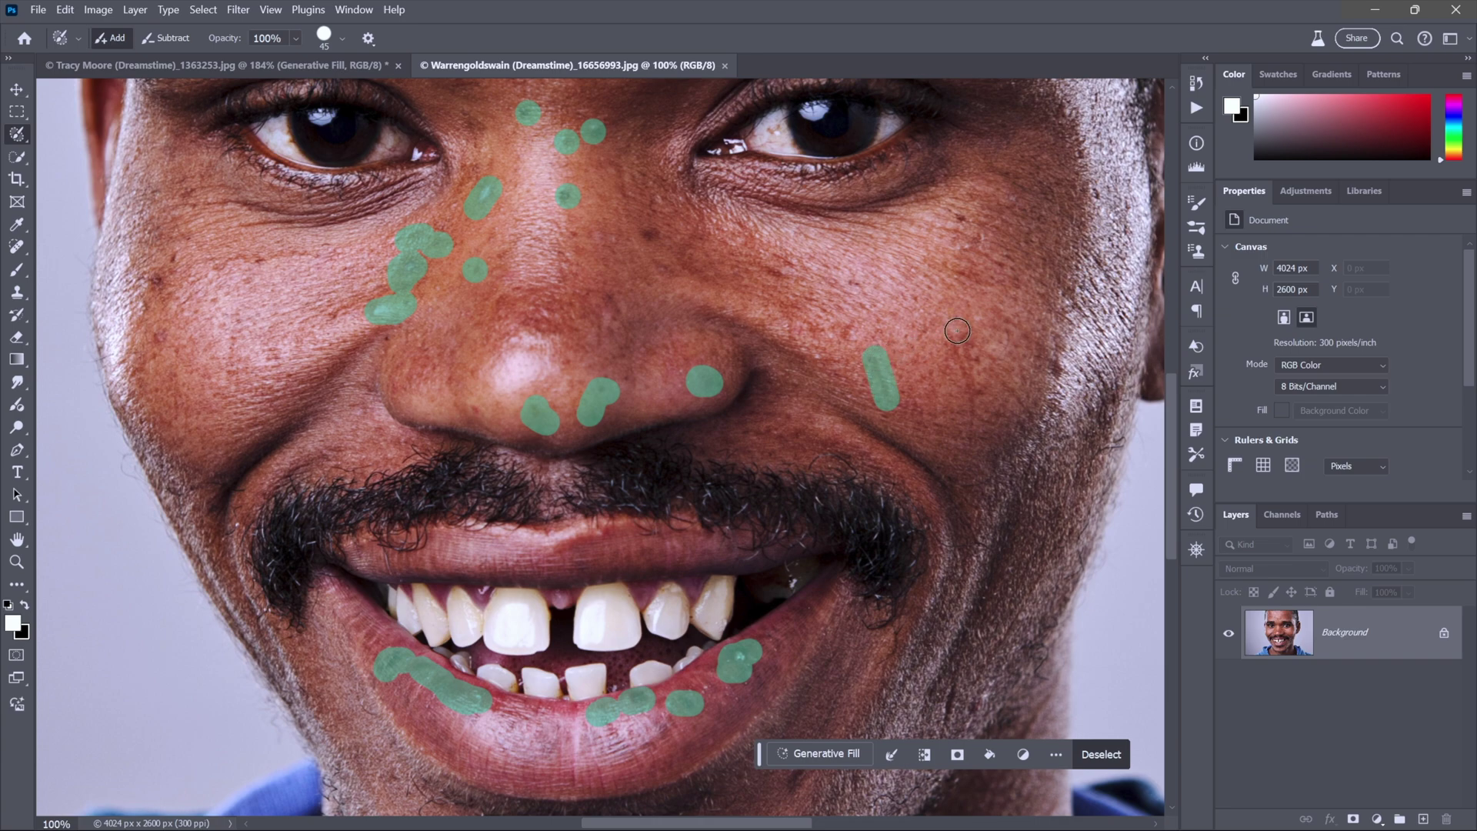
{"action": "left_click_drag", "start_coordinate": [959, 335], "coordinate": [974, 434]}
{"action": "left_click", "coordinate": [997, 372]}
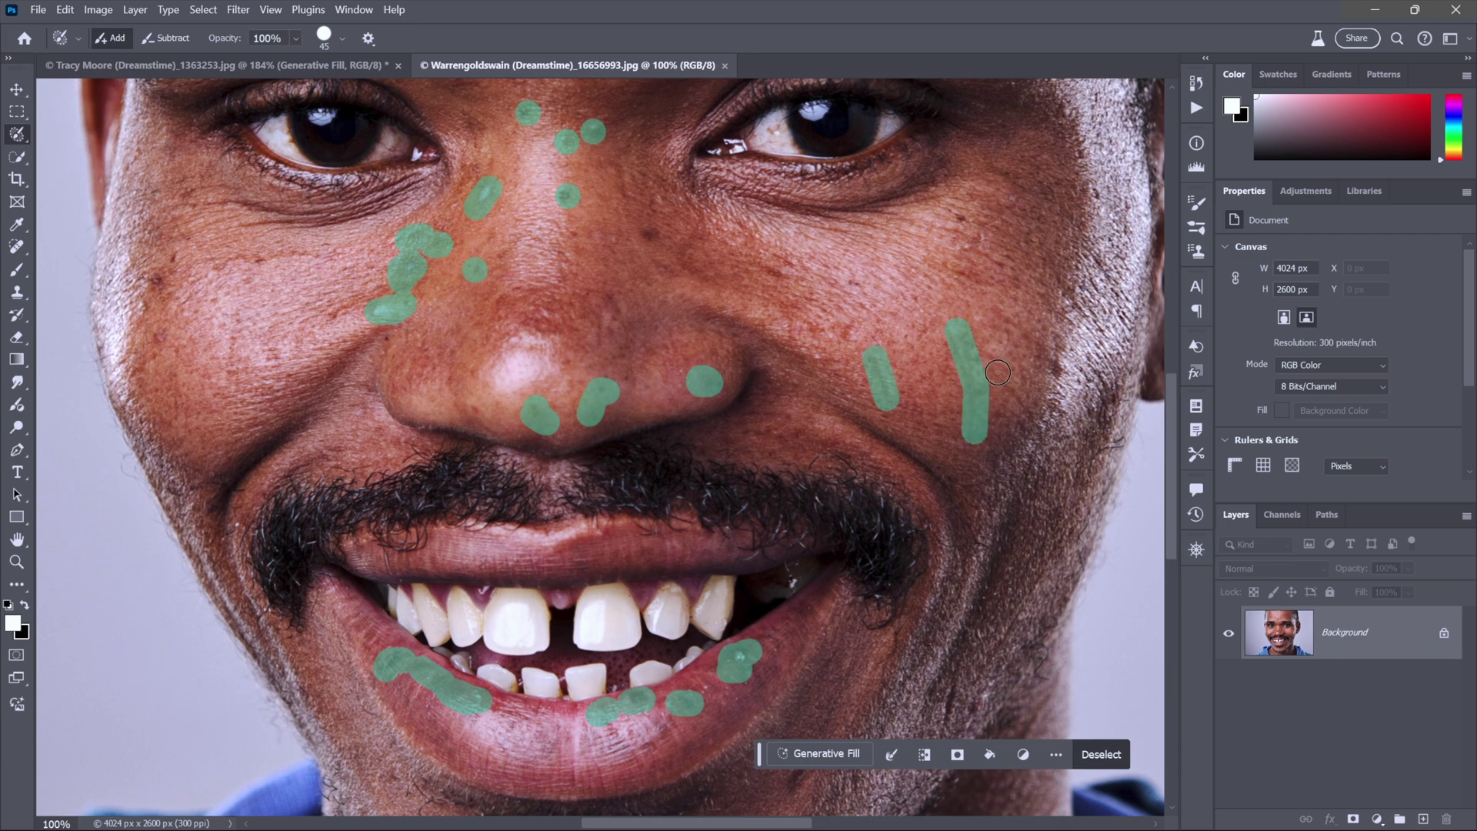
{"action": "left_click_drag", "start_coordinate": [995, 371], "coordinate": [1047, 438]}
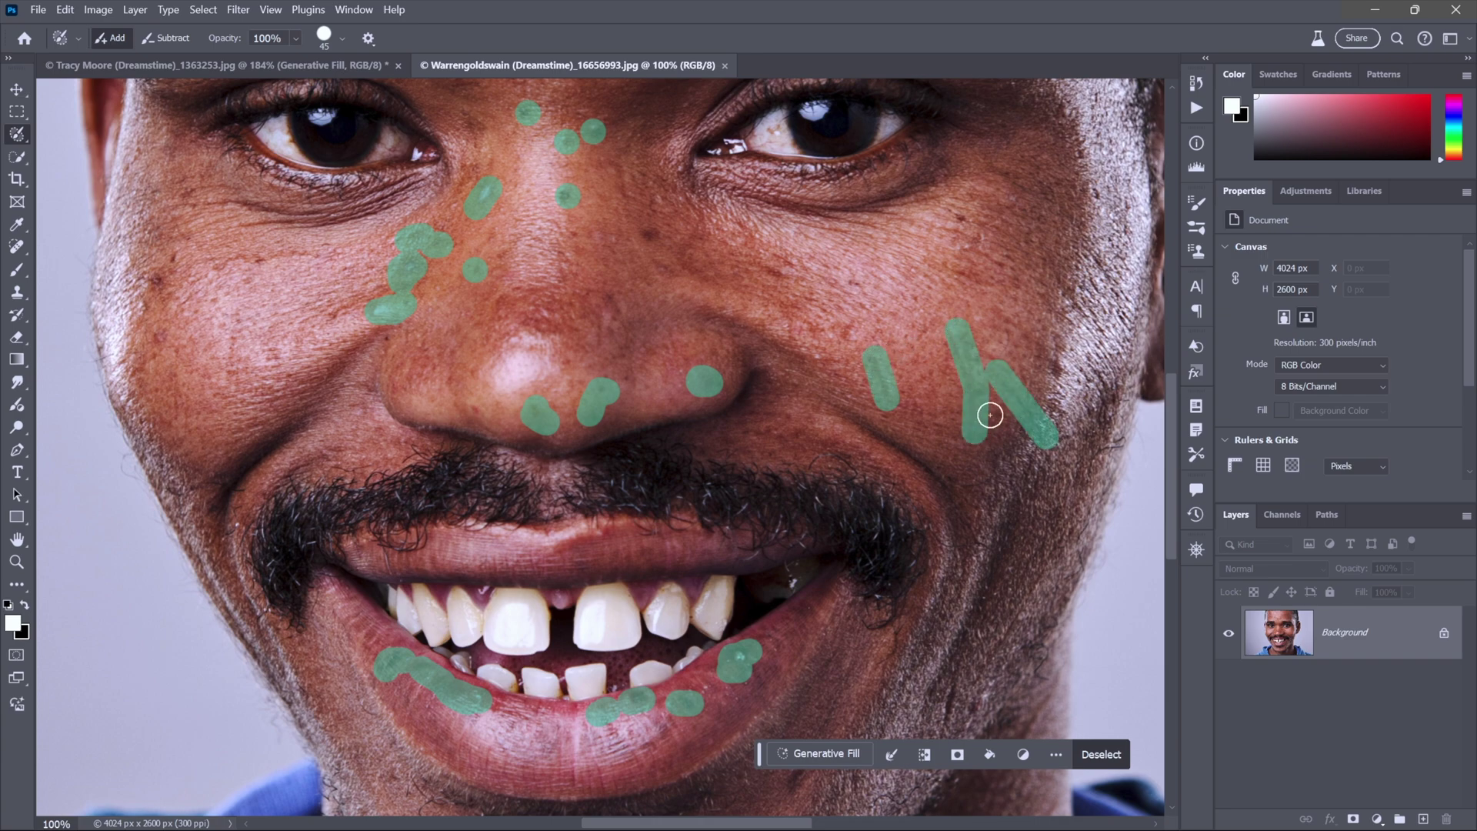
- Add selection strokes over the remaining marks on both sides of the nose
{"action": "left_click_drag", "start_coordinate": [605, 287], "coordinate": [623, 325]}
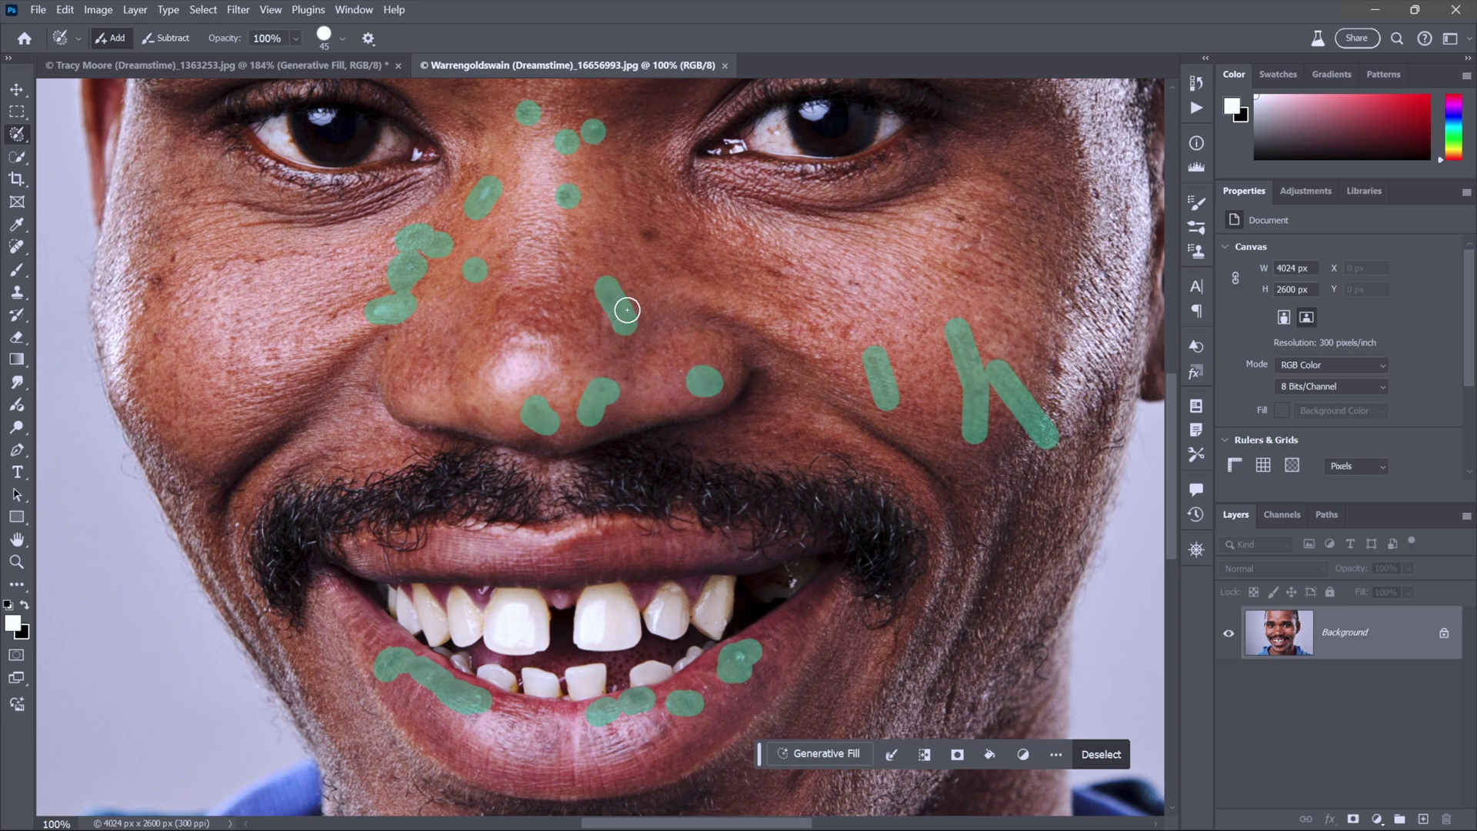
{"action": "left_click_drag", "start_coordinate": [637, 234], "coordinate": [656, 235]}
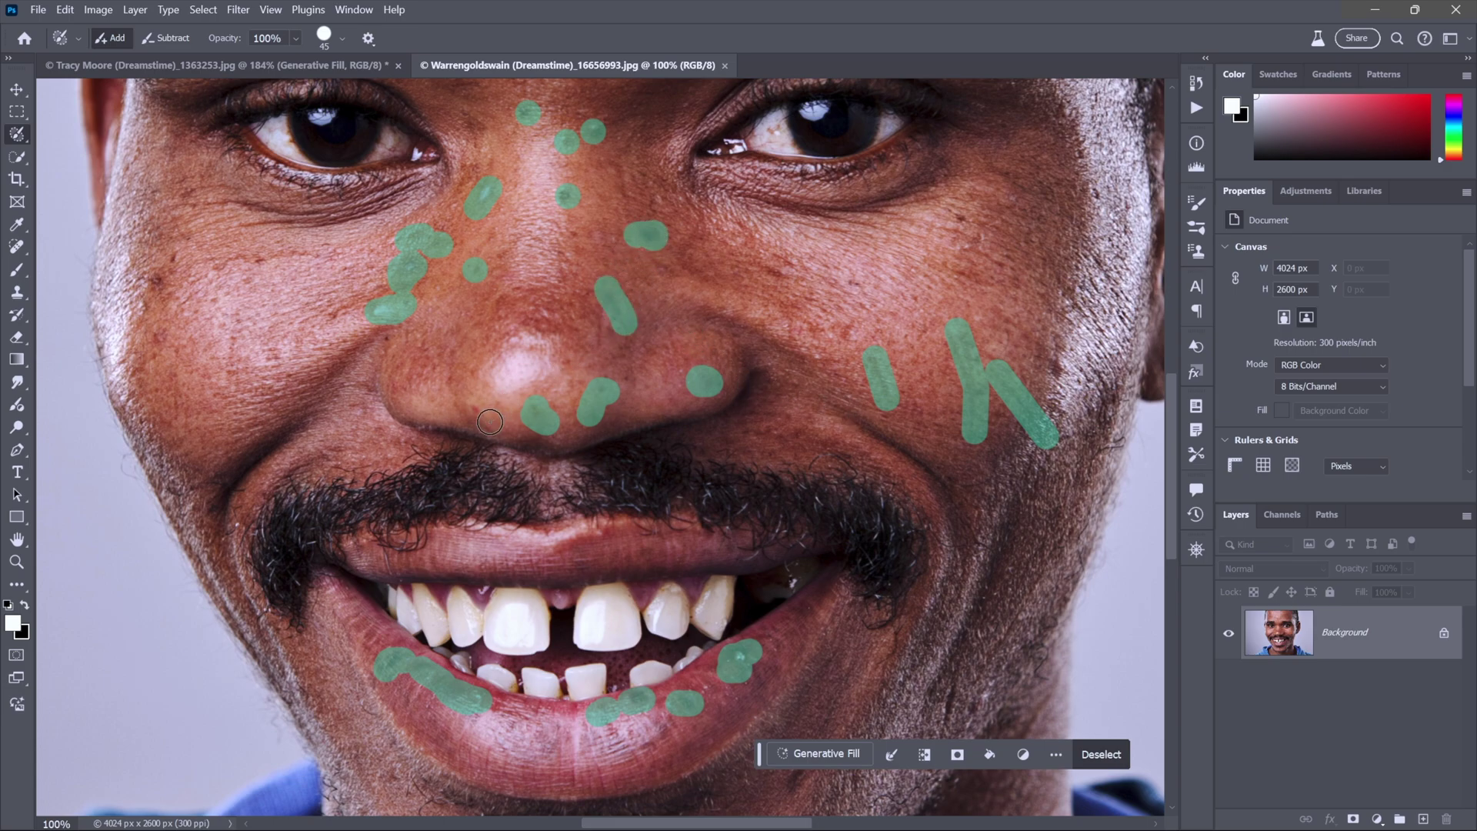
{"action": "mouse_move", "coordinate": [496, 425]}
{"action": "left_mouse_down"}
{"action": "mouse_move", "coordinate": [457, 408]}
{"action": "mouse_move", "coordinate": [453, 351]}
{"action": "left_mouse_up"}
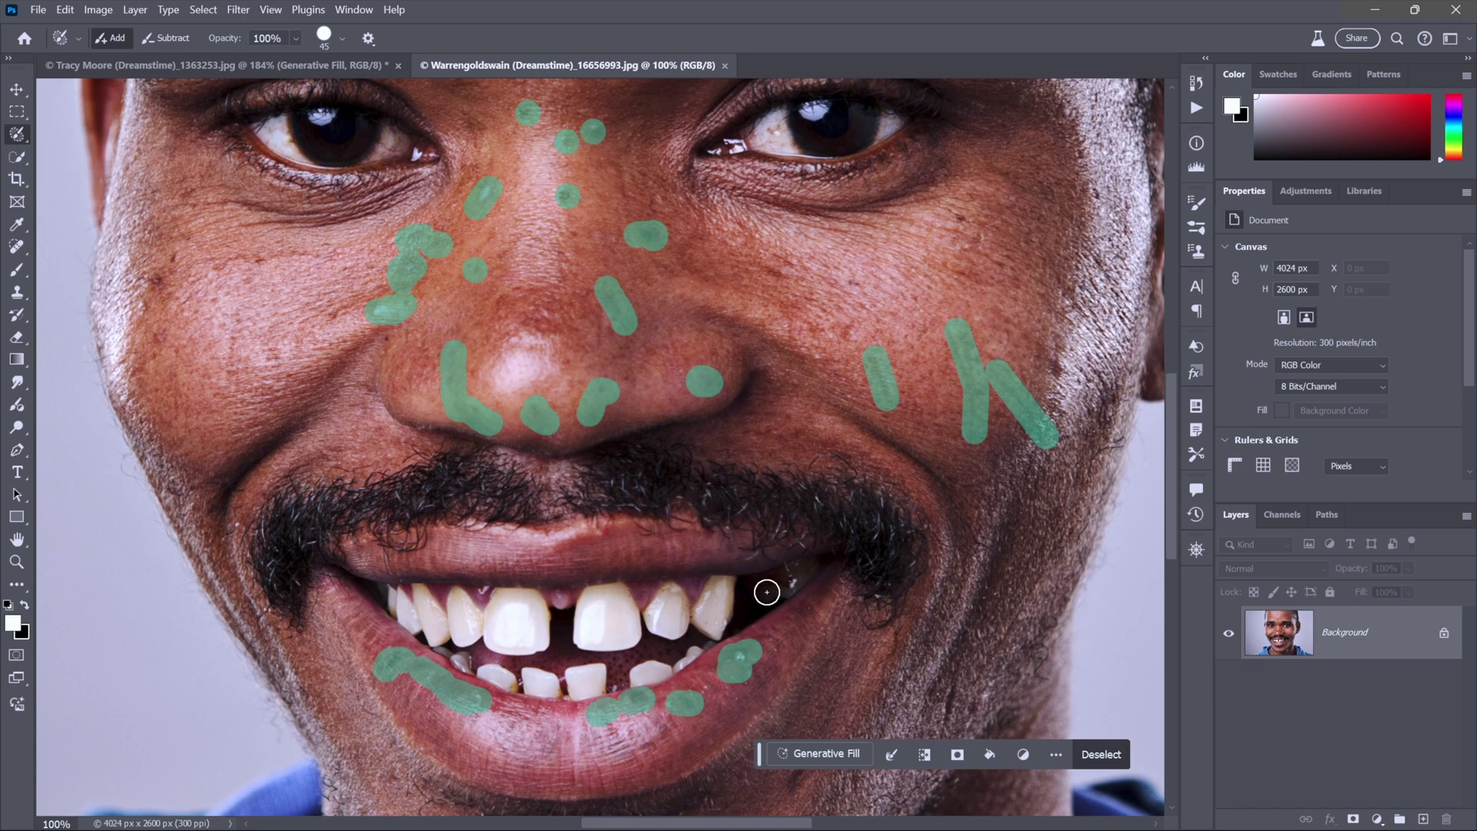
- Run Generative Fill without a prompt on the selected blemishes, and cycle through the variations back to the first
{"action": "left_click", "coordinate": [840, 759]}
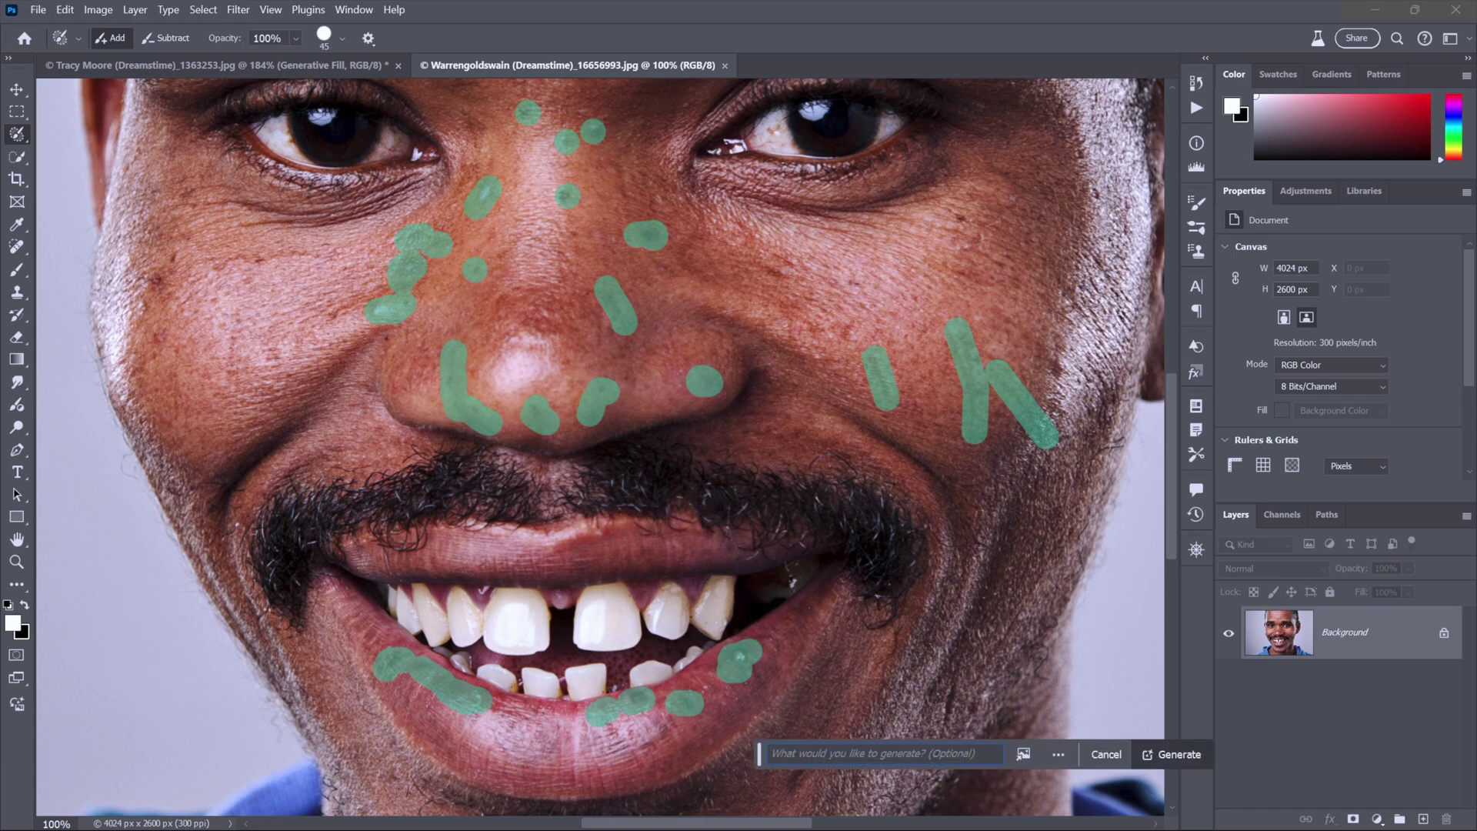
{"action": "key", "text": "Return"}
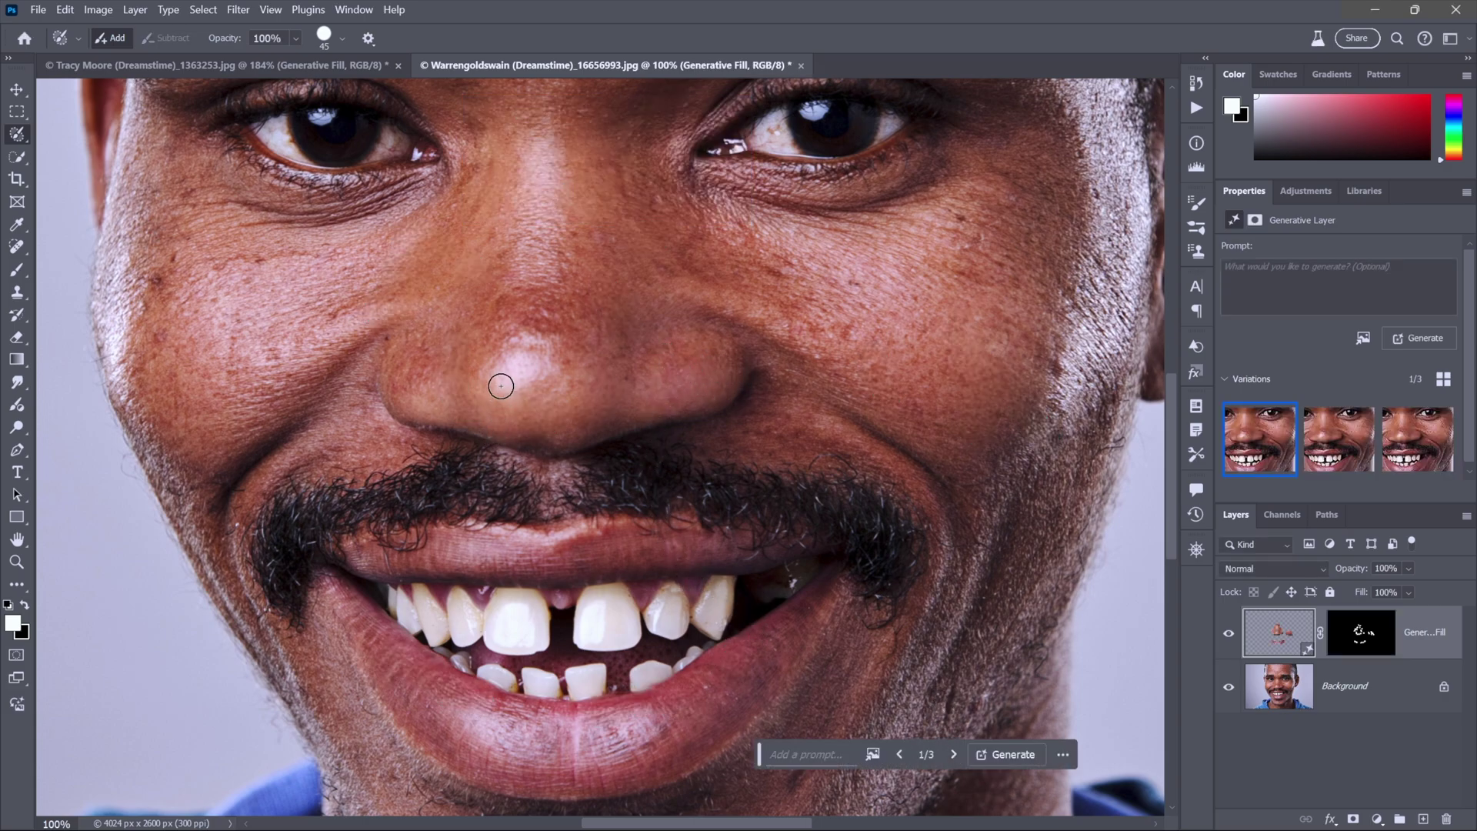
{"action": "left_click", "coordinate": [954, 752]}
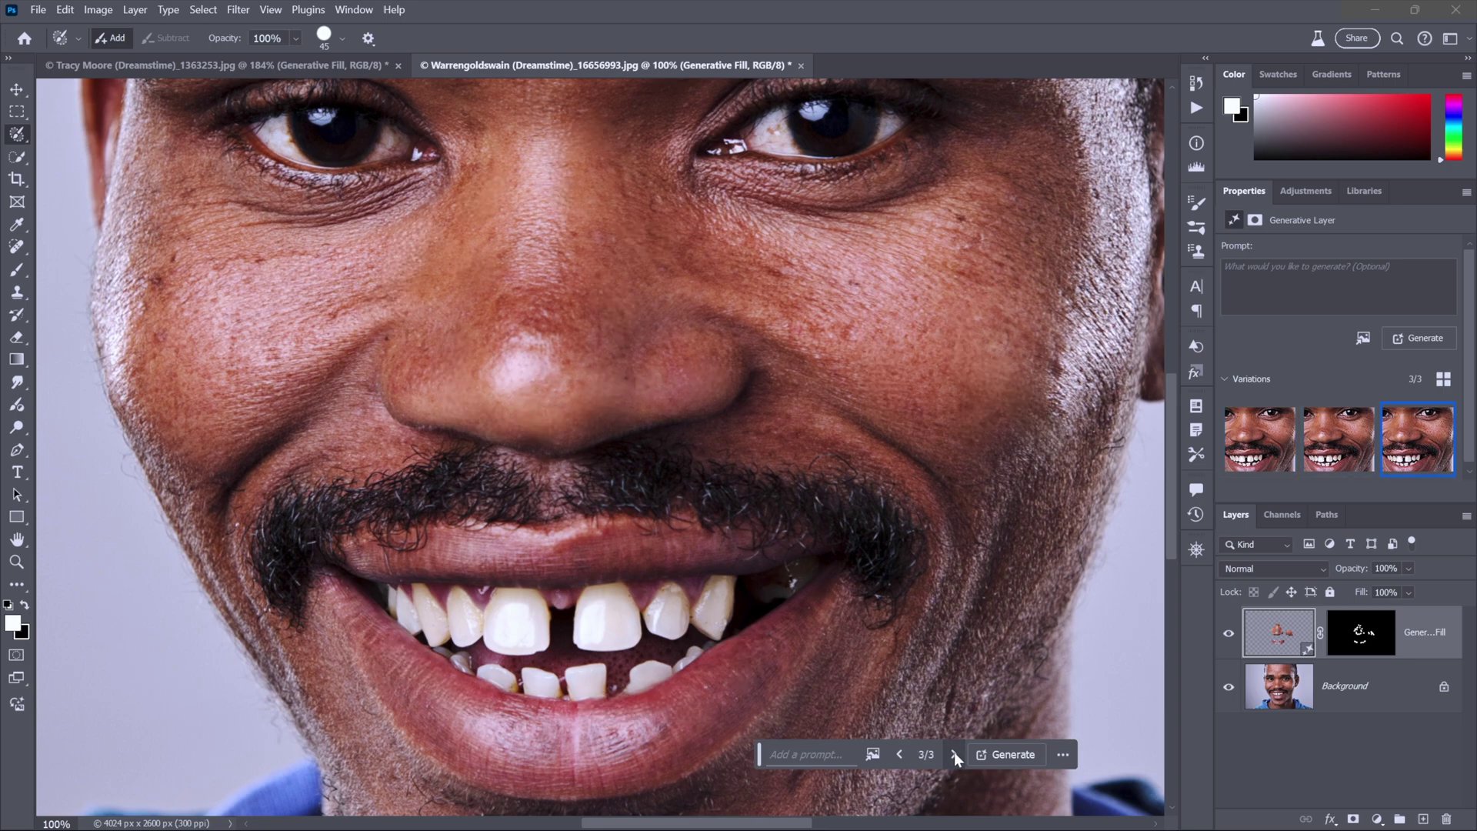
{"action": "left_click", "coordinate": [954, 754]}
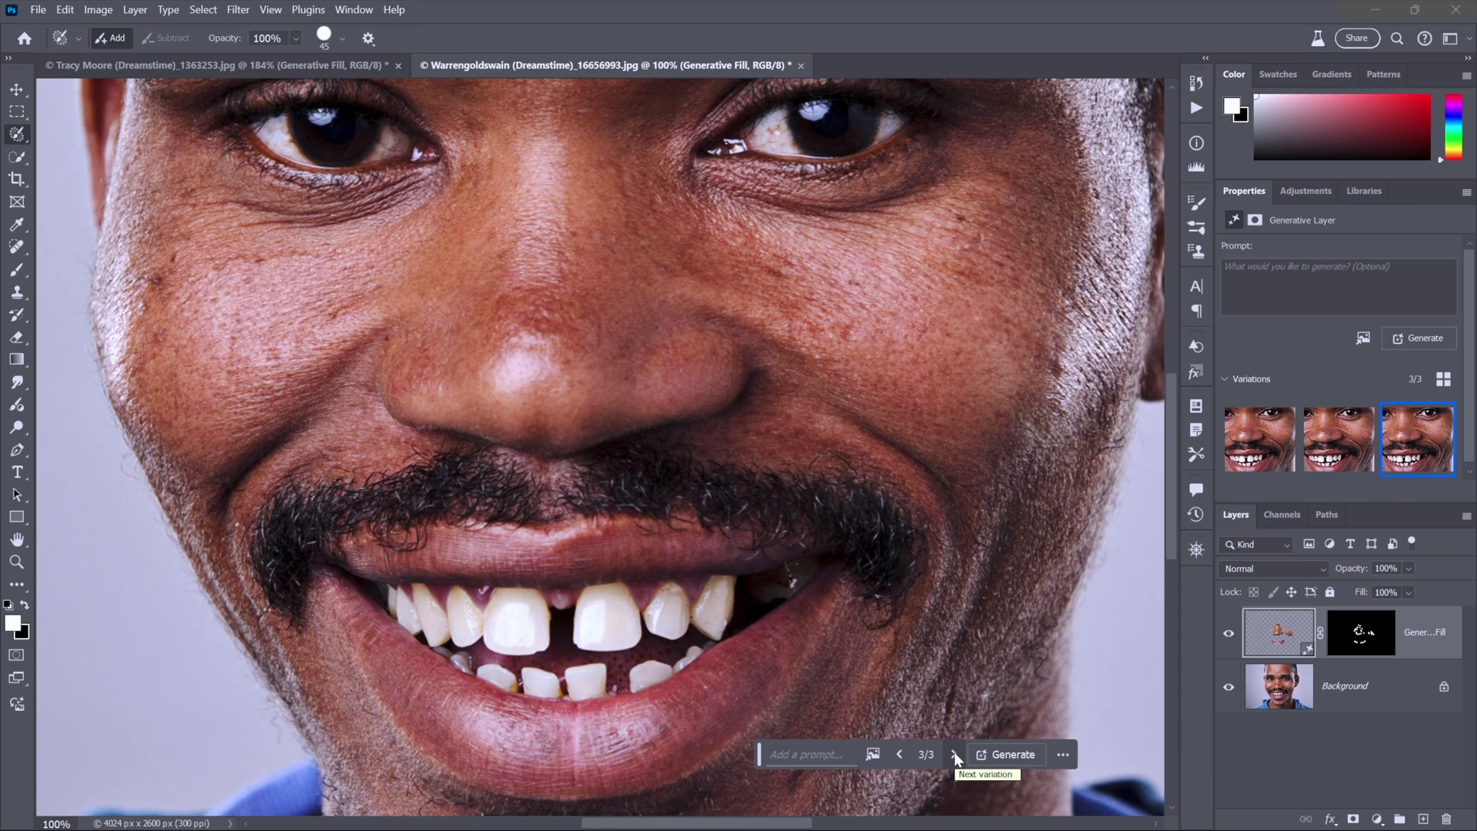
{"action": "left_click", "coordinate": [954, 753]}
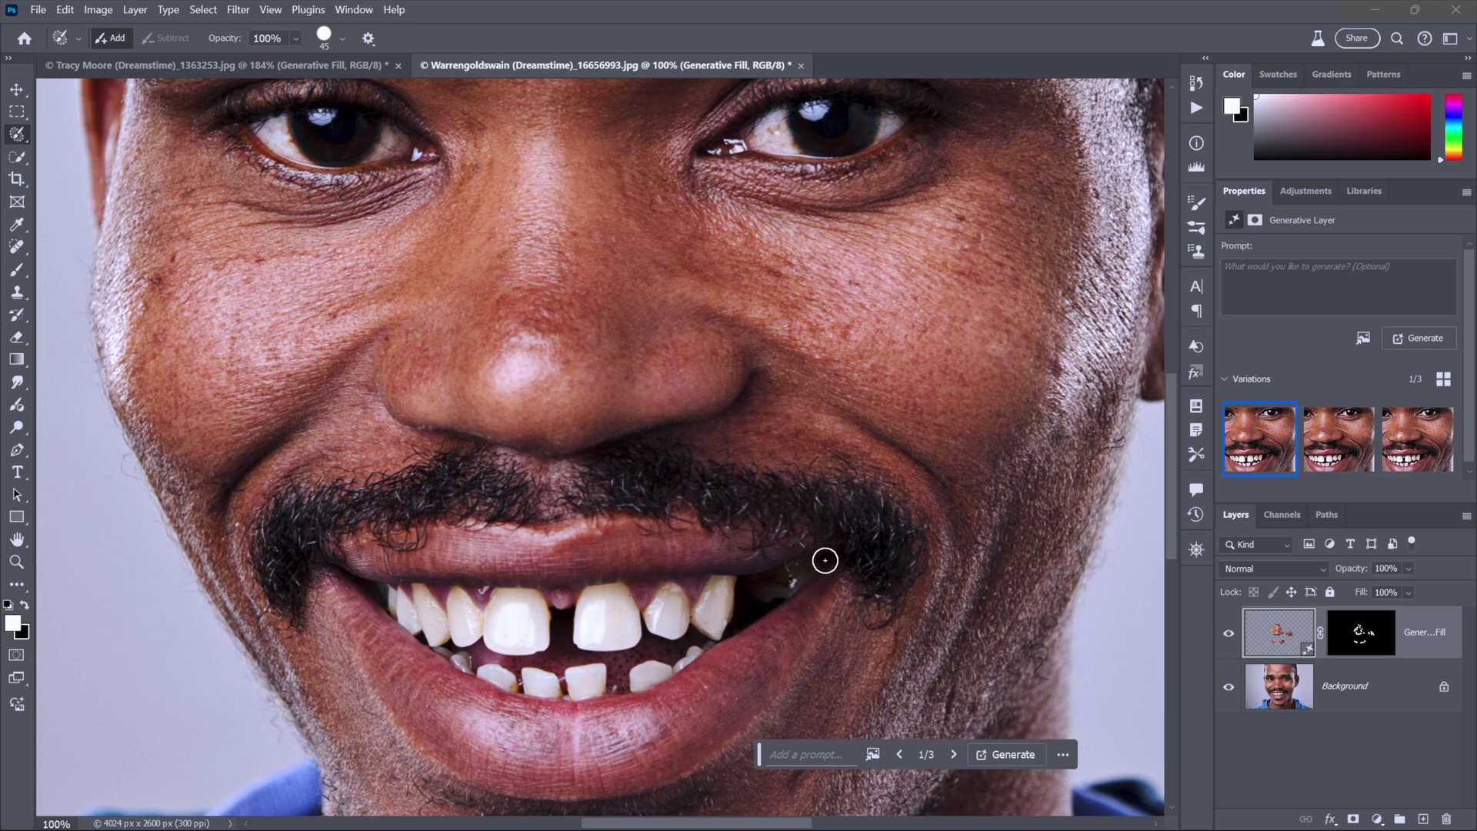
- Enlarge the Selection Brush to 60 and outline the open mouth with a closed loop that selects all the teeth
{"action": "key", "text": "bracketright"}
{"action": "key", "text": "bracketright"}
{"action": "mouse_move", "coordinate": [829, 553]}
{"action": "left_mouse_down"}
{"action": "mouse_move", "coordinate": [552, 591]}
{"action": "mouse_move", "coordinate": [405, 583]}
{"action": "mouse_move", "coordinate": [337, 561]}
{"action": "mouse_move", "coordinate": [417, 644]}
{"action": "mouse_move", "coordinate": [549, 705]}
{"action": "mouse_move", "coordinate": [643, 695]}
{"action": "mouse_move", "coordinate": [719, 658]}
{"action": "mouse_move", "coordinate": [825, 562]}
{"action": "left_mouse_up"}
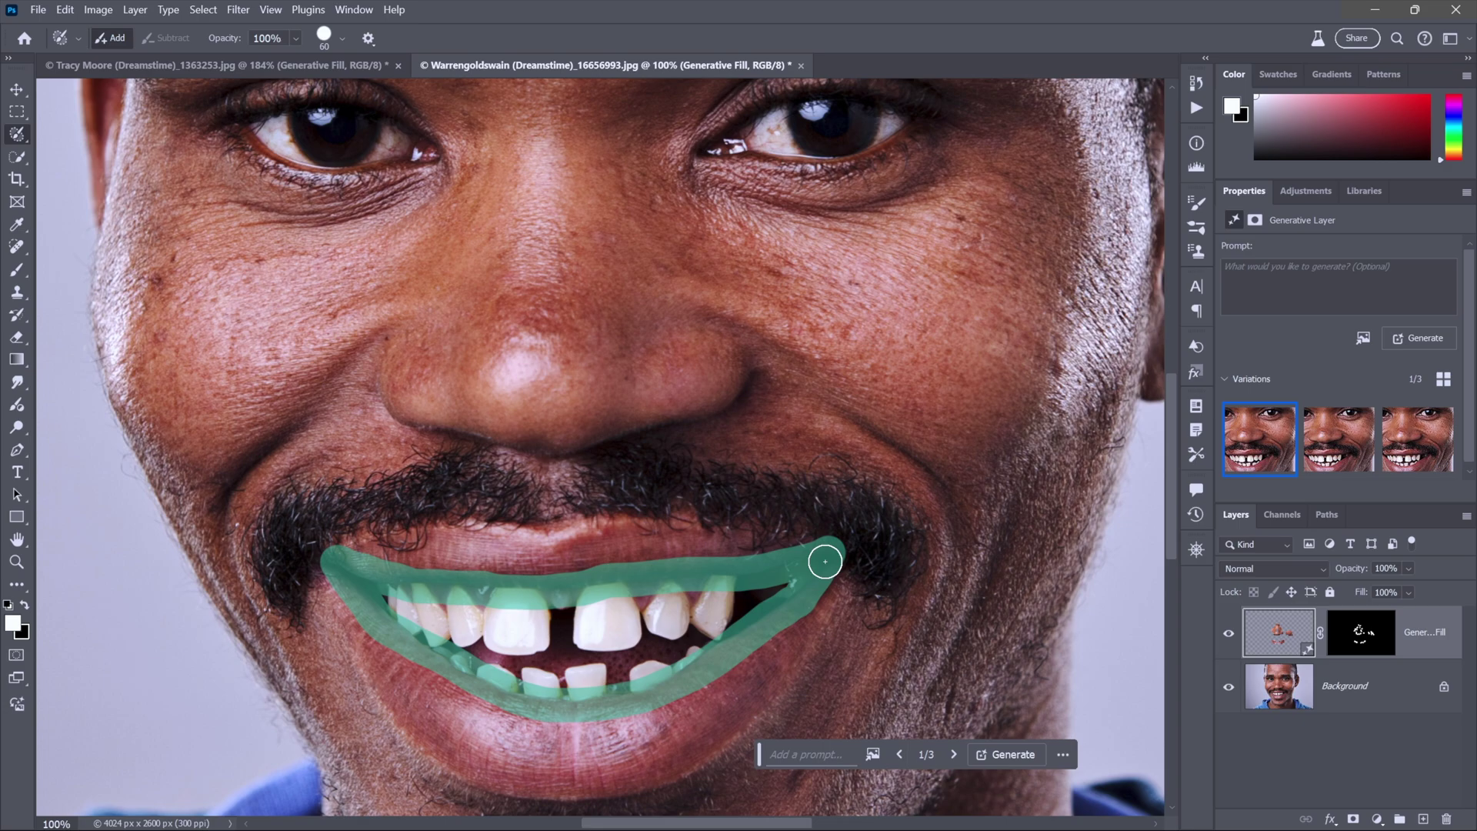
{"action": "left_click_drag", "start_coordinate": [825, 561], "coordinate": [821, 561]}
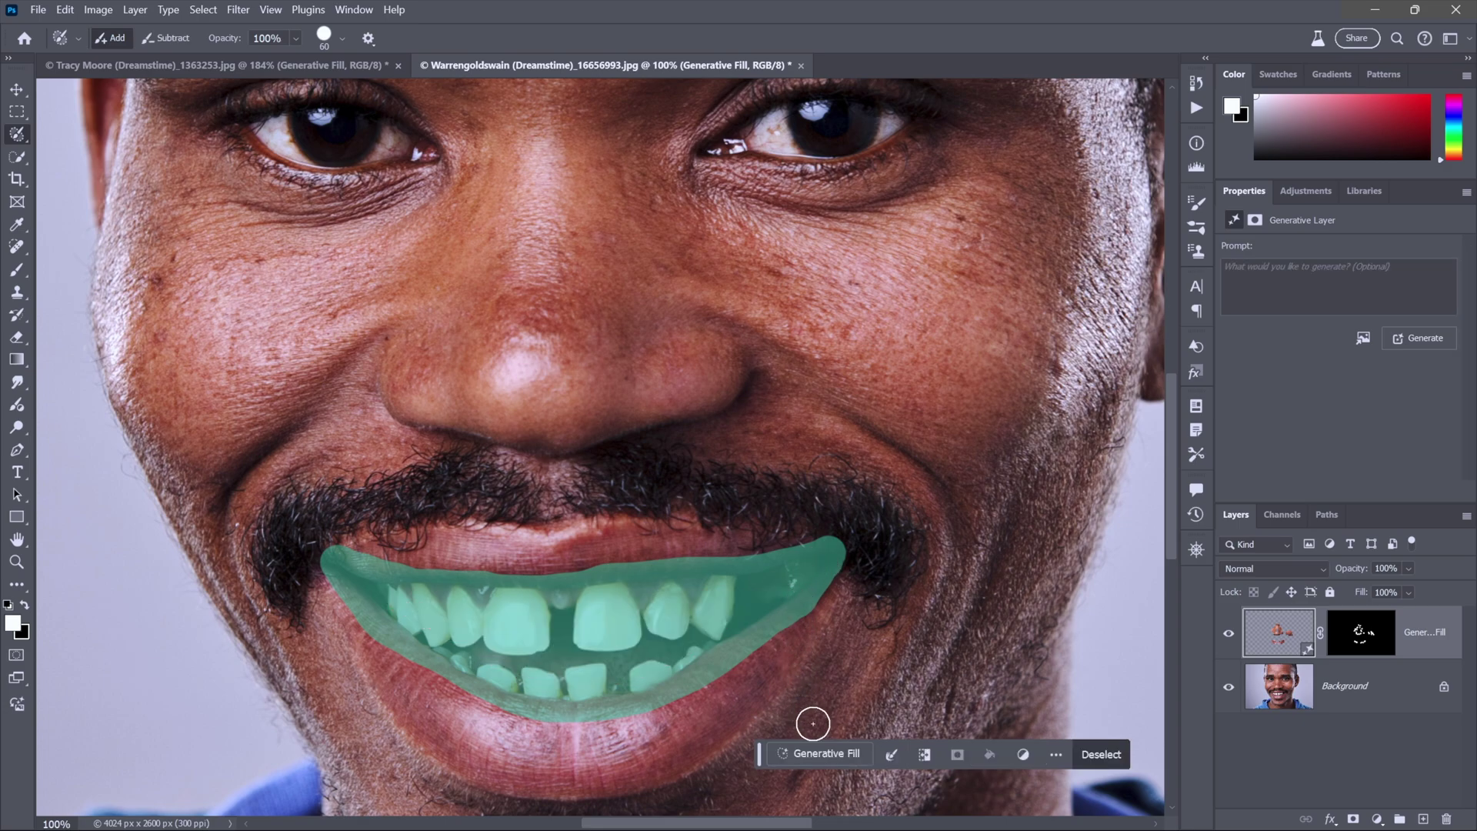
- Run Generative Fill without a prompt on the selected teeth, cycle through the variations back to the first, and hide the generated layer
{"action": "left_click", "coordinate": [829, 754]}
{"action": "key", "text": "Return"}
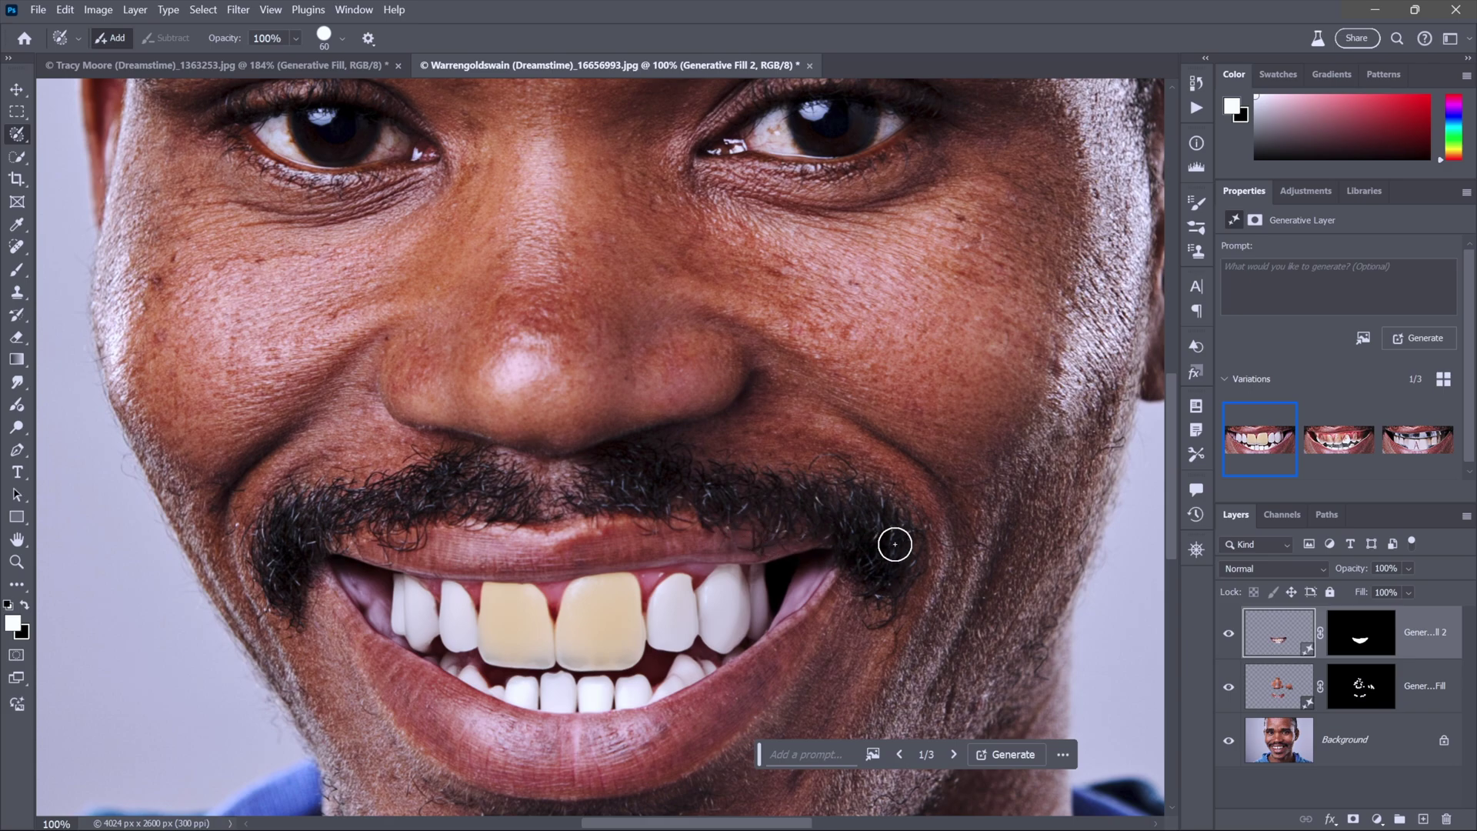
{"action": "left_click", "coordinate": [954, 754]}
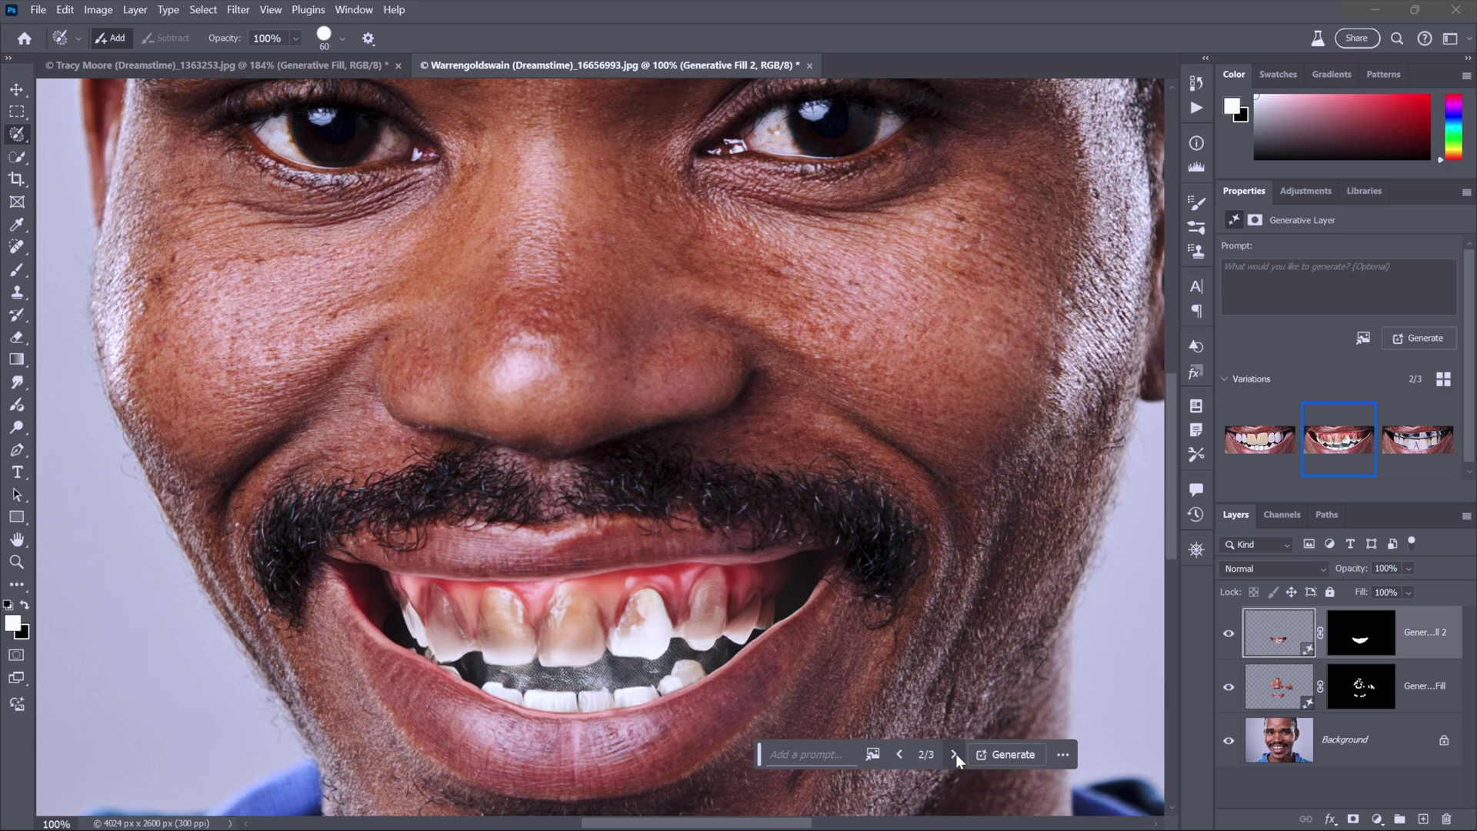
{"action": "left_click", "coordinate": [955, 754]}
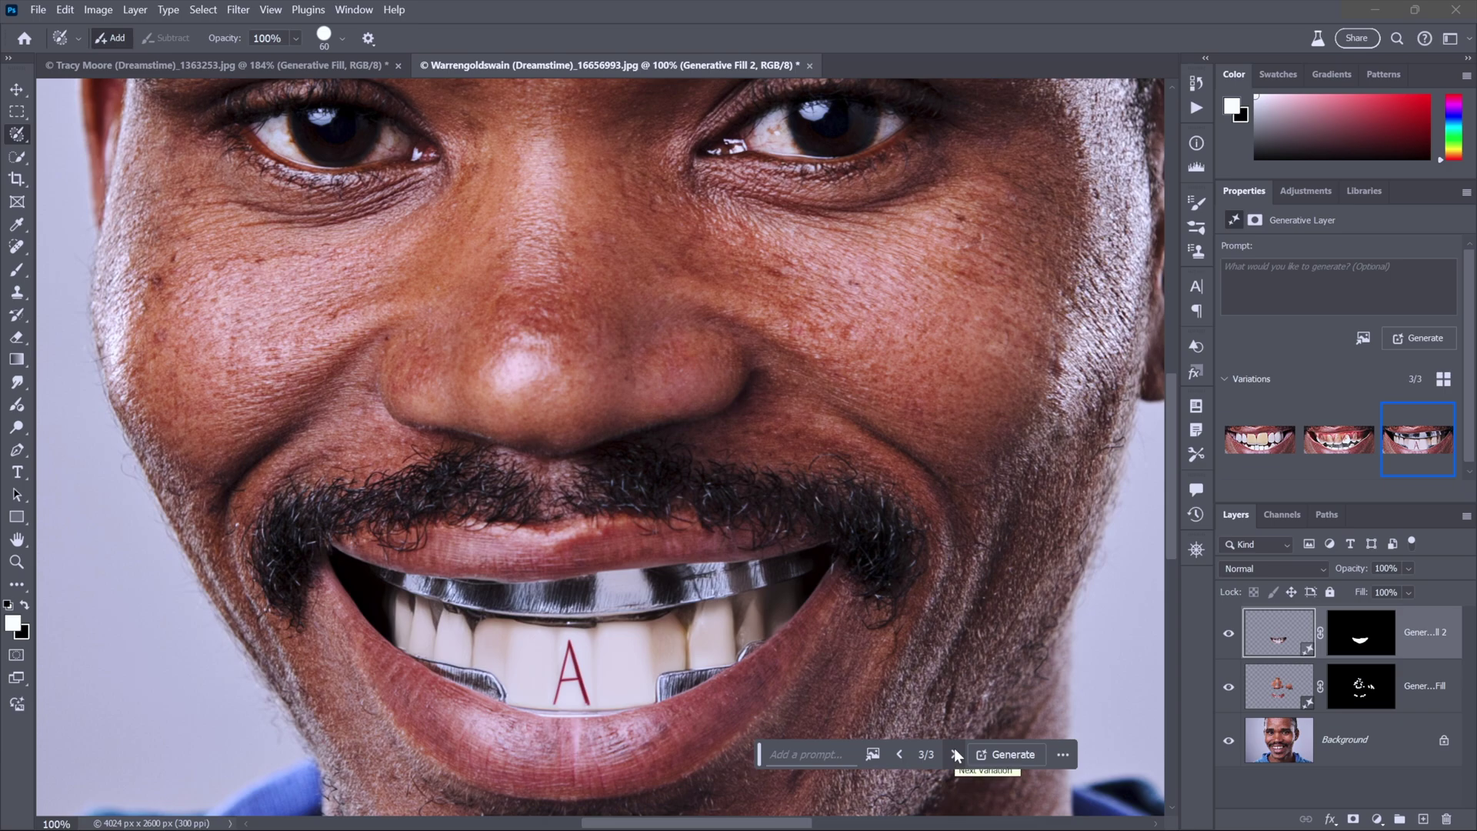
{"action": "left_click", "coordinate": [954, 750]}
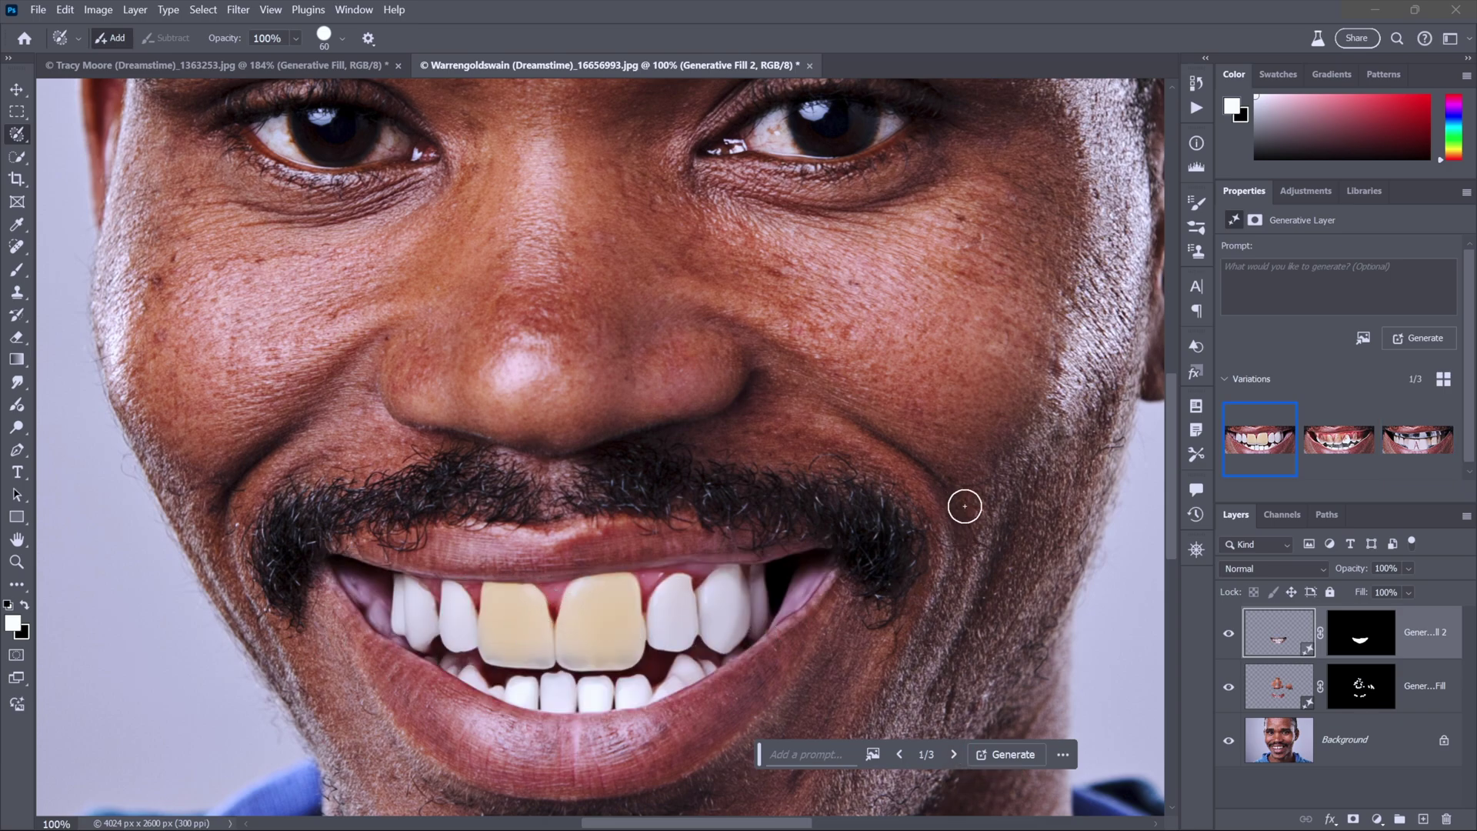
{"action": "left_click", "coordinate": [1229, 635]}
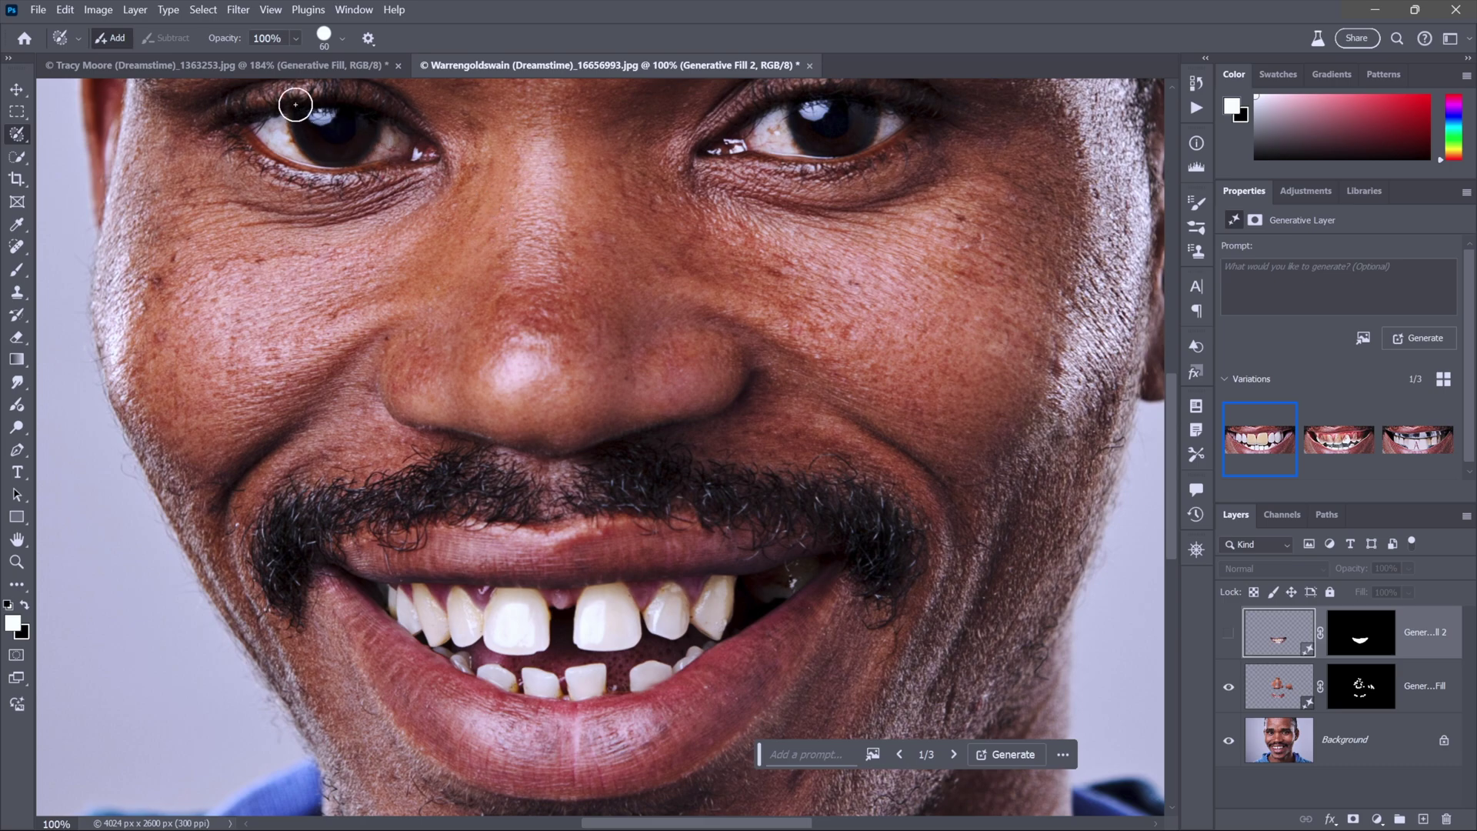
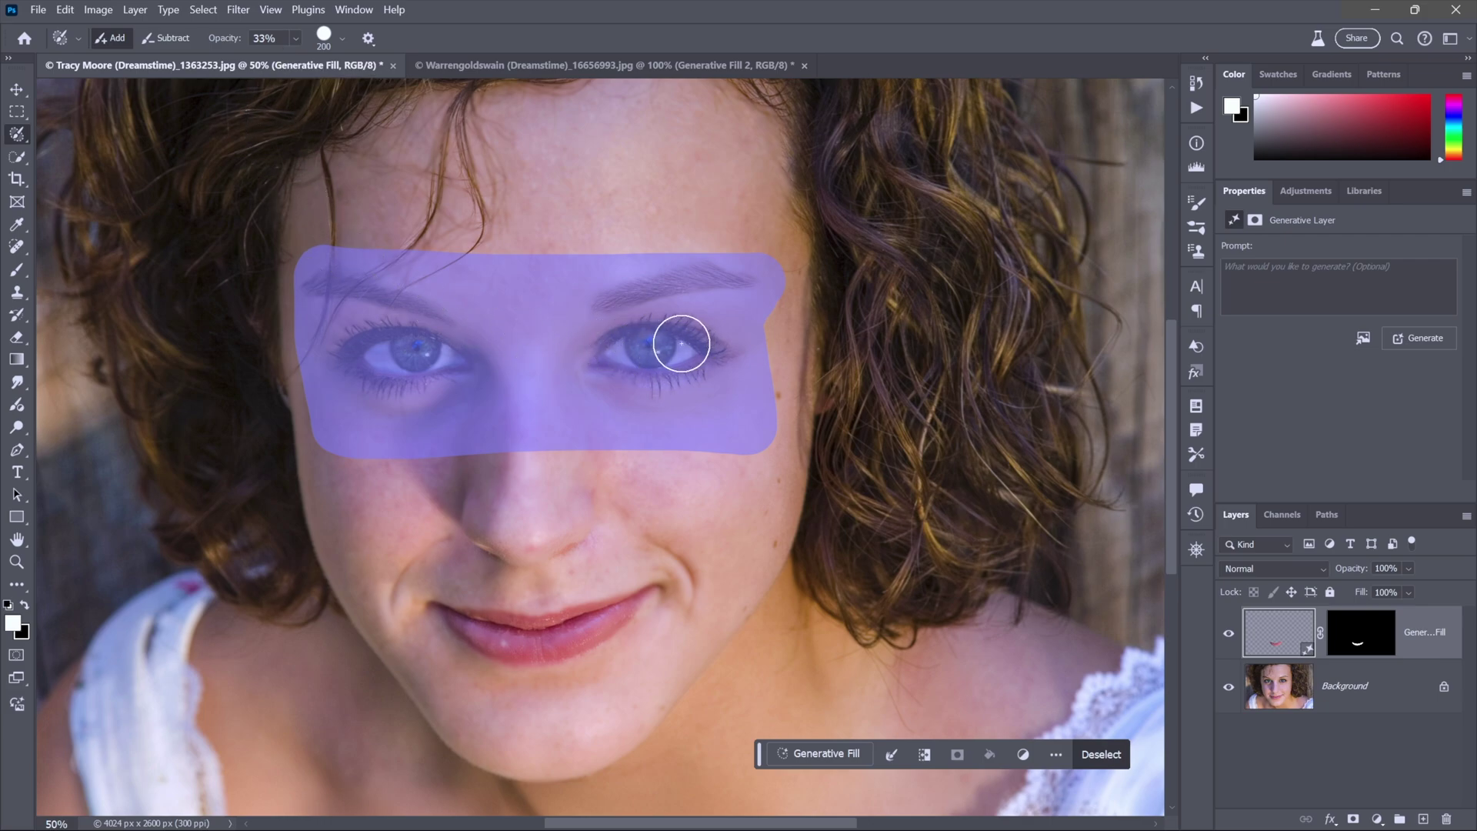
- Loop around the woman's mouth with the Selection Brush at 33% opacity, and set the overlay color to Purple
{"action": "mouse_move", "coordinate": [702, 551]}
{"action": "left_mouse_down"}
{"action": "mouse_move", "coordinate": [381, 547]}
{"action": "mouse_move", "coordinate": [410, 671]}
{"action": "mouse_move", "coordinate": [692, 657]}
{"action": "mouse_move", "coordinate": [697, 569]}
{"action": "mouse_move", "coordinate": [548, 590]}
{"action": "mouse_move", "coordinate": [402, 585]}
{"action": "mouse_move", "coordinate": [455, 610]}
{"action": "mouse_move", "coordinate": [658, 598]}
{"action": "mouse_move", "coordinate": [620, 619]}
{"action": "mouse_move", "coordinate": [445, 616]}
{"action": "mouse_move", "coordinate": [418, 641]}
{"action": "left_mouse_up"}
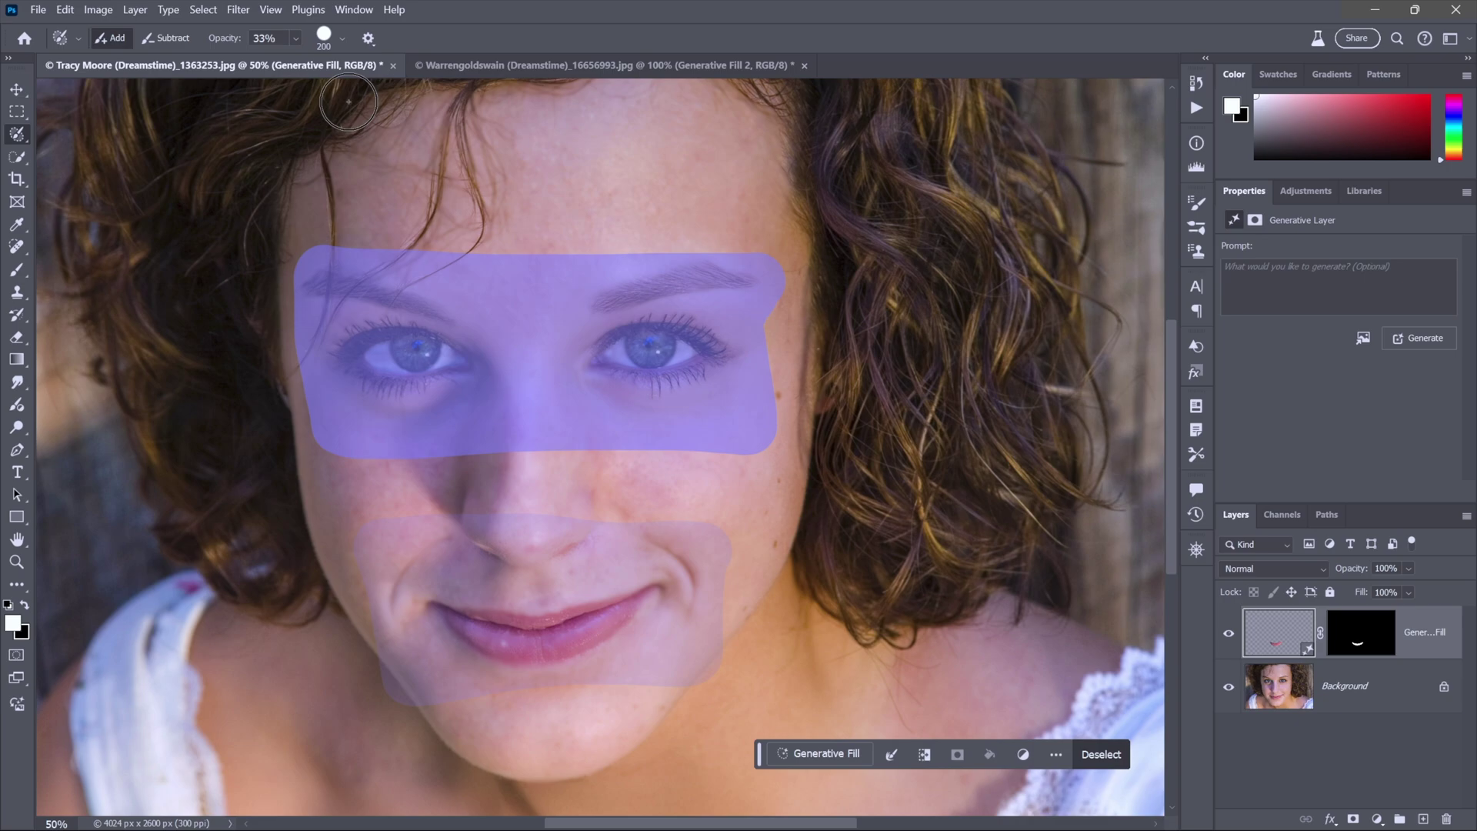
{"action": "left_click", "coordinate": [368, 38]}
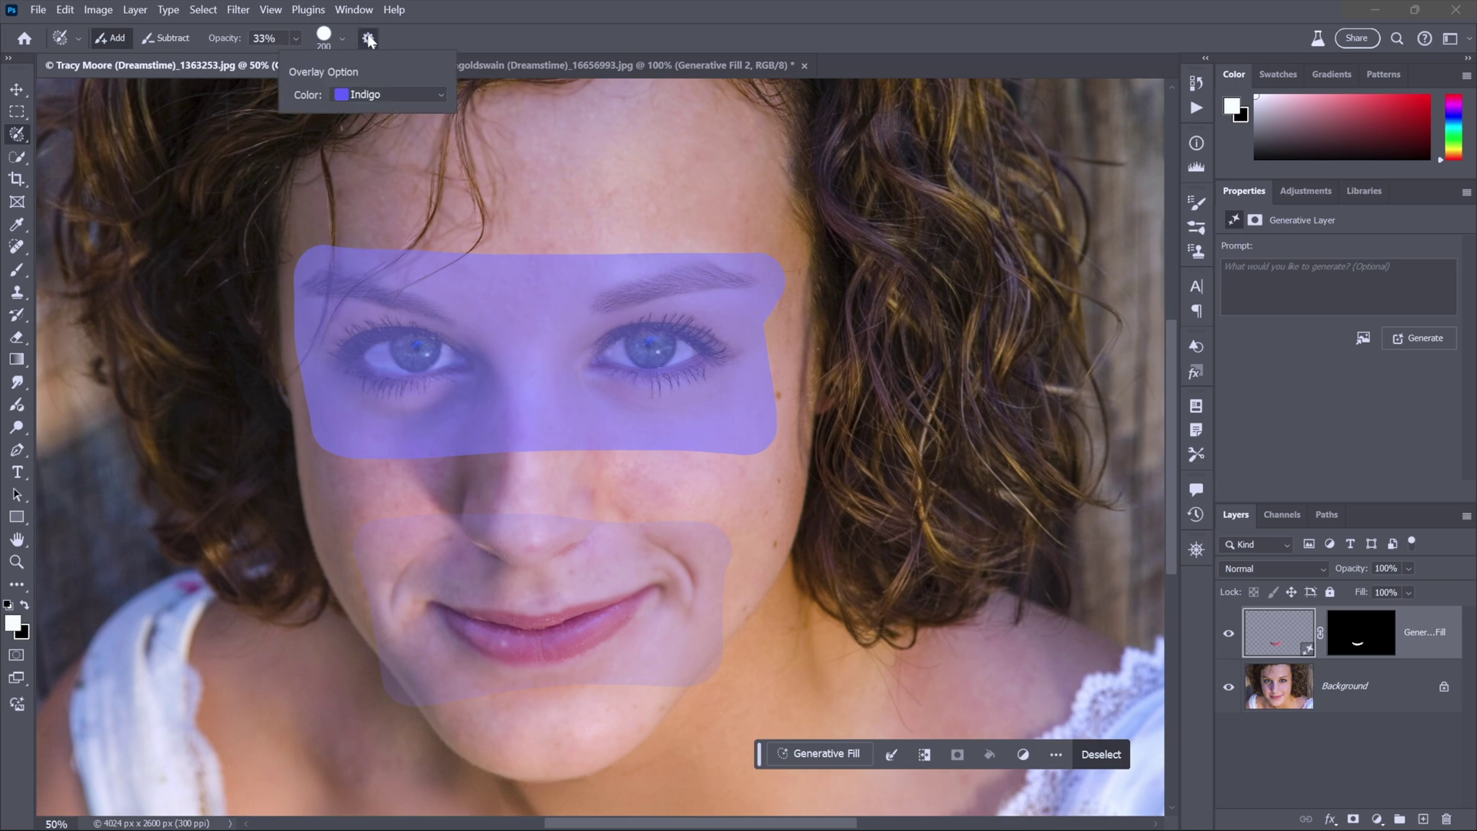
{"action": "left_click", "coordinate": [386, 93]}
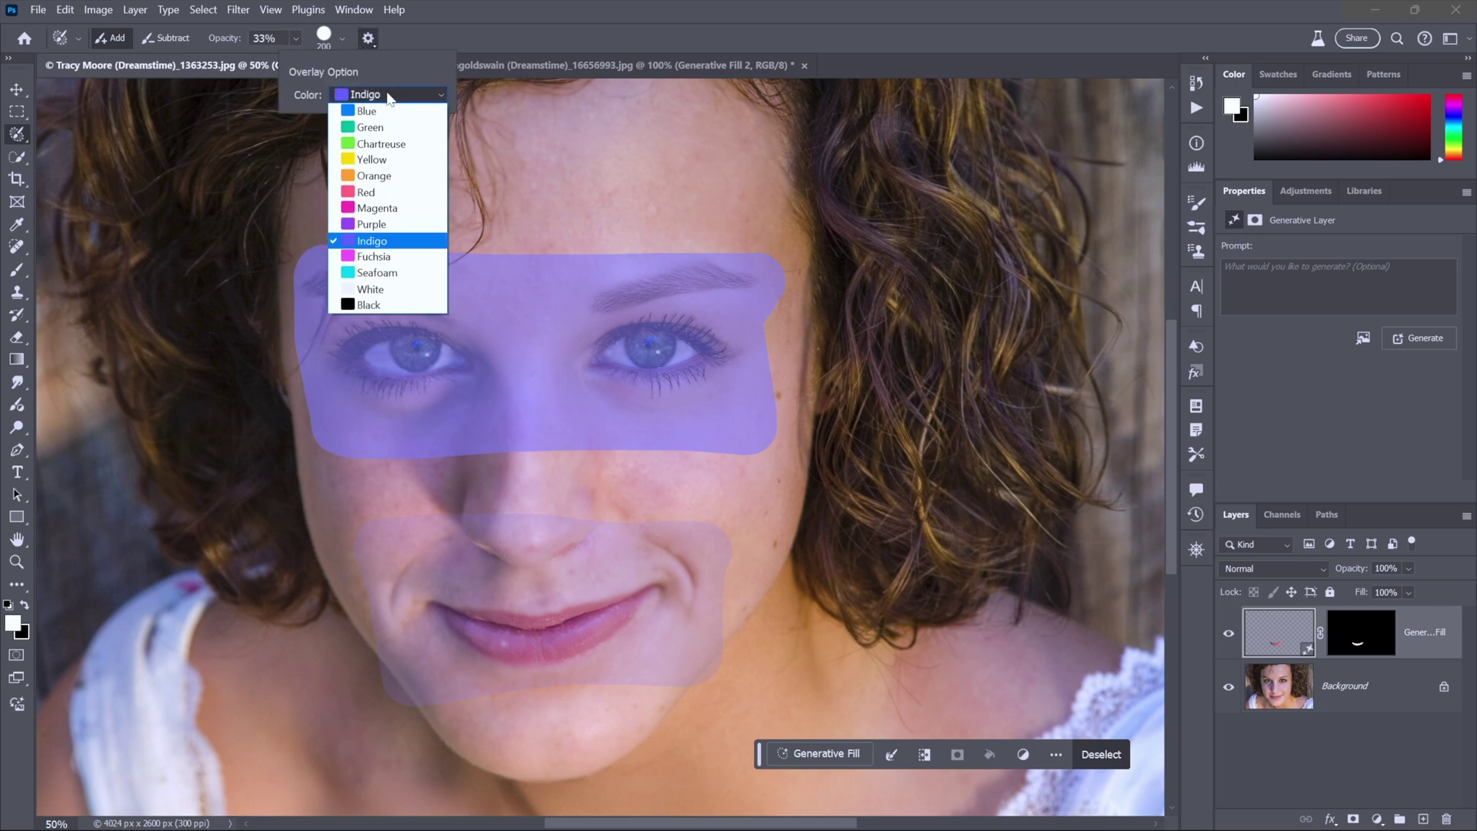
{"action": "left_click", "coordinate": [415, 226]}
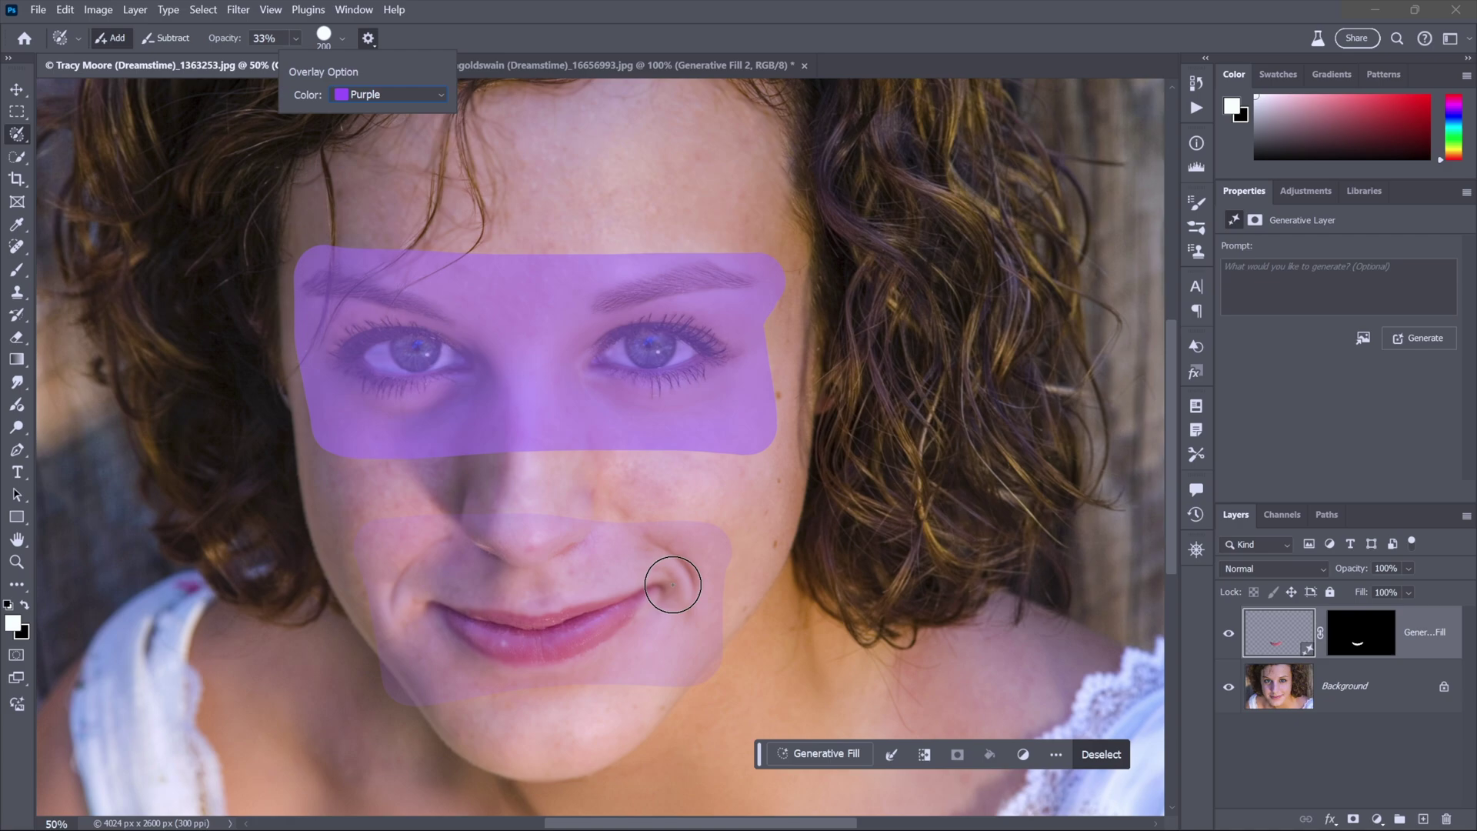
- Add a smaller overlapping 33% selection loop around the woman's mouth, and set the overlay color to Seafoam
{"action": "mouse_move", "coordinate": [673, 585]}
{"action": "left_mouse_down"}
{"action": "mouse_move", "coordinate": [411, 589]}
{"action": "mouse_move", "coordinate": [423, 639]}
{"action": "mouse_move", "coordinate": [654, 642]}
{"action": "mouse_move", "coordinate": [649, 590]}
{"action": "mouse_move", "coordinate": [632, 581]}
{"action": "mouse_move", "coordinate": [466, 586]}
{"action": "mouse_move", "coordinate": [473, 613]}
{"action": "mouse_move", "coordinate": [619, 626]}
{"action": "mouse_move", "coordinate": [478, 603]}
{"action": "mouse_move", "coordinate": [626, 608]}
{"action": "mouse_move", "coordinate": [502, 582]}
{"action": "mouse_move", "coordinate": [446, 530]}
{"action": "mouse_move", "coordinate": [611, 627]}
{"action": "mouse_move", "coordinate": [617, 587]}
{"action": "mouse_move", "coordinate": [594, 528]}
{"action": "mouse_move", "coordinate": [659, 576]}
{"action": "left_mouse_up"}
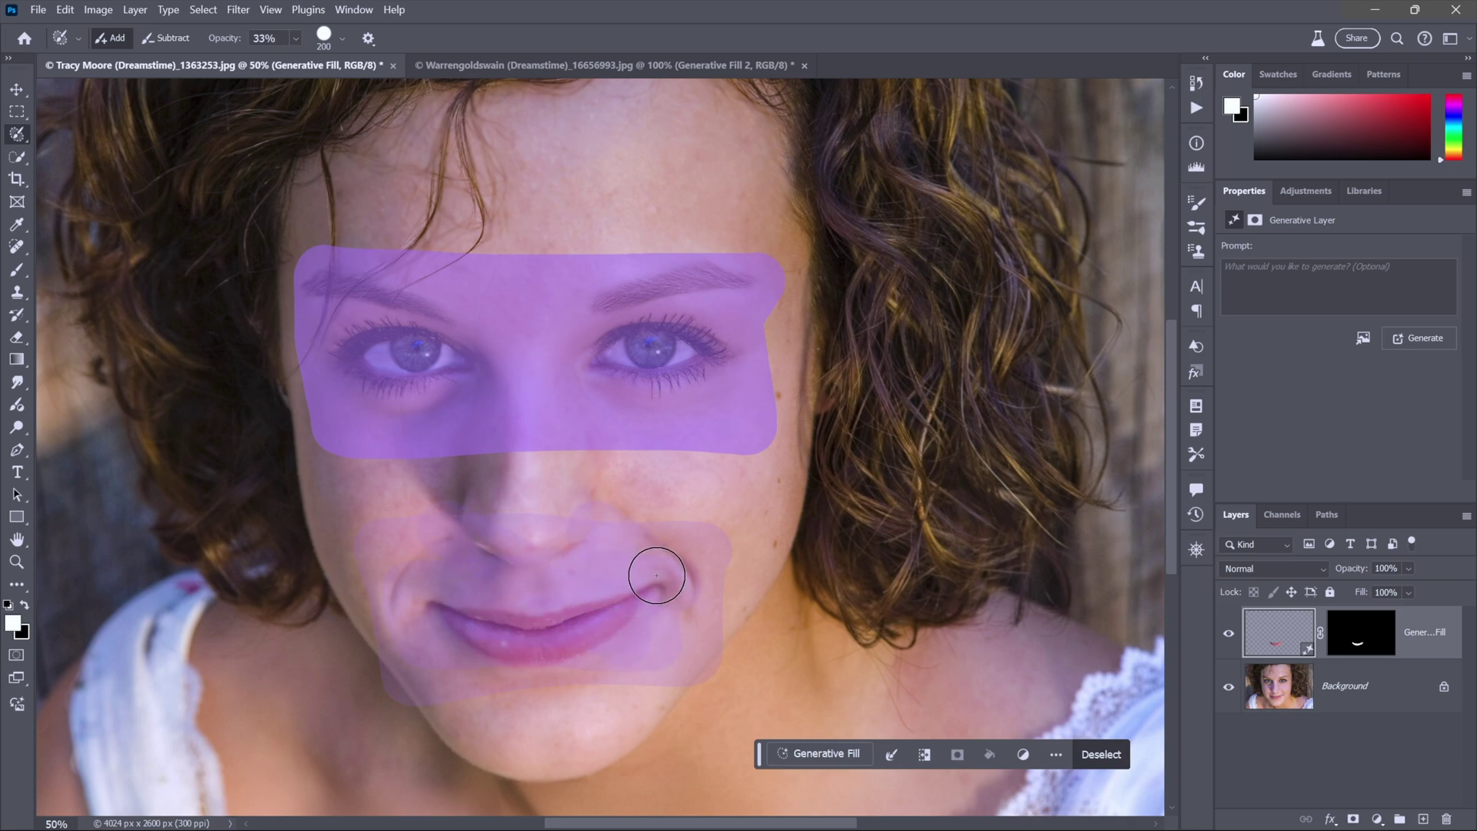
{"action": "left_click", "coordinate": [367, 38]}
{"action": "left_click", "coordinate": [384, 94]}
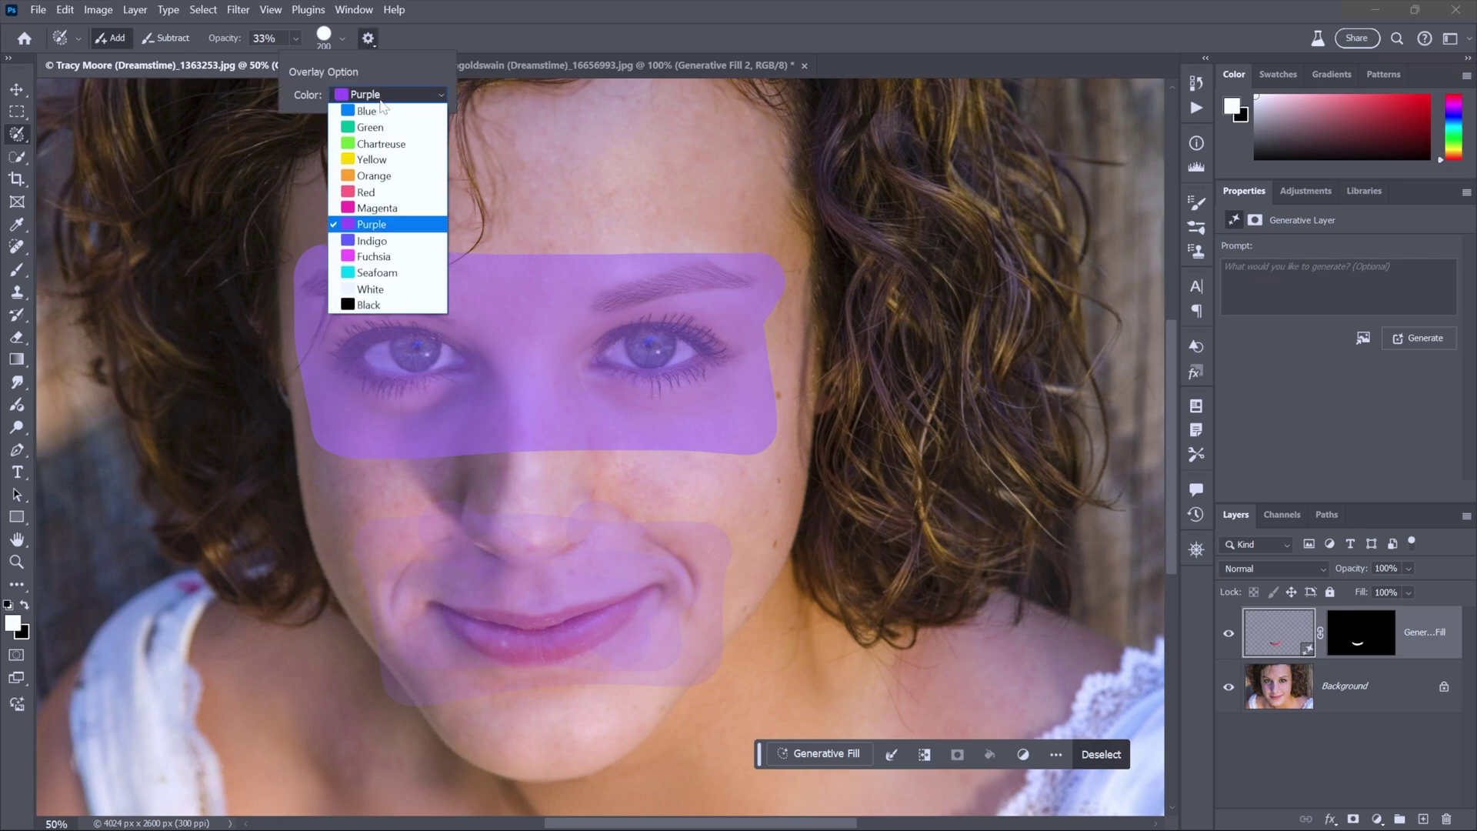
{"action": "left_click", "coordinate": [407, 273]}
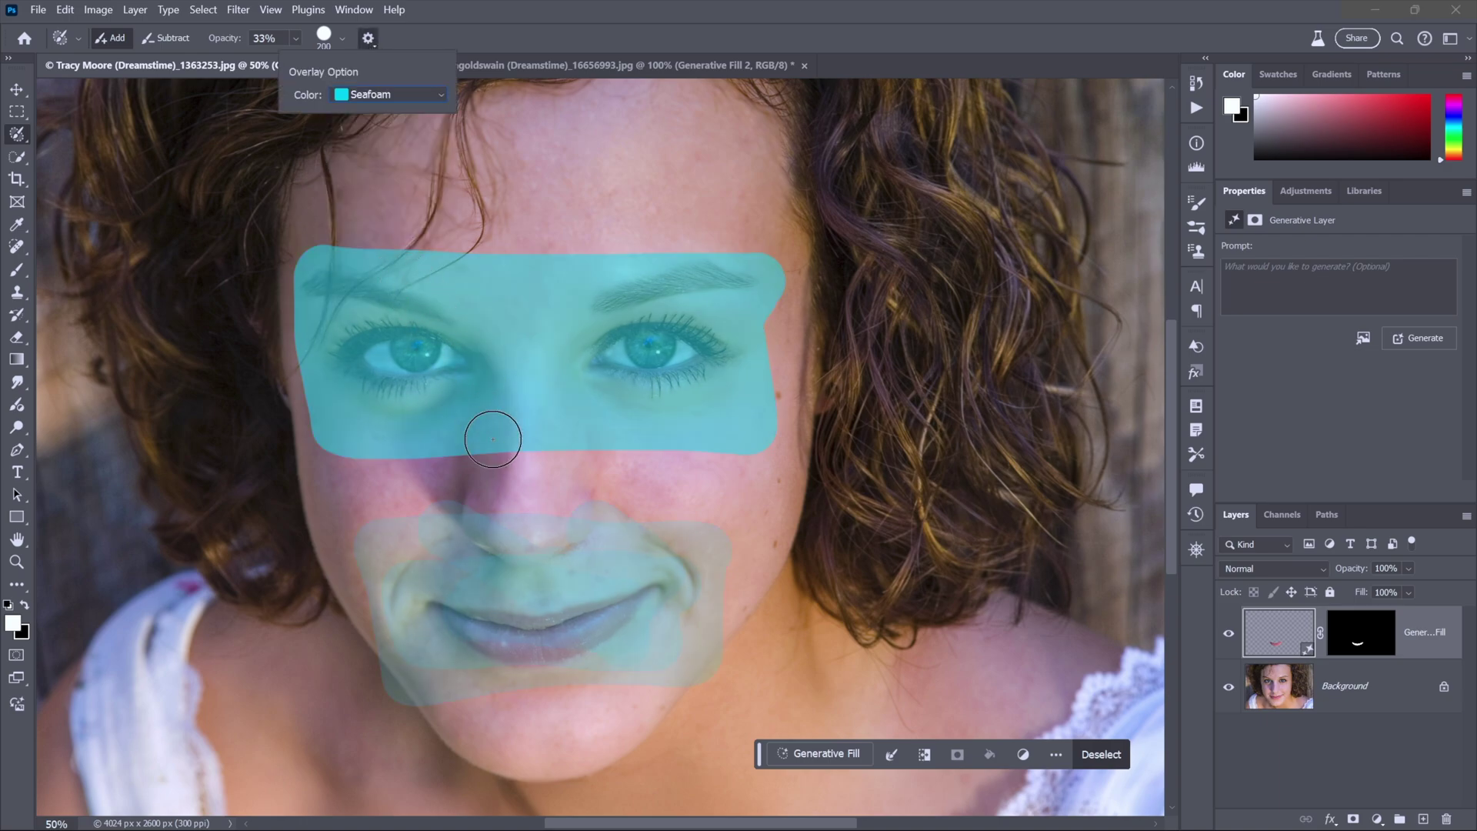
- Extend the 33% selection over the nose between the mouth and eye selections
{"action": "left_click", "coordinate": [649, 603]}
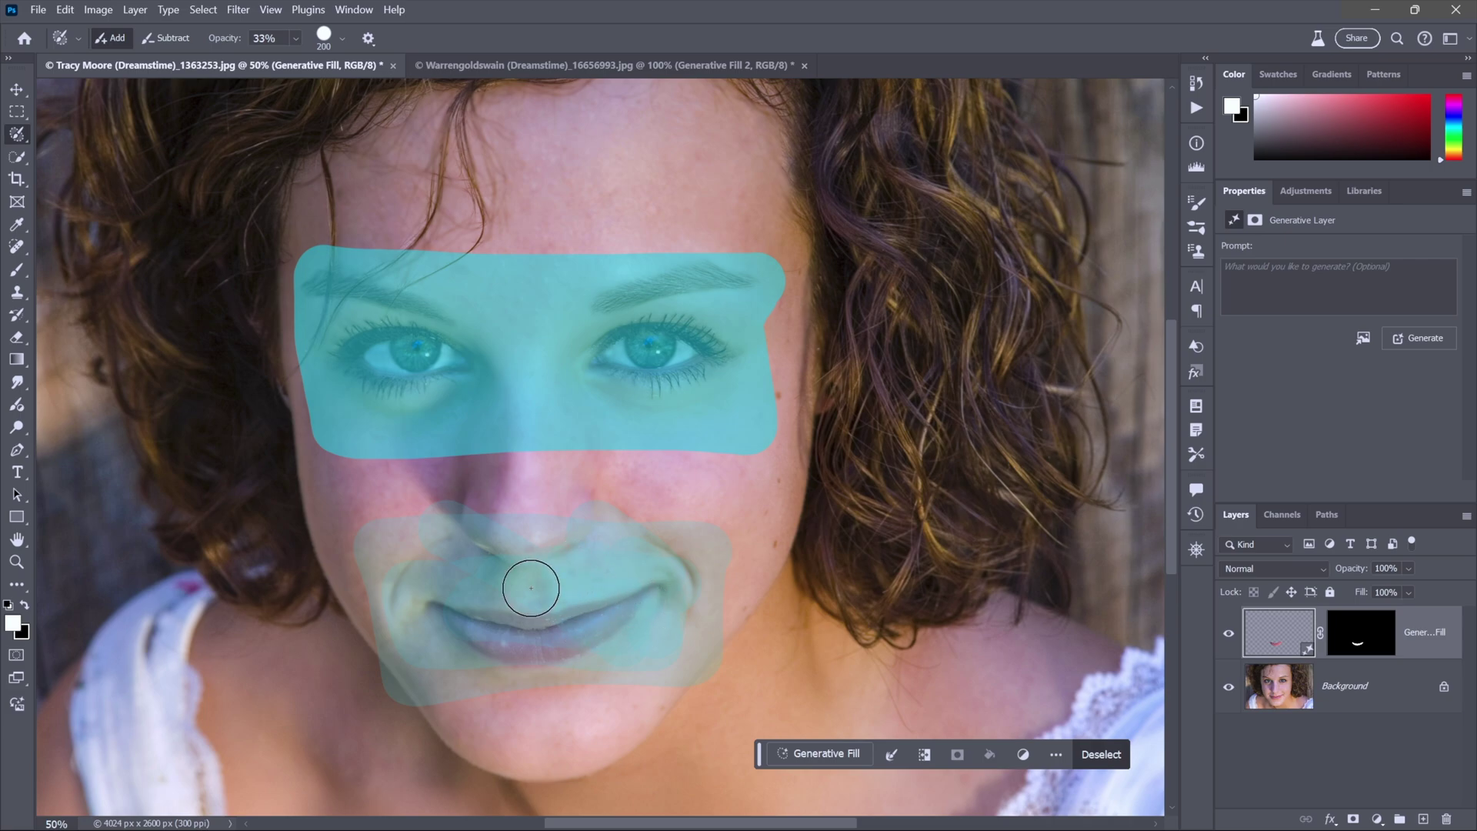
{"action": "mouse_move", "coordinate": [472, 570]}
{"action": "left_mouse_down"}
{"action": "mouse_move", "coordinate": [489, 527]}
{"action": "mouse_move", "coordinate": [481, 435]}
{"action": "mouse_move", "coordinate": [555, 432]}
{"action": "mouse_move", "coordinate": [586, 507]}
{"action": "mouse_move", "coordinate": [529, 456]}
{"action": "mouse_move", "coordinate": [511, 501]}
{"action": "left_mouse_up"}
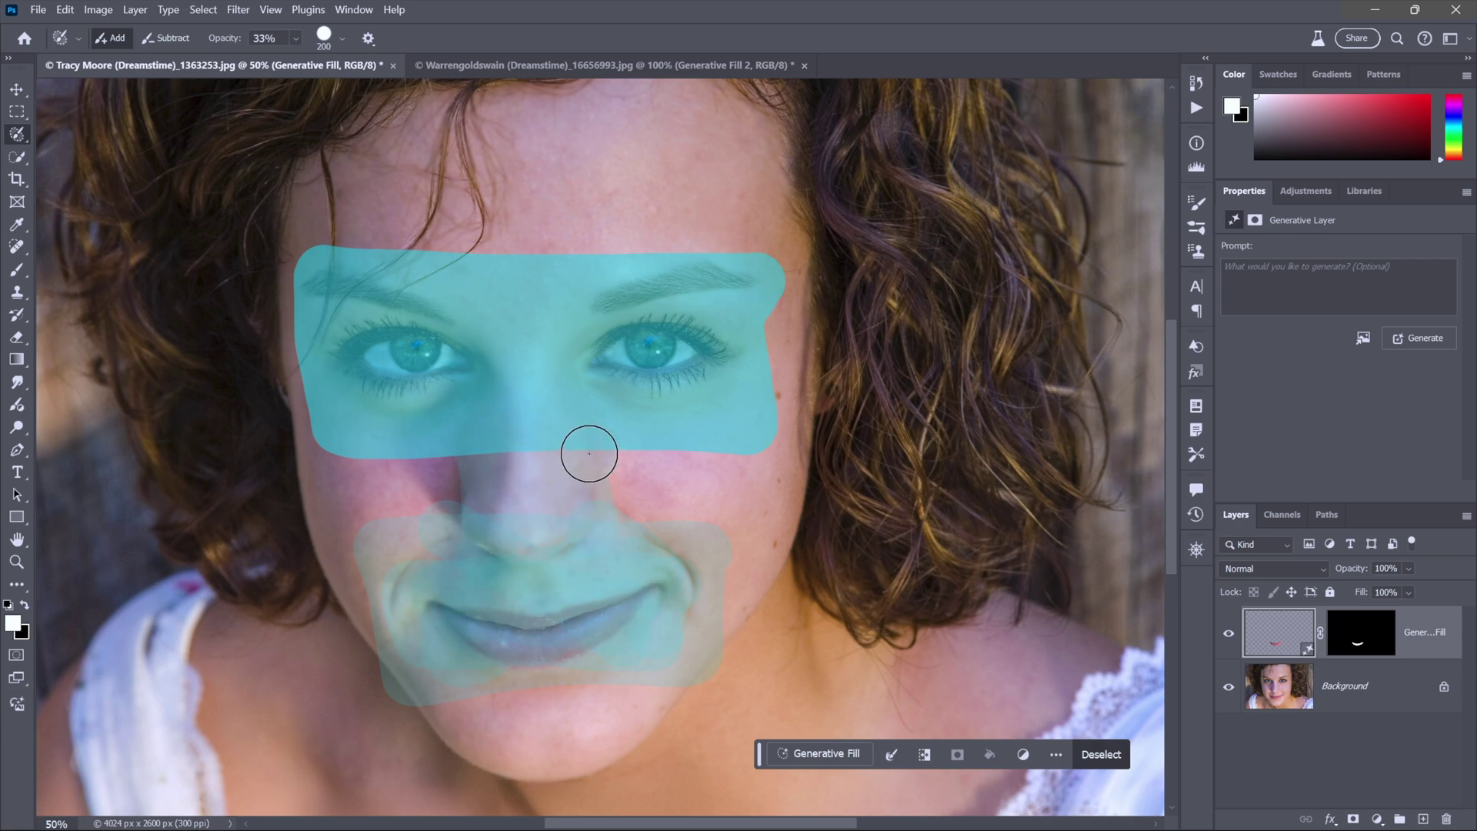
- In the man's portrait, reduce the Selection Brush to 90 and outline the open mouth with a closed loop at 50% opacity
{"action": "left_click", "coordinate": [524, 65]}
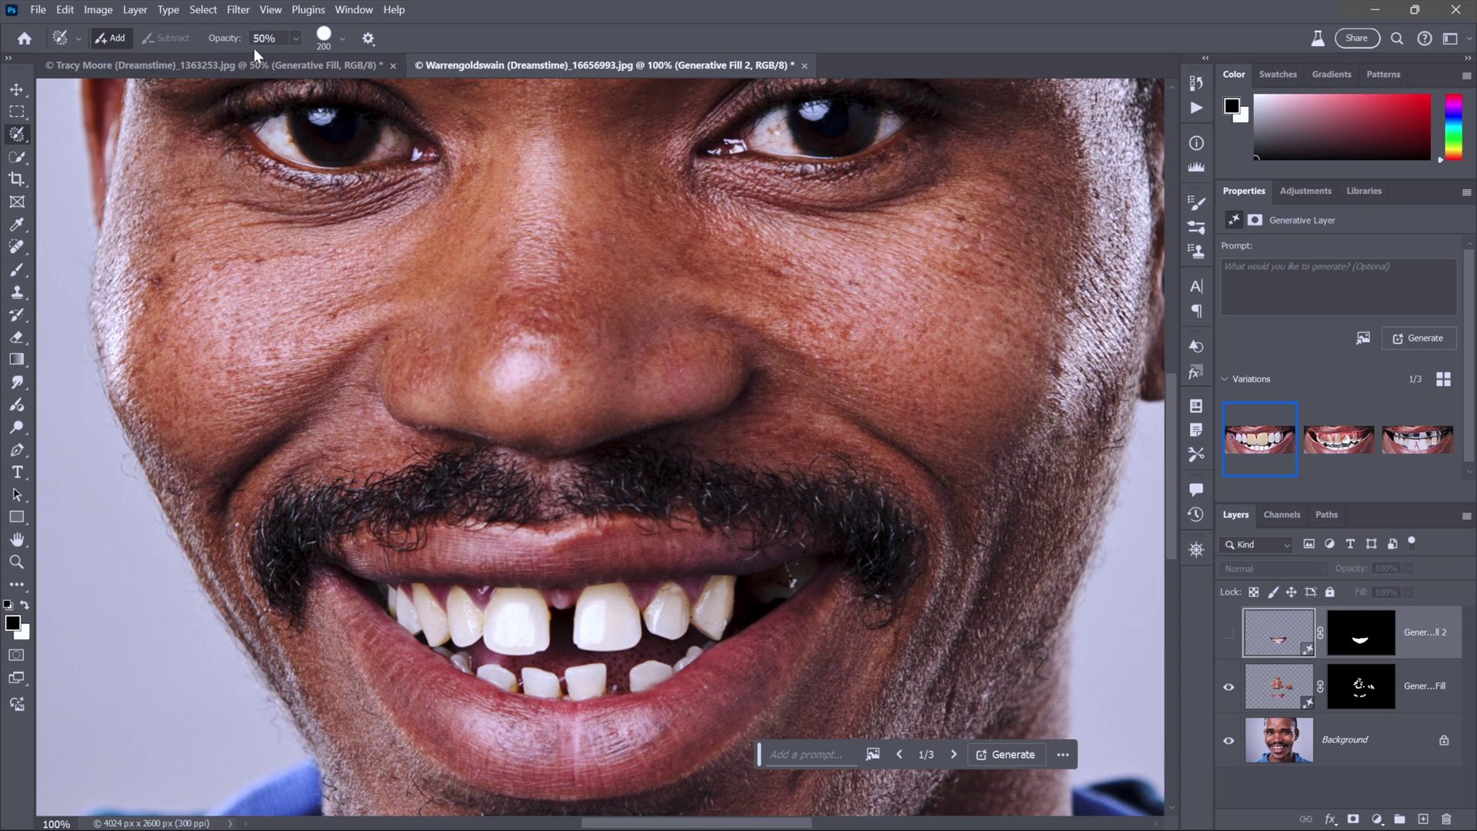
{"action": "key", "text": "bracketleft"}
{"action": "key", "text": "bracketleft"}
{"action": "key", "text": "bracketleft"}
{"action": "key", "text": "bracketleft"}
{"action": "key", "text": "bracketleft"}
{"action": "key", "text": "x"}
{"action": "mouse_move", "coordinate": [828, 557]}
{"action": "left_mouse_down"}
{"action": "mouse_move", "coordinate": [514, 587]}
{"action": "mouse_move", "coordinate": [348, 571]}
{"action": "mouse_move", "coordinate": [453, 658]}
{"action": "mouse_move", "coordinate": [560, 697]}
{"action": "mouse_move", "coordinate": [654, 692]}
{"action": "mouse_move", "coordinate": [809, 585]}
{"action": "left_mouse_up"}
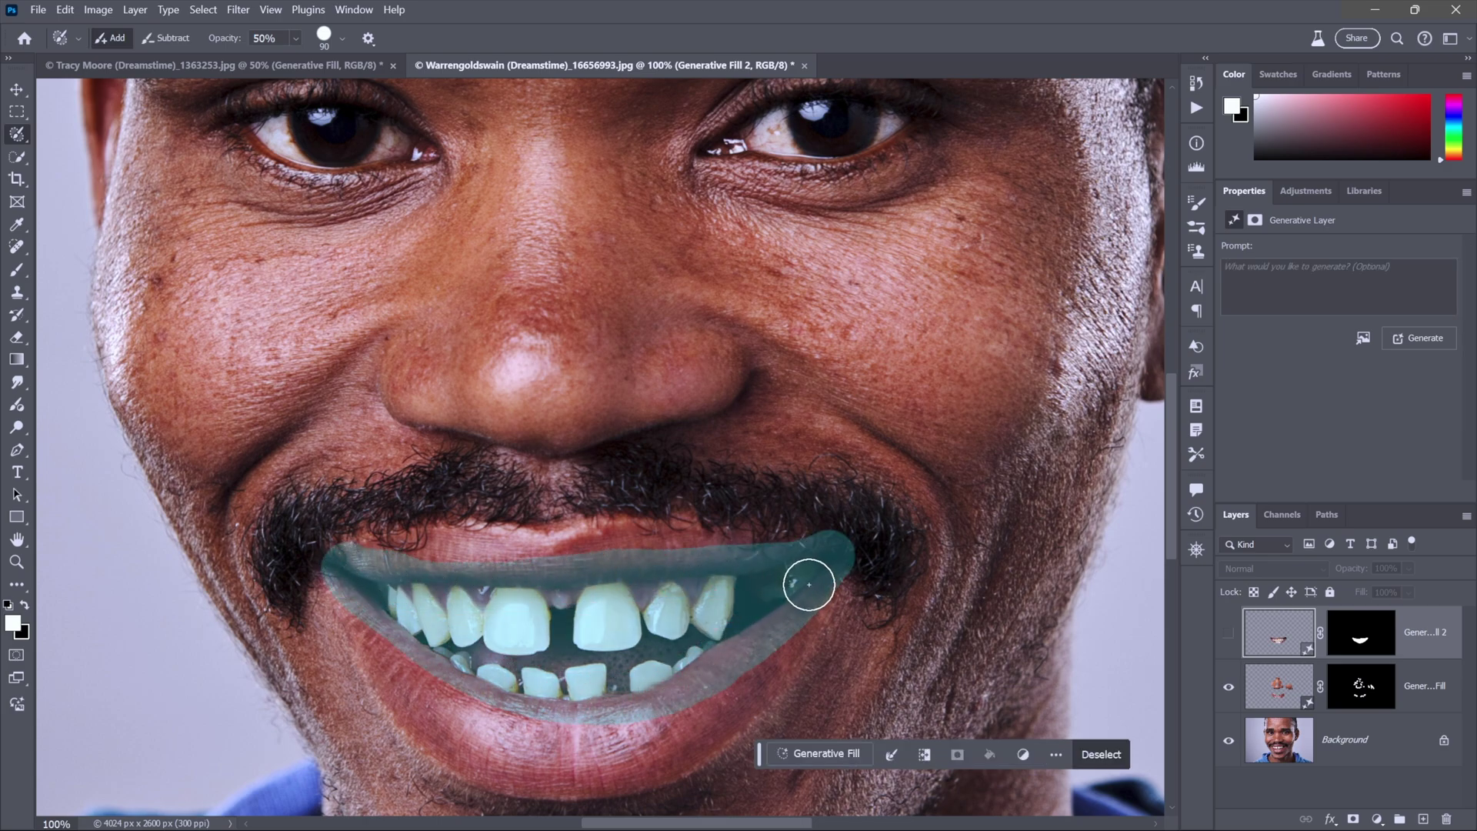
- Run Generative Fill without a prompt on the 50% mouth selection, and cycle through the variations back to the first
{"action": "left_click", "coordinate": [844, 753]}
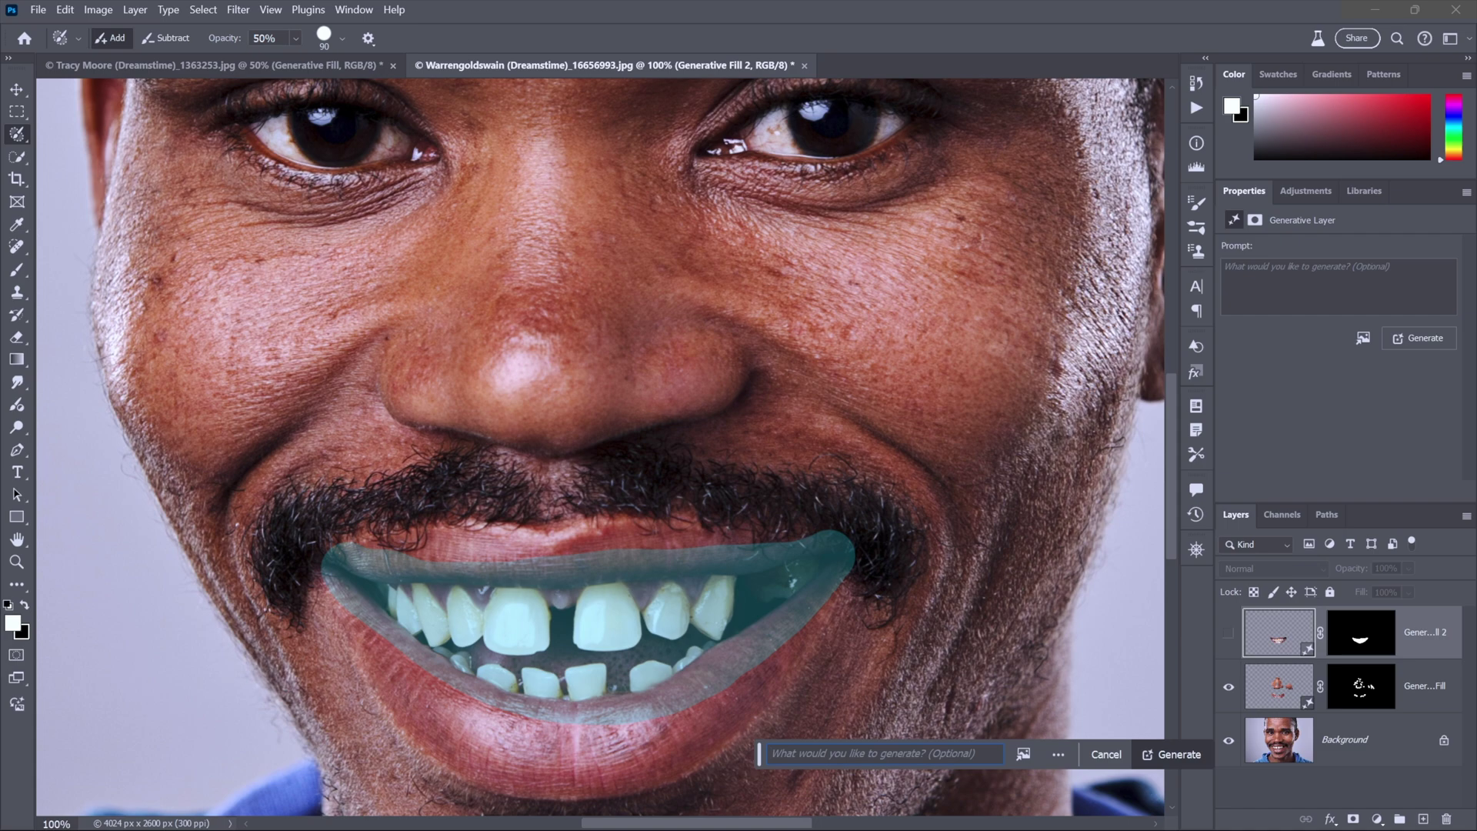
{"action": "key", "text": "Return"}
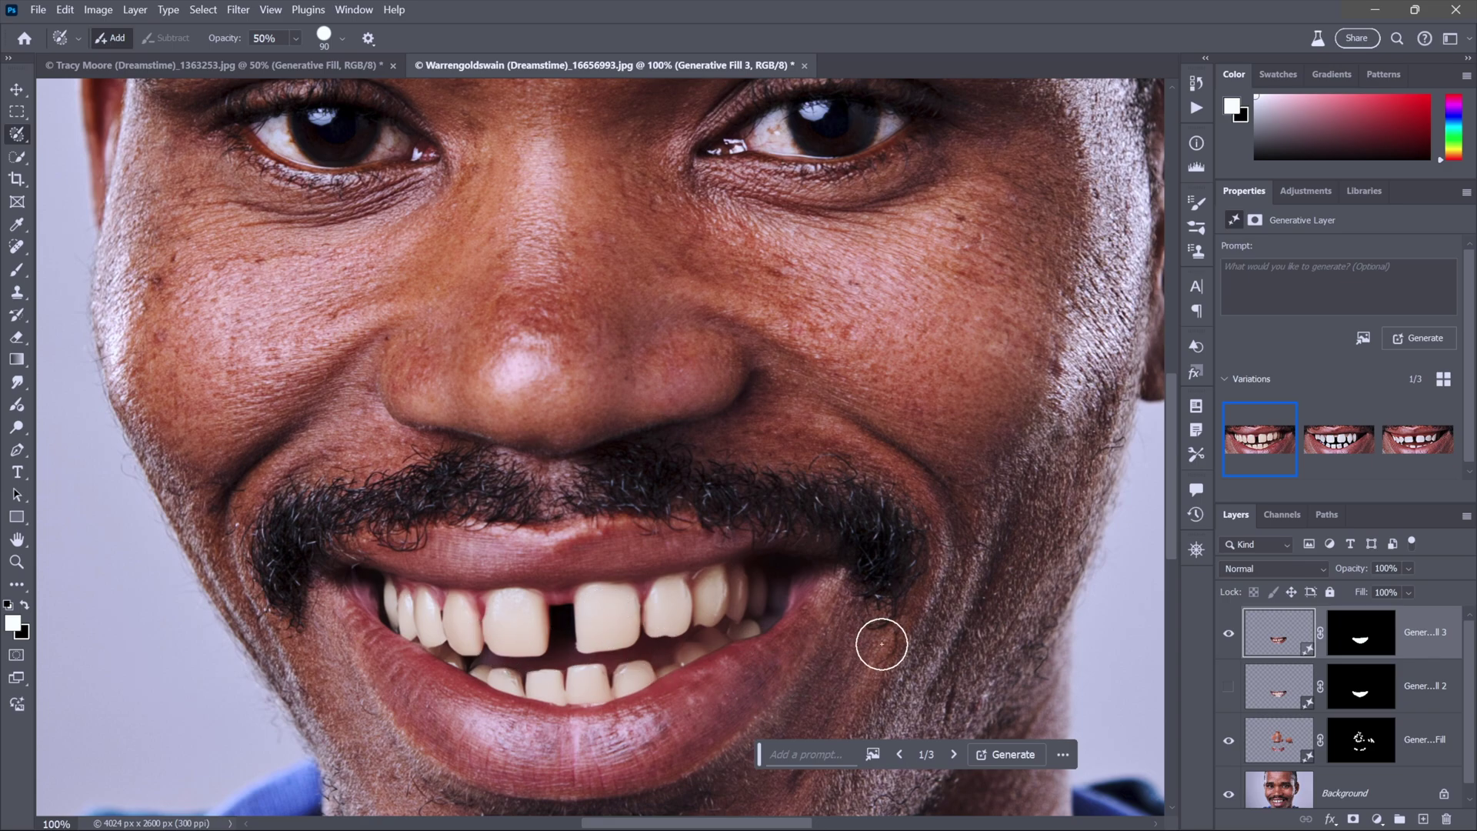
{"action": "left_click", "coordinate": [954, 754]}
{"action": "left_click", "coordinate": [954, 754]}
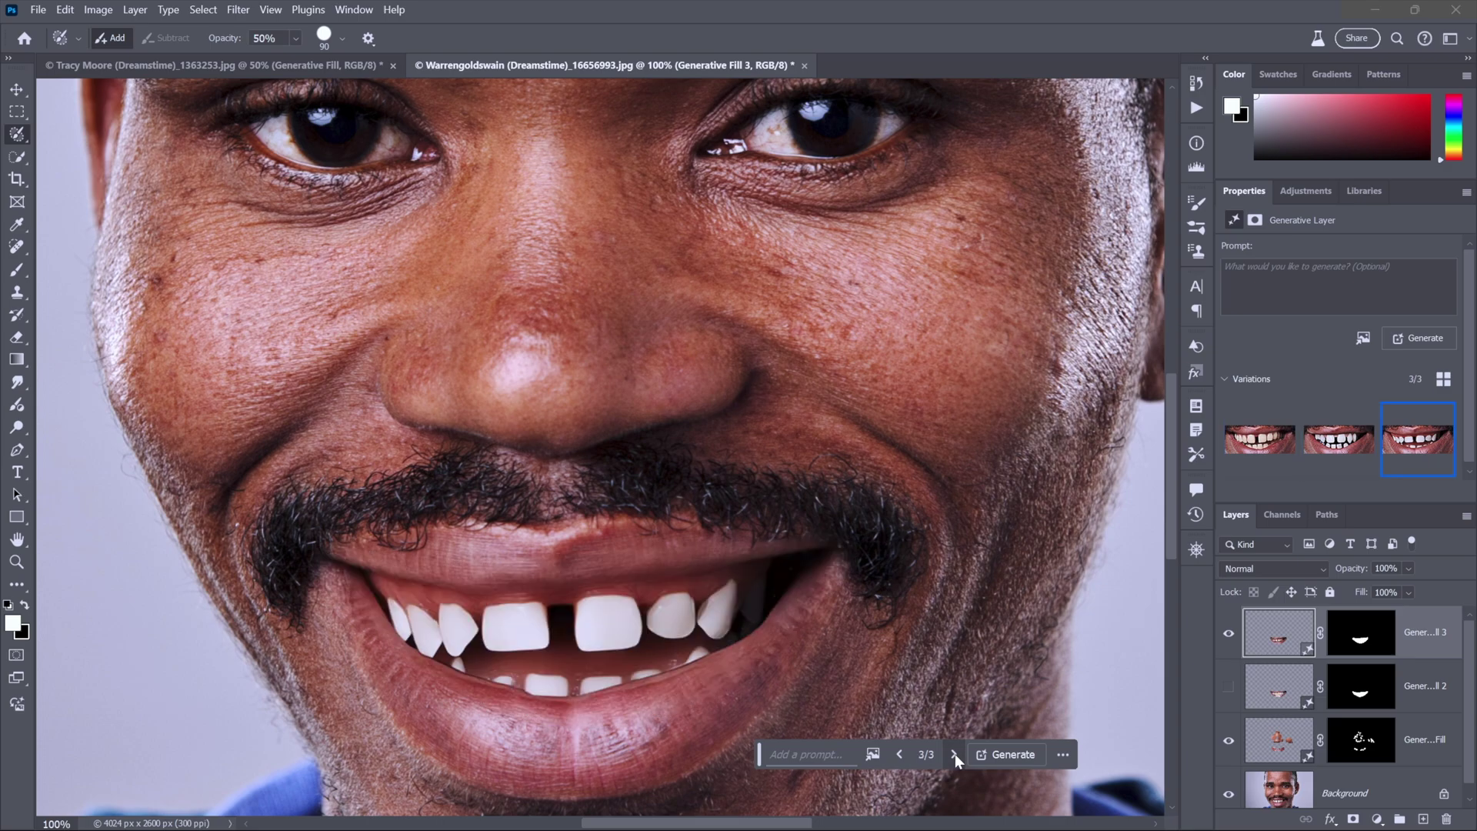
{"action": "left_click", "coordinate": [954, 754]}
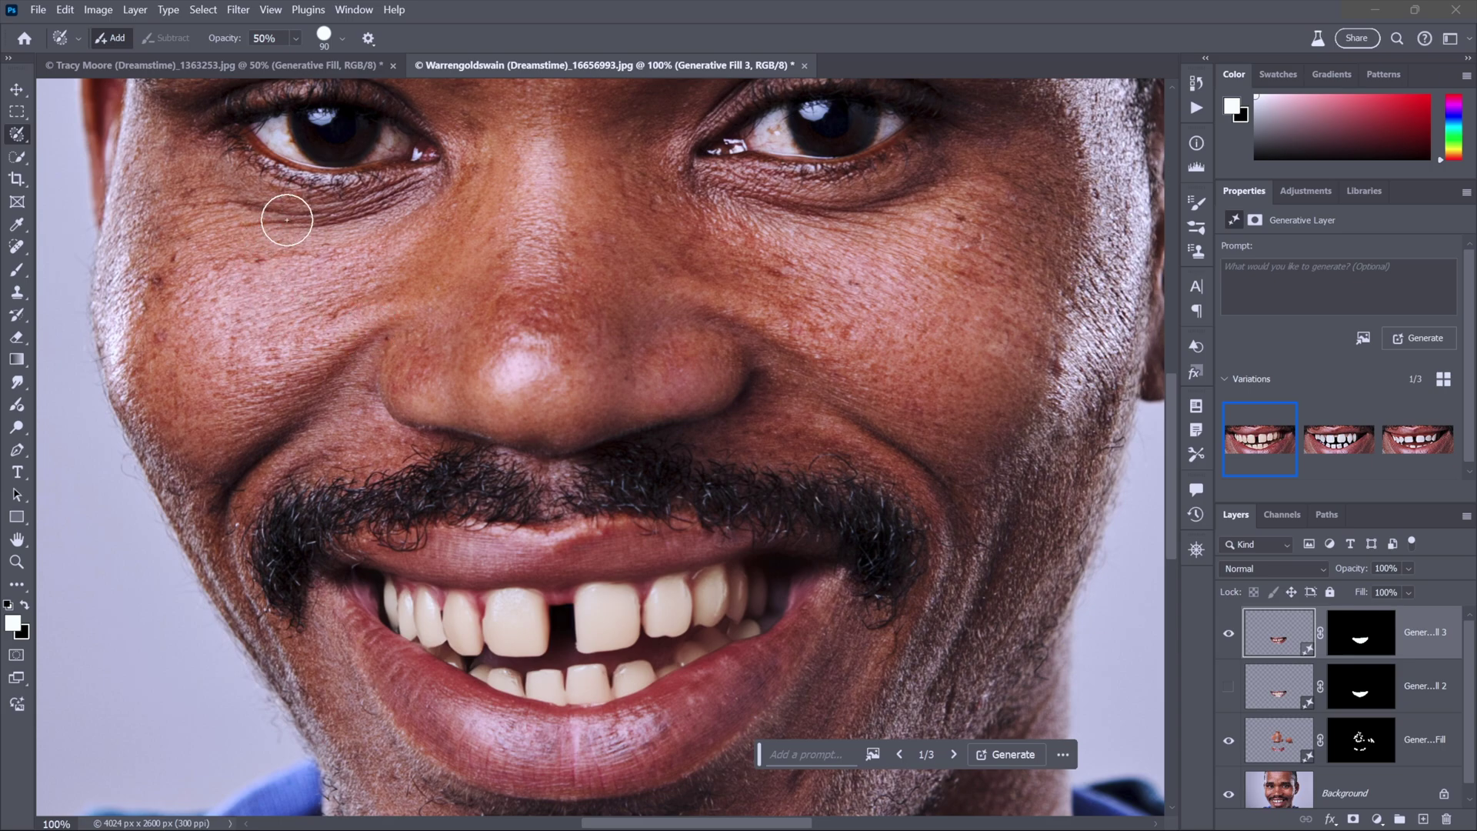
- In the woman's portrait, select both eyes with closed Selection Brush loops at 50% opacity
{"action": "left_click", "coordinate": [178, 67]}
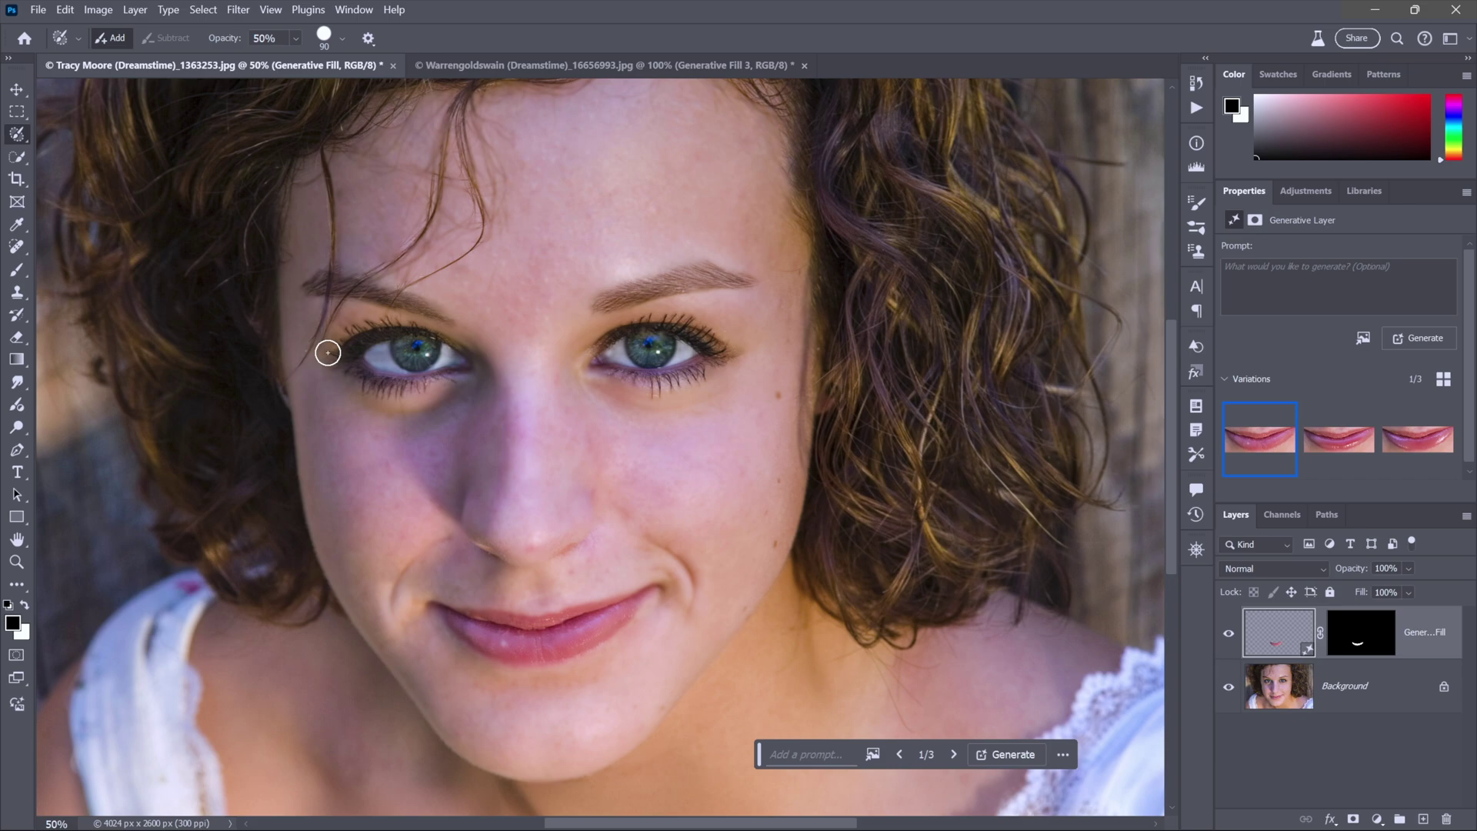
{"action": "mouse_move", "coordinate": [326, 353]}
{"action": "left_mouse_down"}
{"action": "mouse_move", "coordinate": [355, 317]}
{"action": "mouse_move", "coordinate": [402, 321]}
{"action": "mouse_move", "coordinate": [474, 365]}
{"action": "mouse_move", "coordinate": [445, 392]}
{"action": "mouse_move", "coordinate": [373, 398]}
{"action": "mouse_move", "coordinate": [330, 354]}
{"action": "left_mouse_up"}
{"action": "mouse_move", "coordinate": [577, 356]}
{"action": "left_mouse_down"}
{"action": "mouse_move", "coordinate": [664, 318]}
{"action": "mouse_move", "coordinate": [740, 346]}
{"action": "mouse_move", "coordinate": [725, 386]}
{"action": "mouse_move", "coordinate": [636, 403]}
{"action": "mouse_move", "coordinate": [583, 367]}
{"action": "left_mouse_up"}
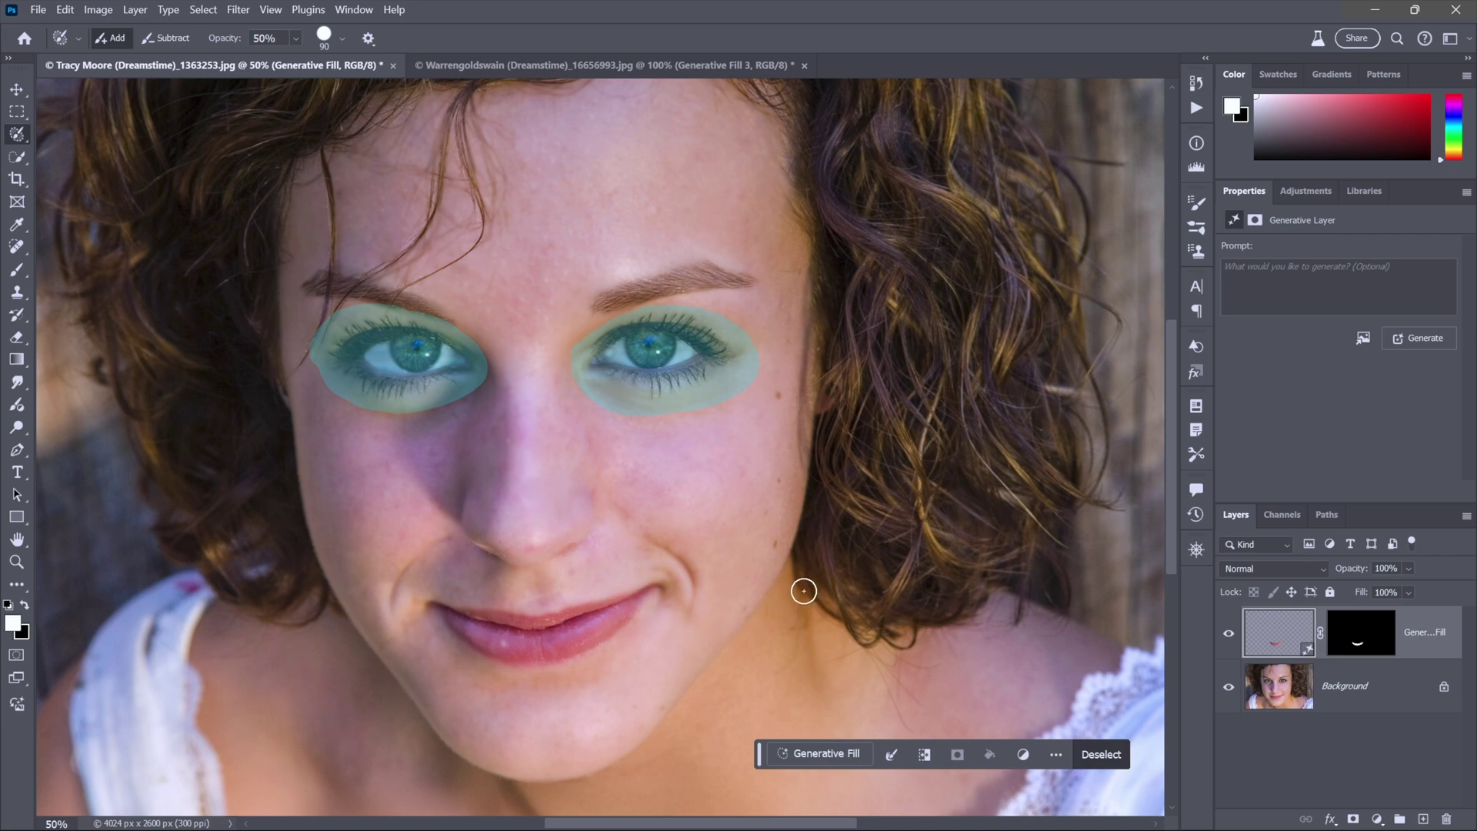
- Run Generative Fill on the selected eyes with the prompt "eyes looking up and to the right", and browse to the third variation
{"action": "left_click", "coordinate": [819, 753]}
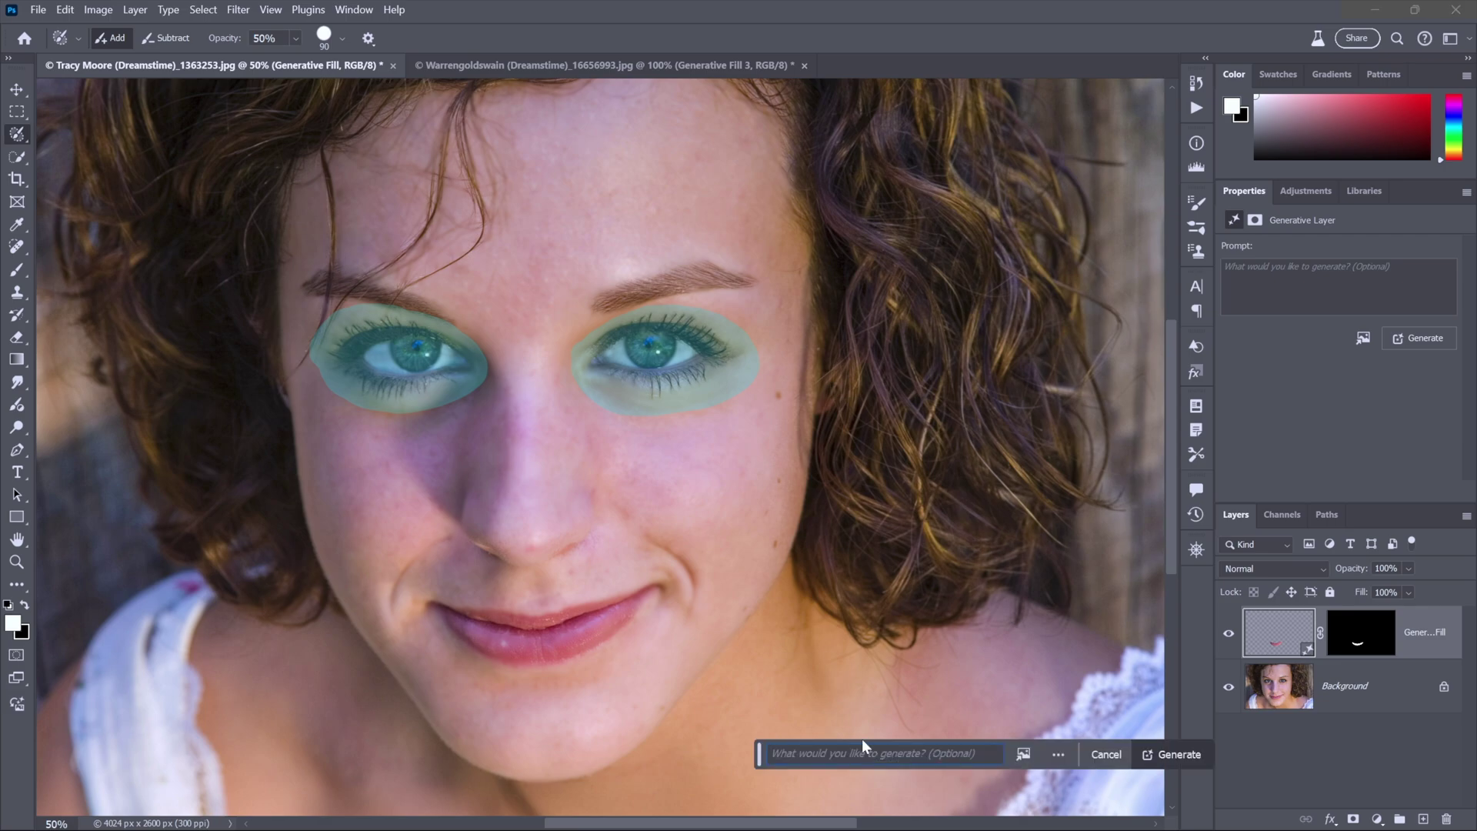
{"action": "type", "text": "eyes looking up and to the right"}
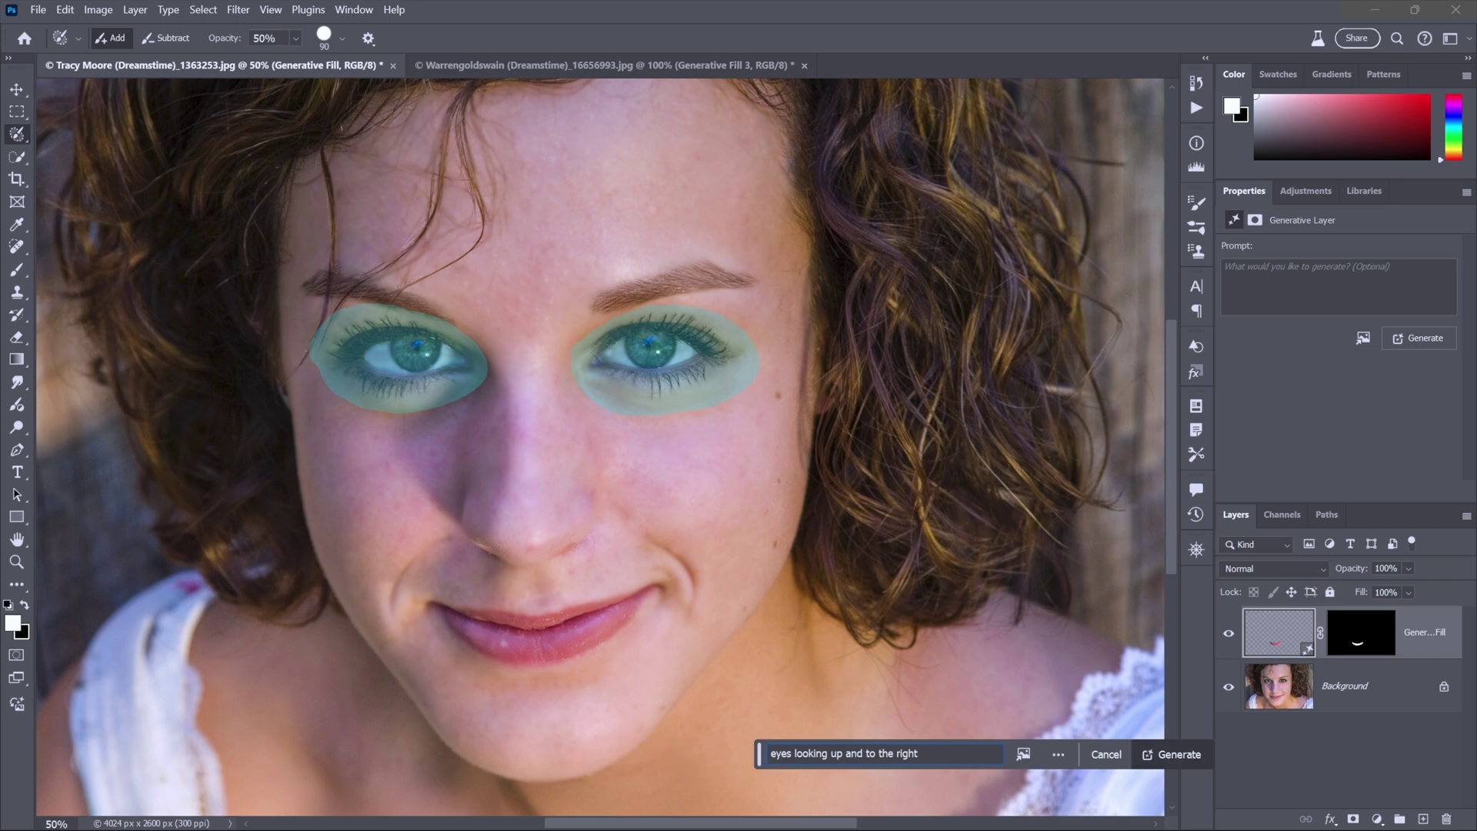
{"action": "left_click", "coordinate": [1179, 754]}
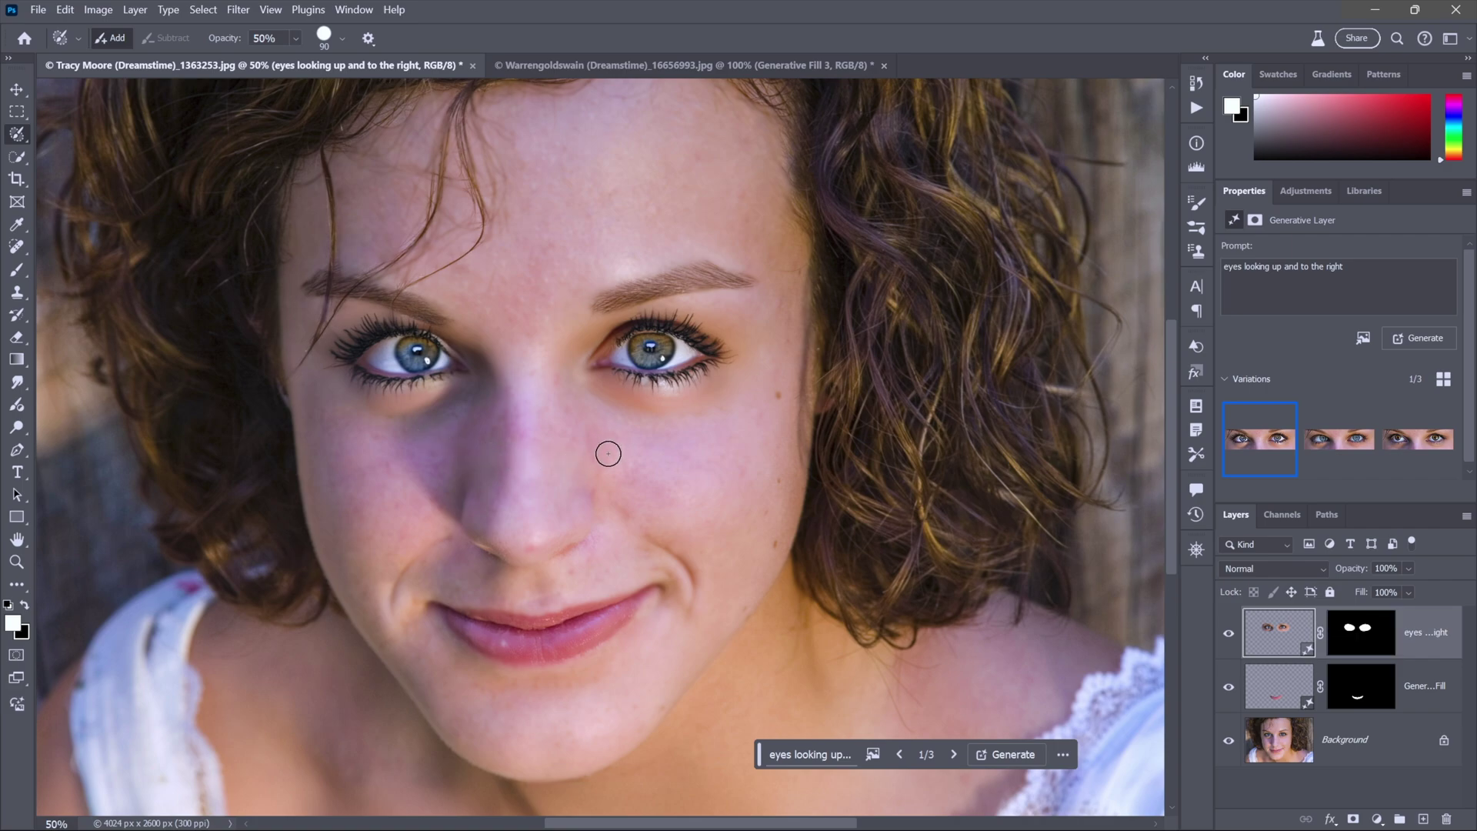
{"action": "left_click", "coordinate": [954, 756]}
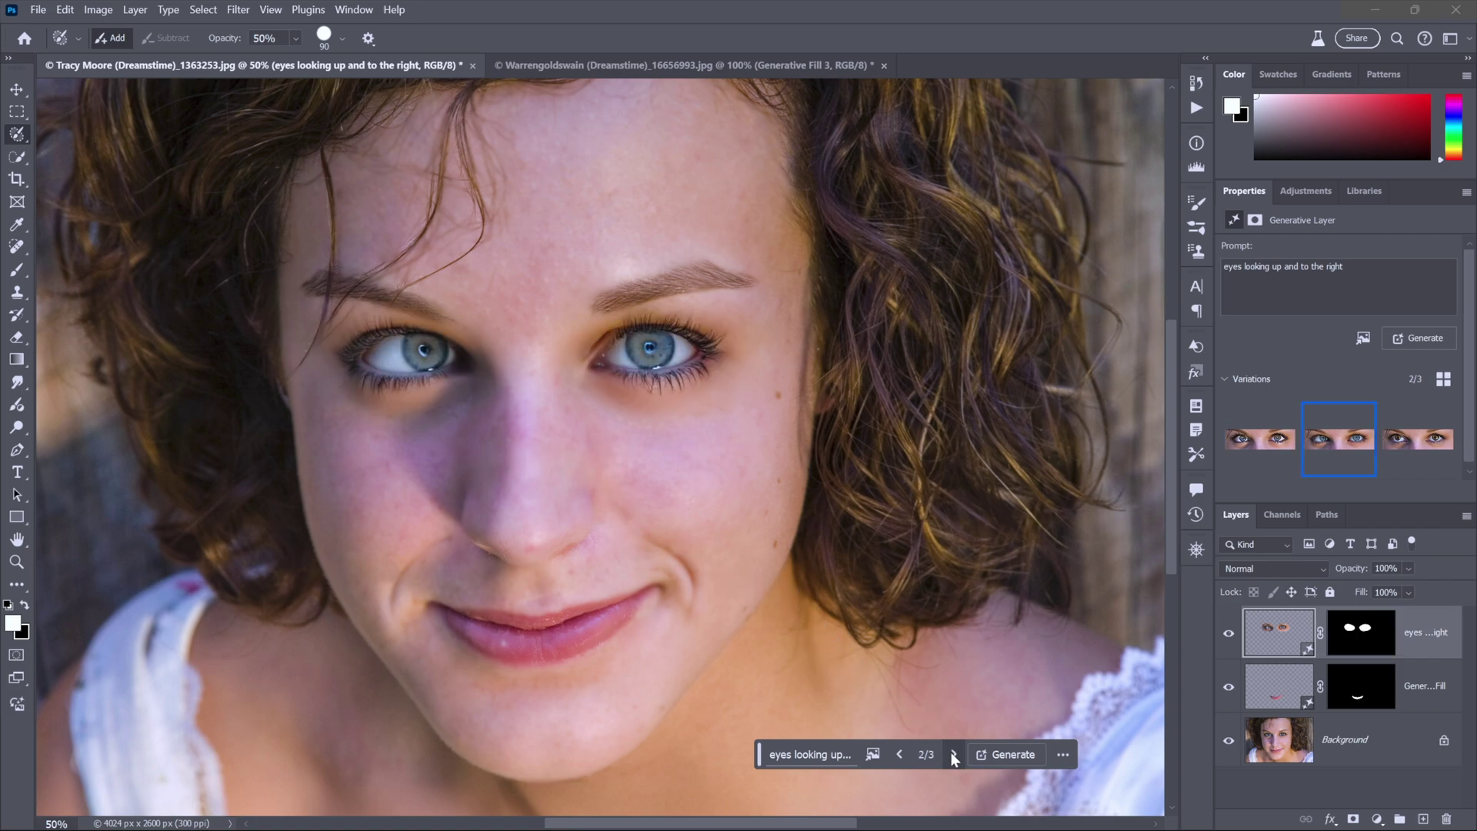
{"action": "left_click", "coordinate": [954, 755]}
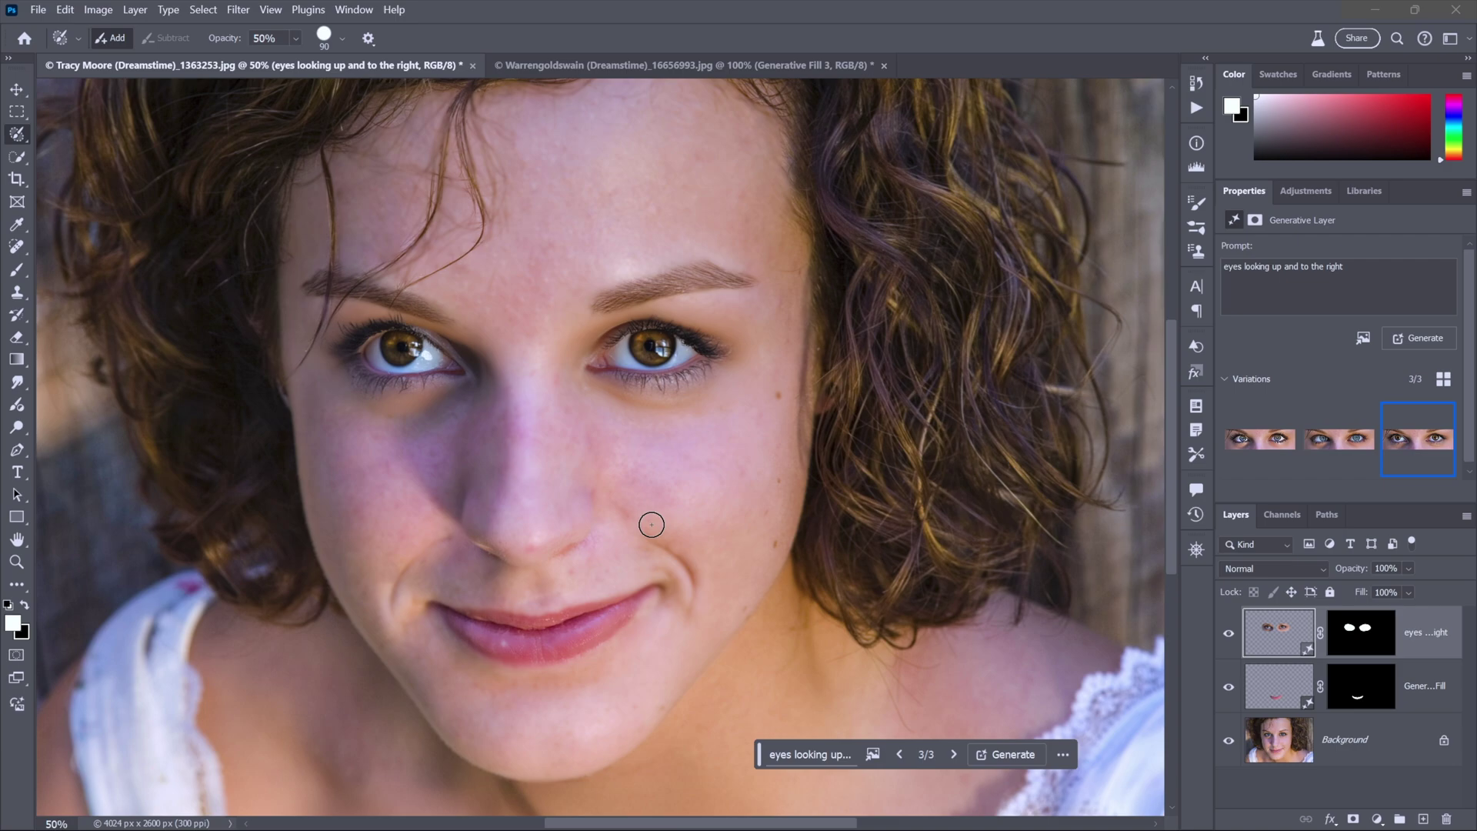
- Hide the generated eyes layer, and reselect both eyes with closed Selection Brush loops at 100% opacity
{"action": "left_click", "coordinate": [1228, 639]}
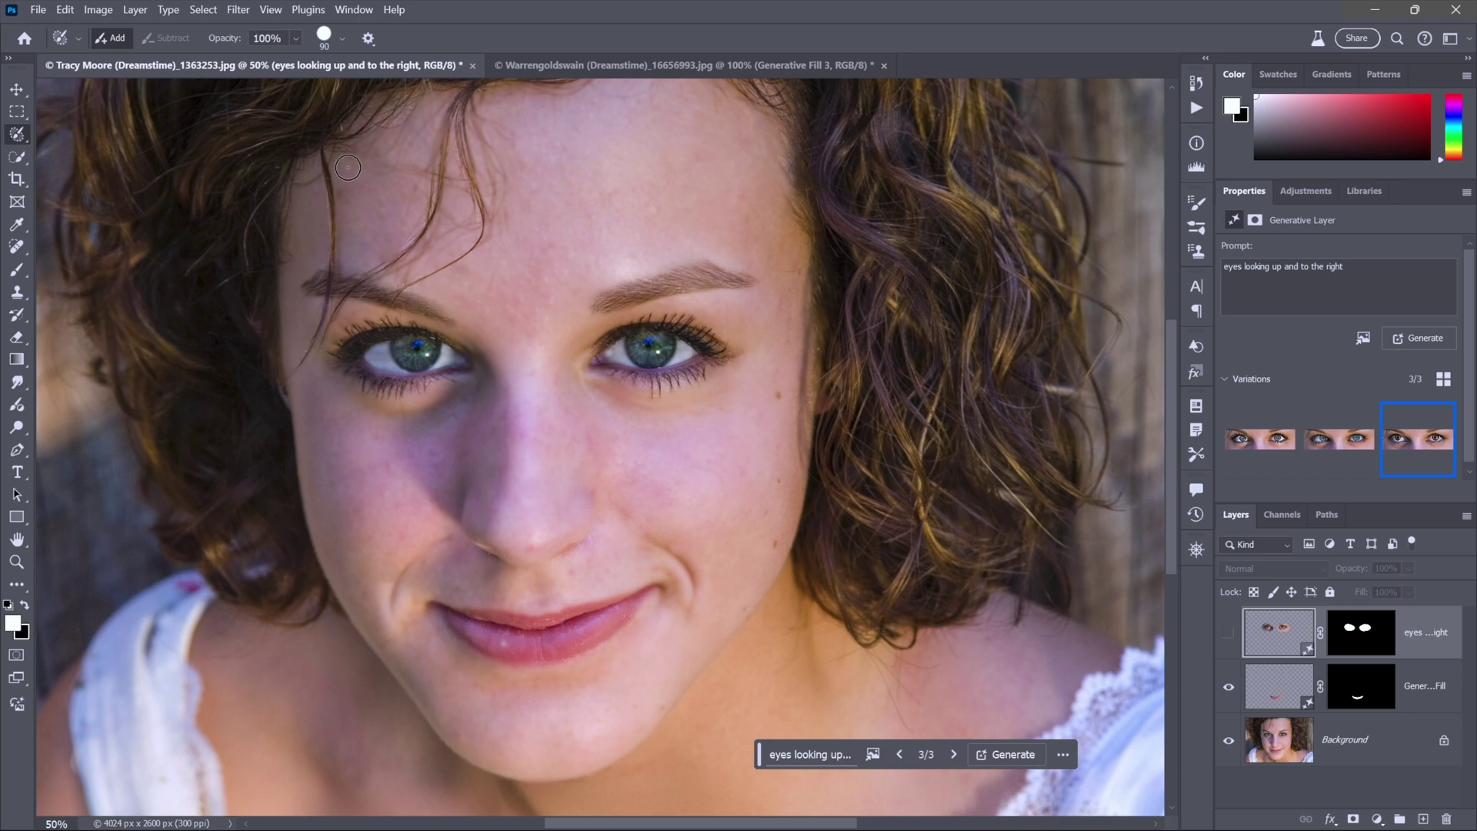
{"action": "mouse_move", "coordinate": [474, 350]}
{"action": "left_mouse_down"}
{"action": "mouse_move", "coordinate": [382, 324]}
{"action": "mouse_move", "coordinate": [326, 343]}
{"action": "mouse_move", "coordinate": [328, 375]}
{"action": "mouse_move", "coordinate": [422, 397]}
{"action": "mouse_move", "coordinate": [461, 369]}
{"action": "left_mouse_up"}
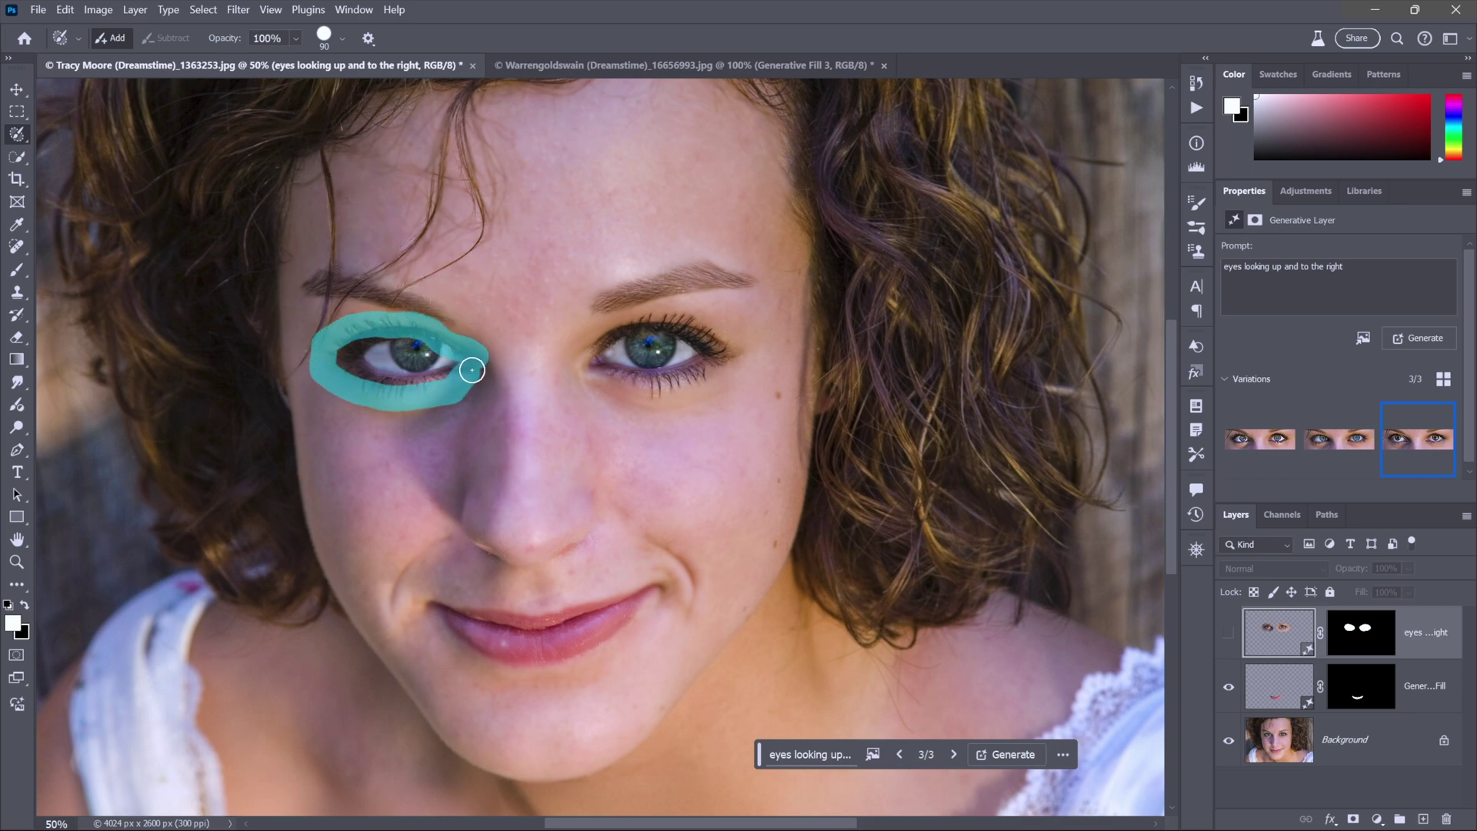
{"action": "mouse_move", "coordinate": [573, 360]}
{"action": "left_mouse_down"}
{"action": "mouse_move", "coordinate": [661, 321]}
{"action": "mouse_move", "coordinate": [713, 327]}
{"action": "mouse_move", "coordinate": [730, 353]}
{"action": "mouse_move", "coordinate": [700, 380]}
{"action": "mouse_move", "coordinate": [641, 386]}
{"action": "mouse_move", "coordinate": [586, 367]}
{"action": "mouse_move", "coordinate": [649, 392]}
{"action": "mouse_move", "coordinate": [593, 358]}
{"action": "mouse_move", "coordinate": [684, 371]}
{"action": "mouse_move", "coordinate": [713, 344]}
{"action": "mouse_move", "coordinate": [616, 343]}
{"action": "mouse_move", "coordinate": [707, 355]}
{"action": "left_mouse_up"}
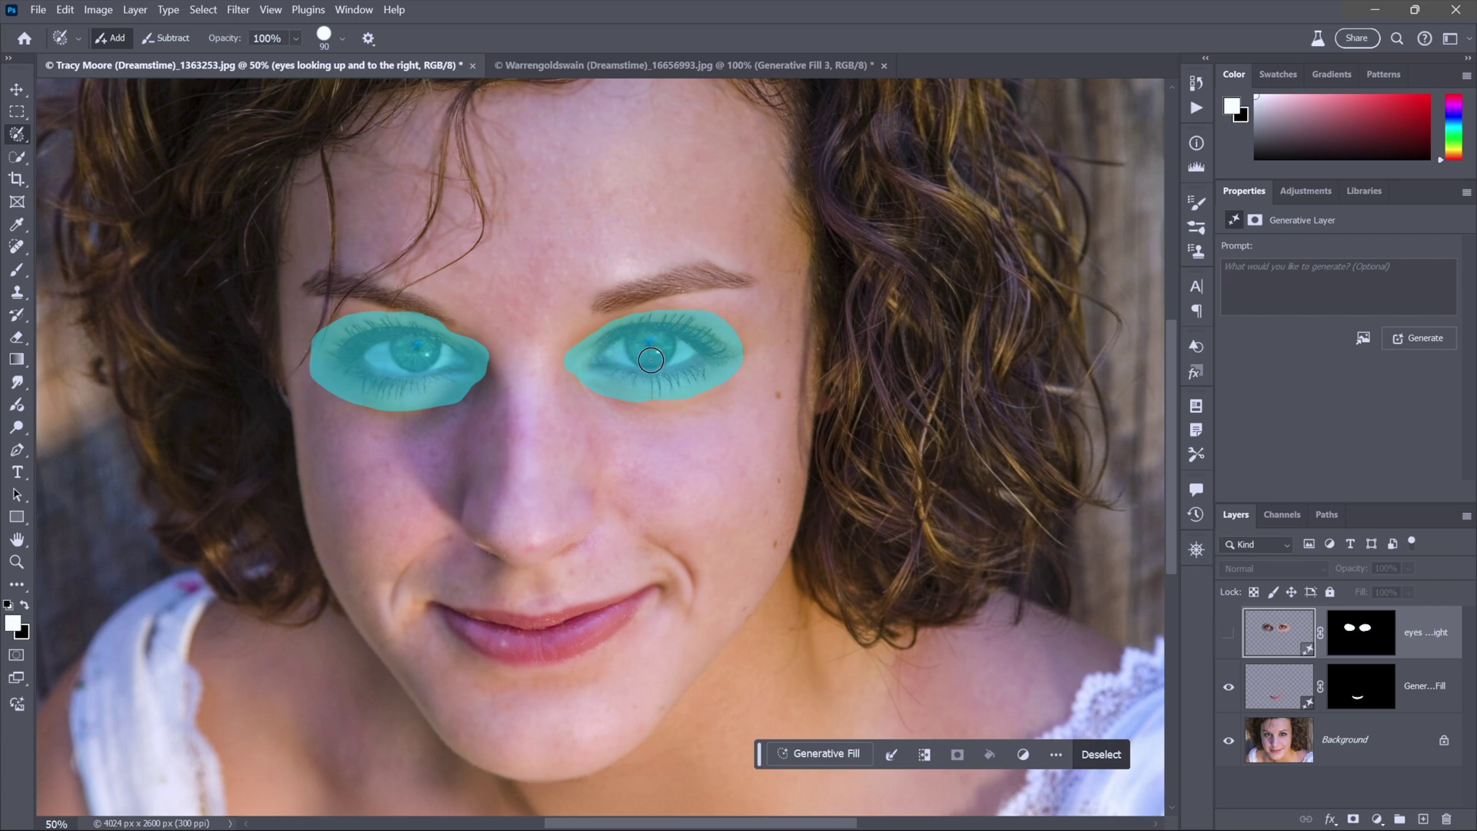
- Generate new eyes in the 100% selection with the prompt "eyes looking up and to the right", and browse to the third variation
{"action": "left_click", "coordinate": [839, 753]}
{"action": "type", "text": "eyes looking up and to the right"}
{"action": "key", "text": "Return"}
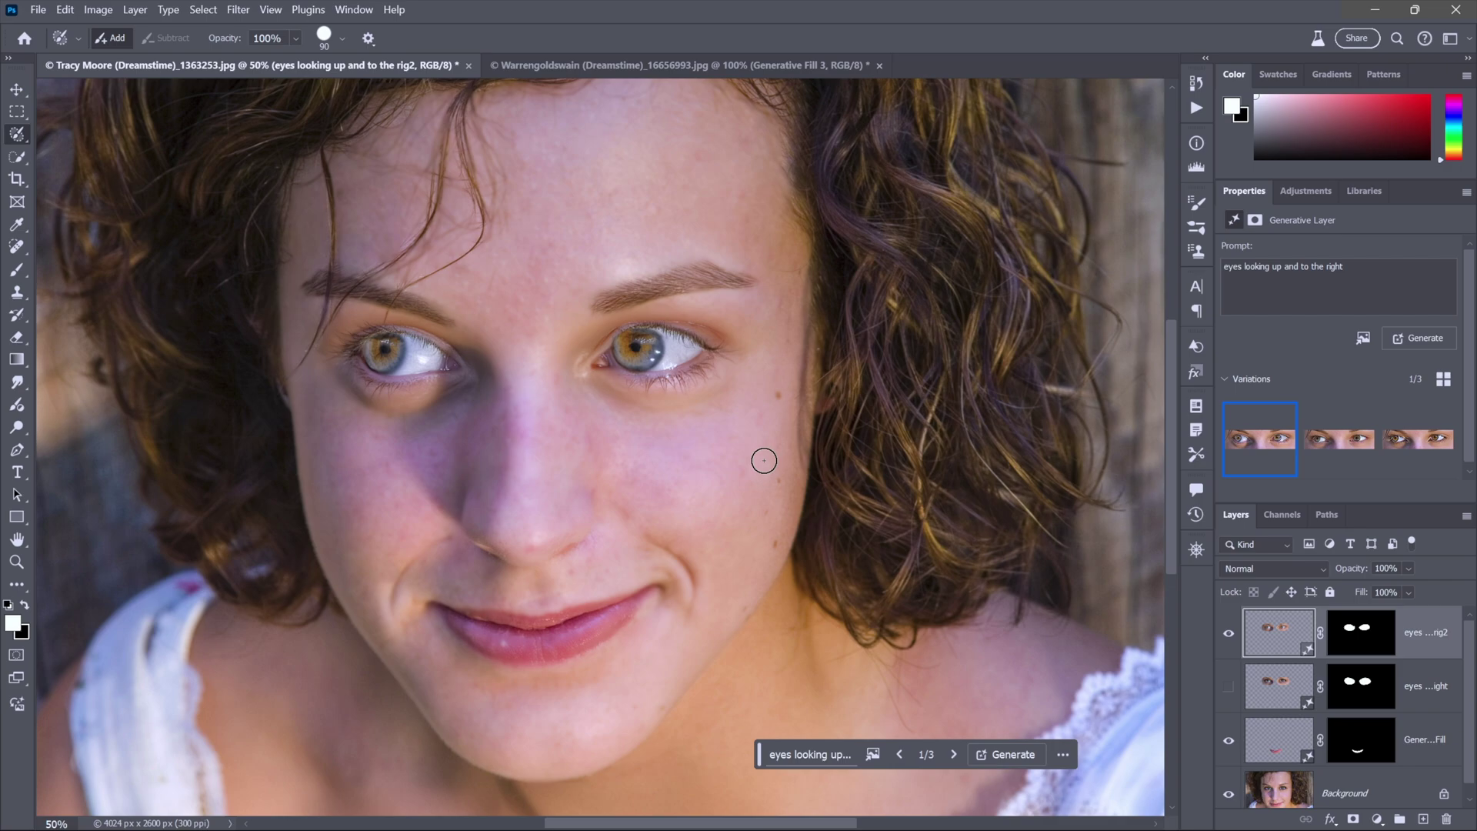
{"action": "left_click", "coordinate": [954, 754]}
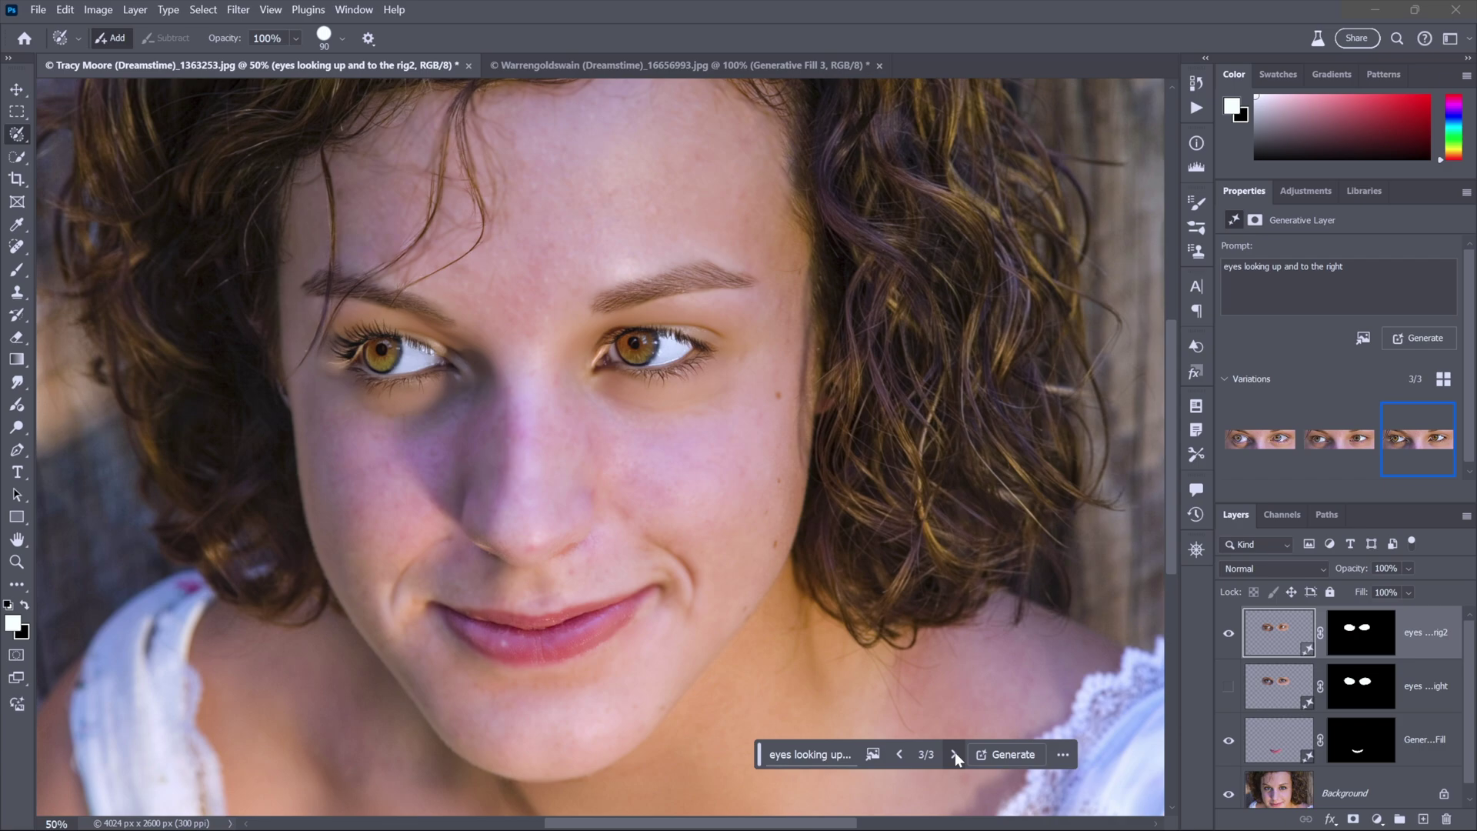
- Generate another set of eye variations from the same prompt, and advance to the second one
{"action": "left_click", "coordinate": [1013, 755]}
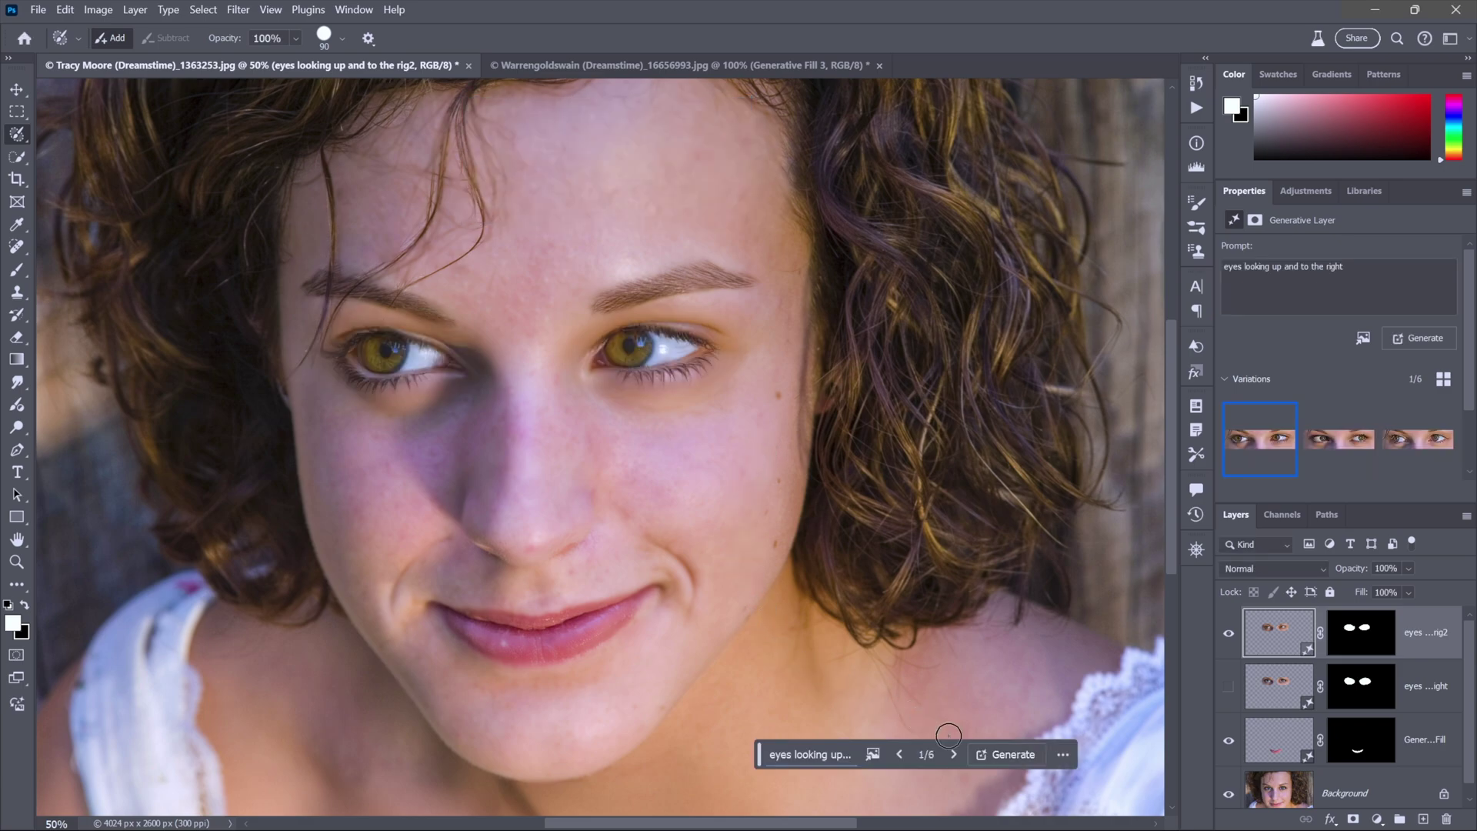
{"action": "left_click", "coordinate": [953, 754]}
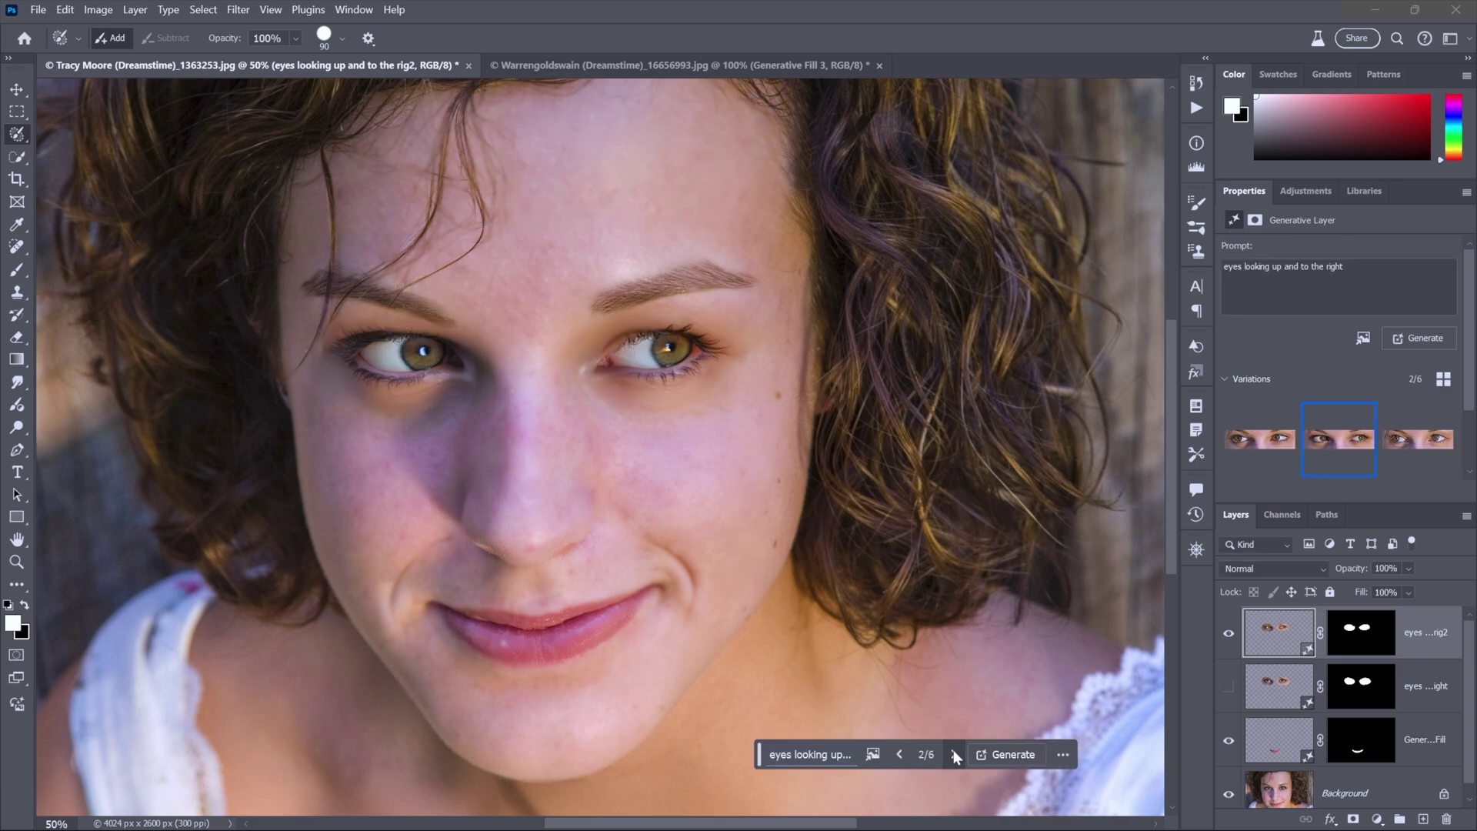